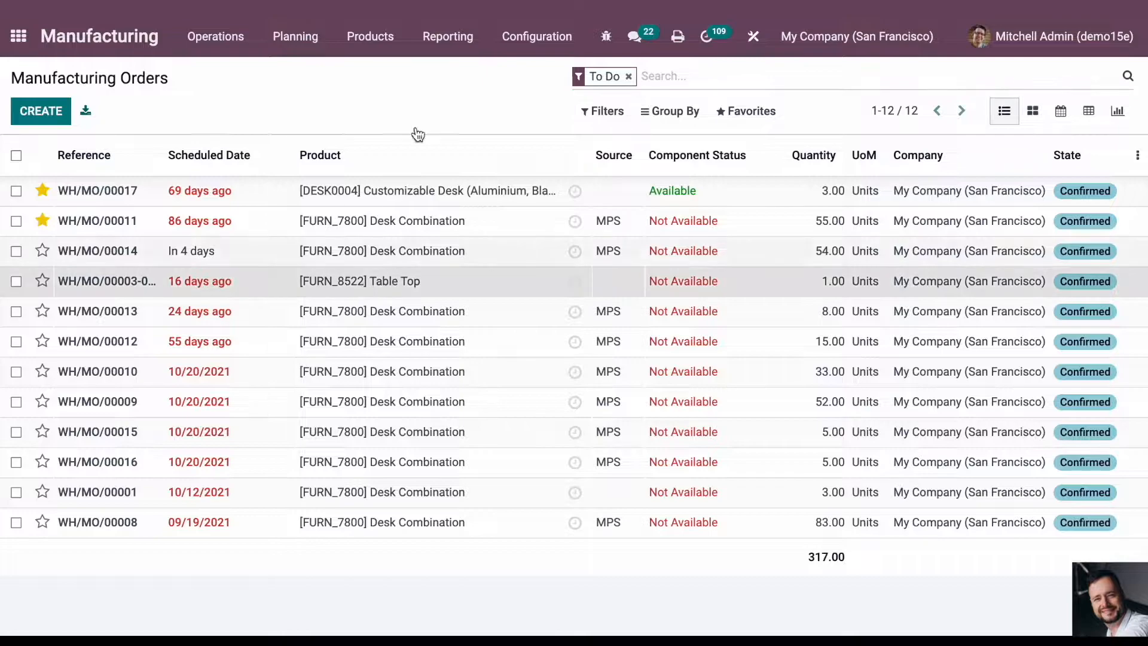
- Download the Production Order report for manufacturing order WH/MO/00003-002
{"action": "left_click", "coordinate": [462, 115]}
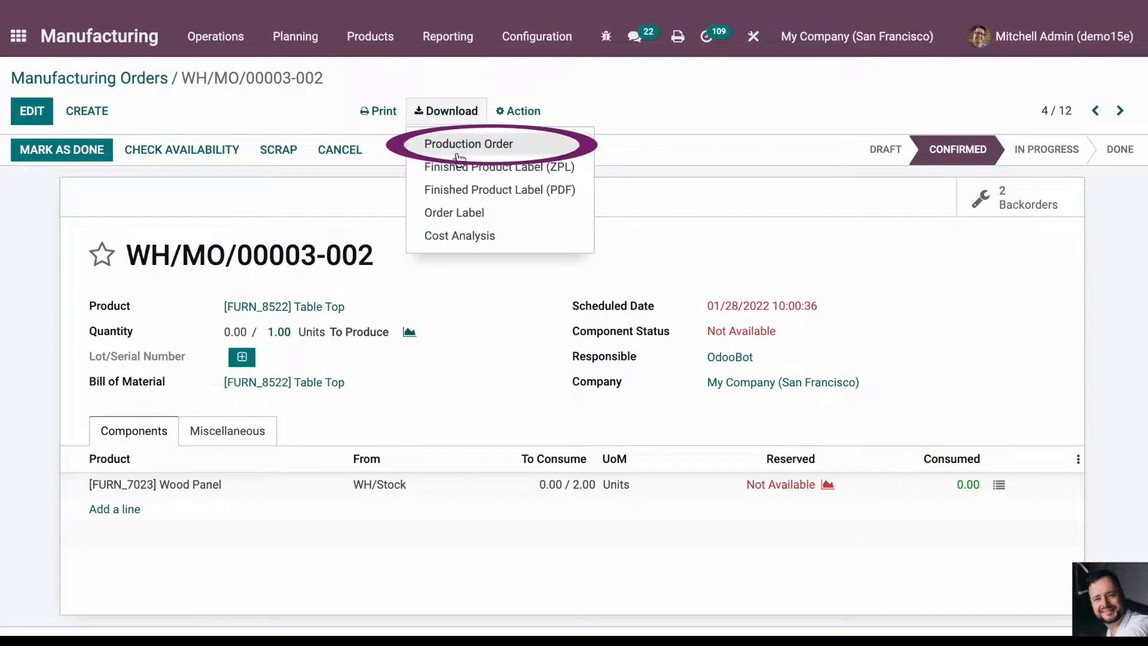
{"action": "left_click", "coordinate": [480, 153]}
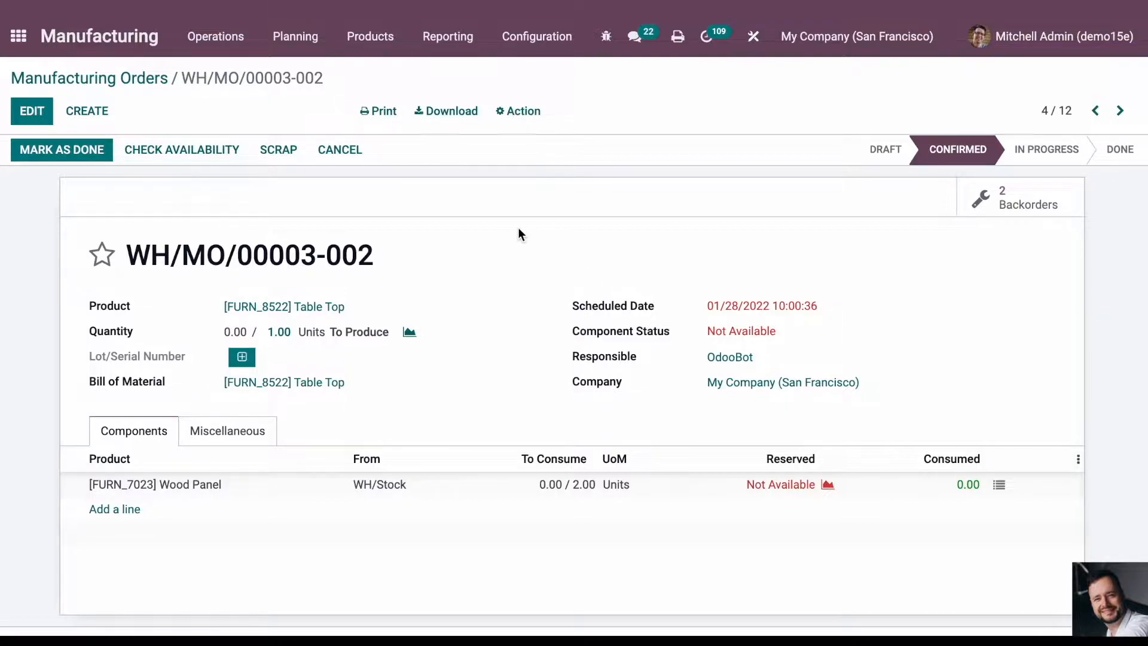
- Open the warehouse Routes list and filter it to show only archived routes
{"action": "left_click", "coordinate": [19, 35]}
{"action": "type", "text": "route"}
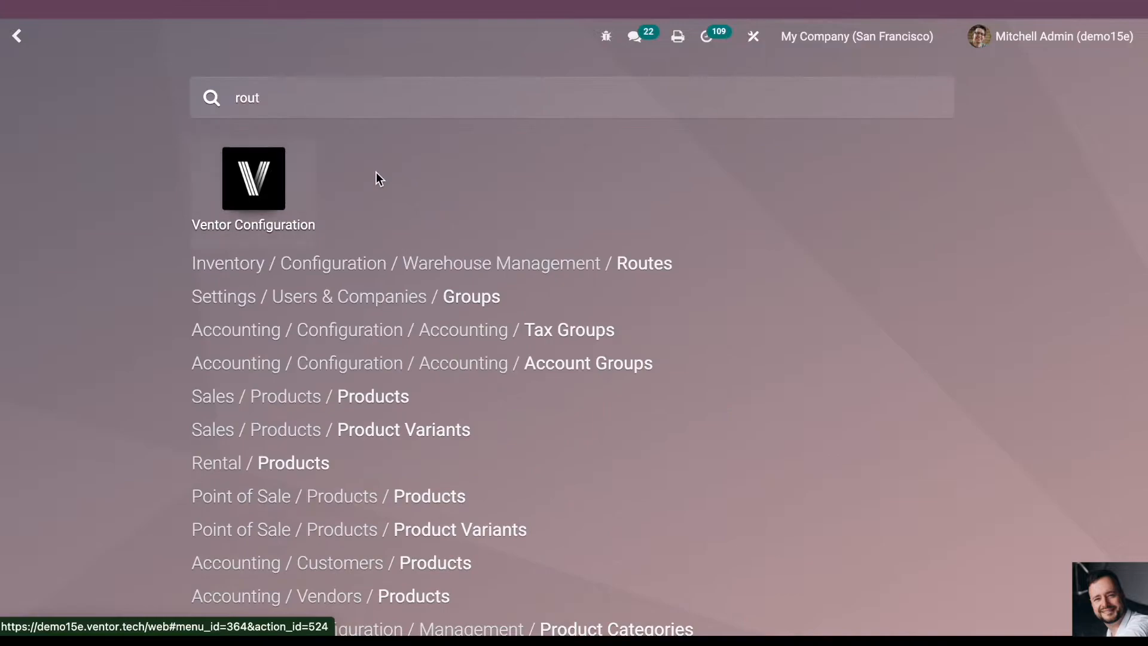
{"action": "left_click", "coordinate": [529, 158]}
{"action": "left_click", "coordinate": [604, 110]}
{"action": "left_click", "coordinate": [633, 143]}
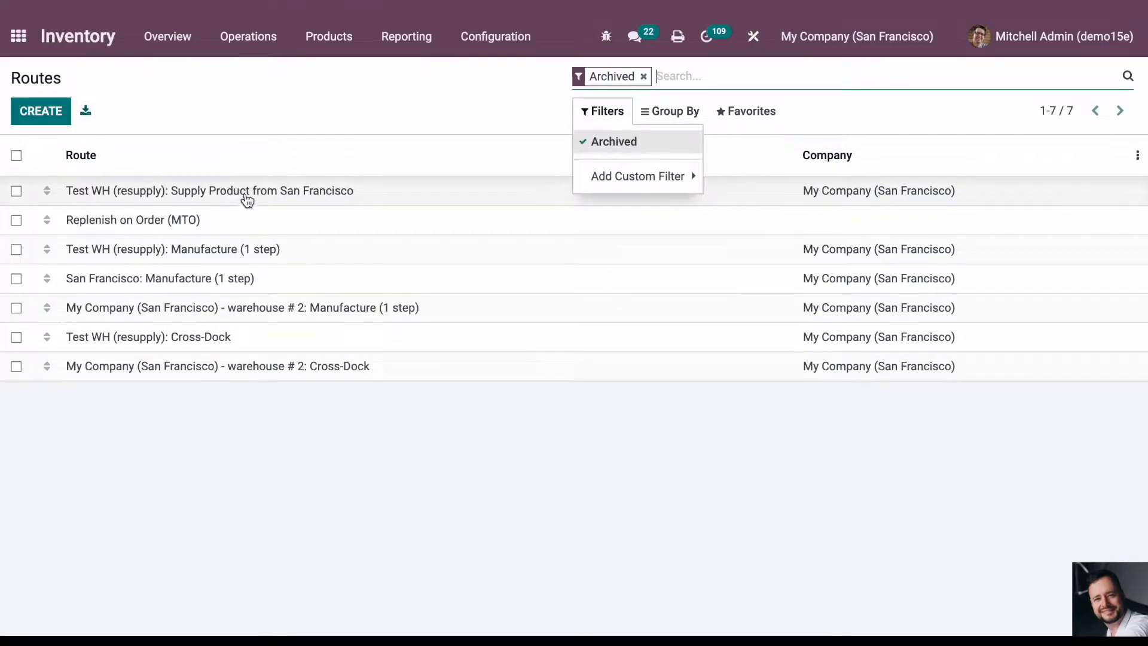
- Set the sequence of the archived Replenish on Order (MTO) route to 1000 and save it
{"action": "left_click", "coordinate": [205, 220]}
{"action": "left_click", "coordinate": [24, 117]}
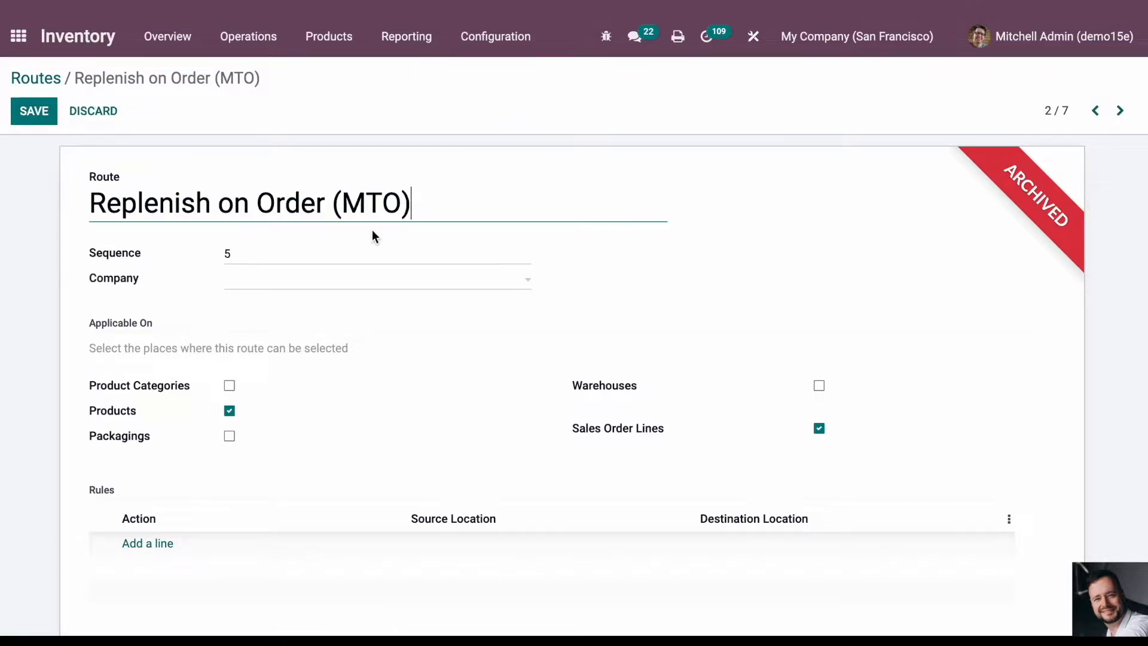
{"action": "left_click", "coordinate": [301, 254]}
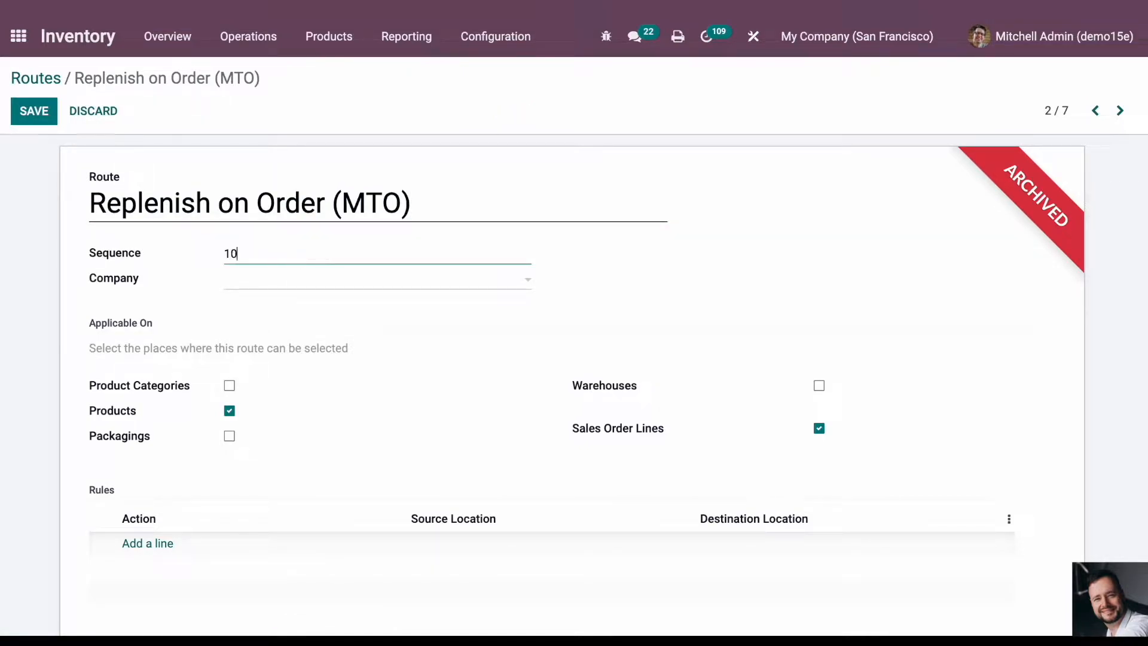
{"action": "left_click", "coordinate": [31, 125]}
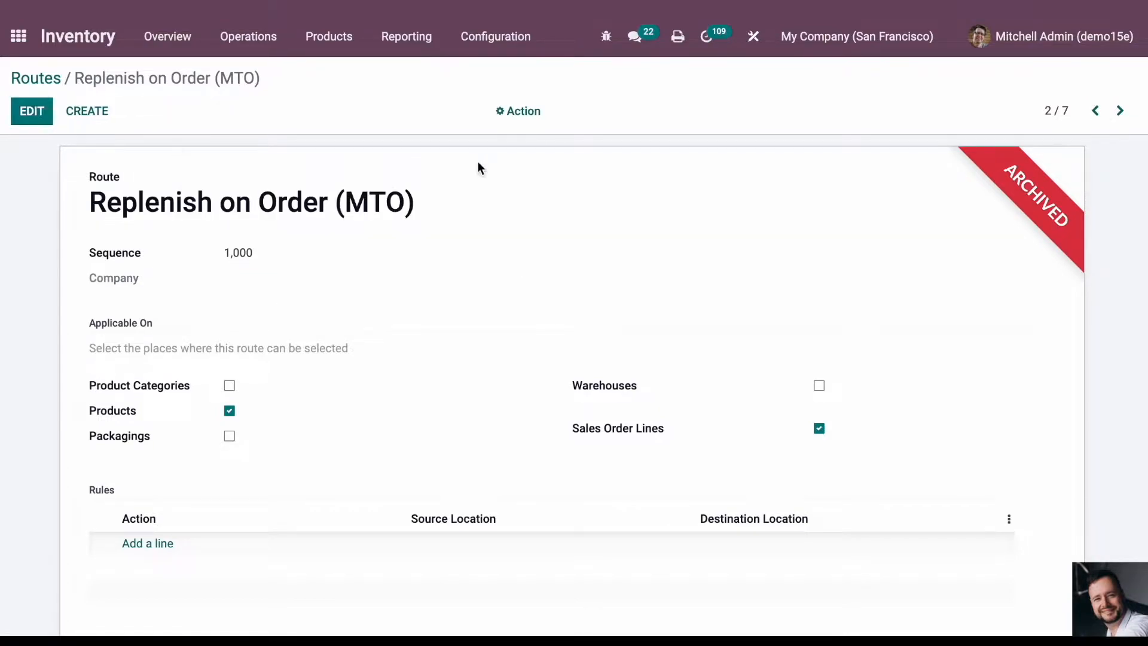
- Unarchive the Replenish on Order (MTO) route and return to the Routes list without the Archived filter
{"action": "left_click", "coordinate": [517, 114]}
{"action": "left_click", "coordinate": [544, 143]}
{"action": "left_click", "coordinate": [34, 78]}
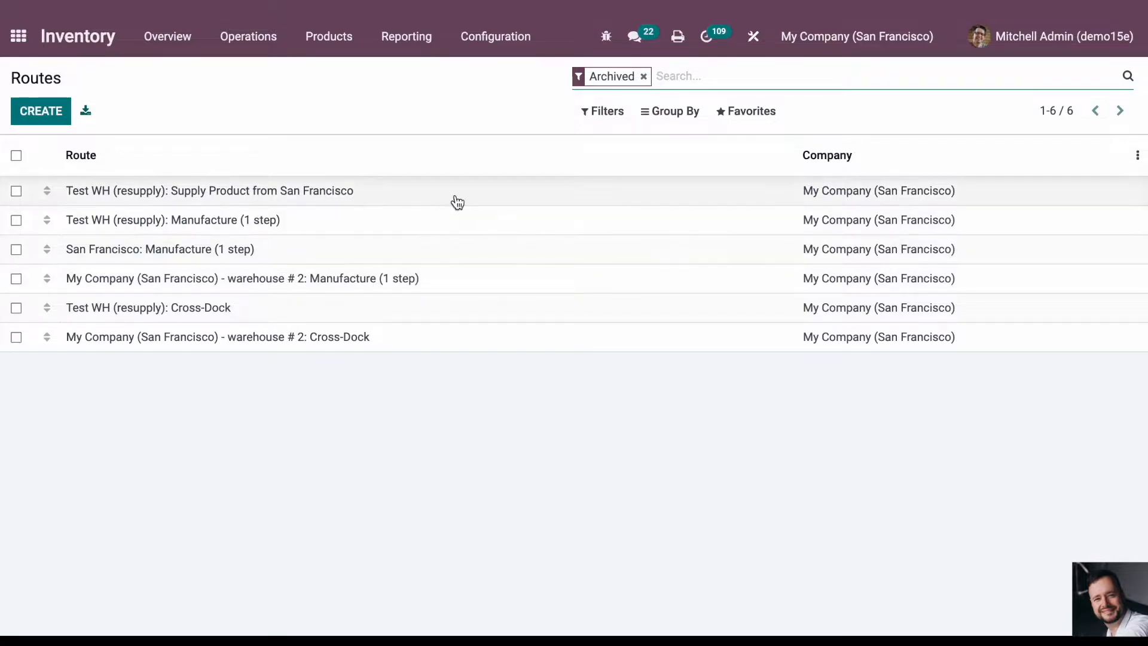
{"action": "left_click", "coordinate": [643, 76]}
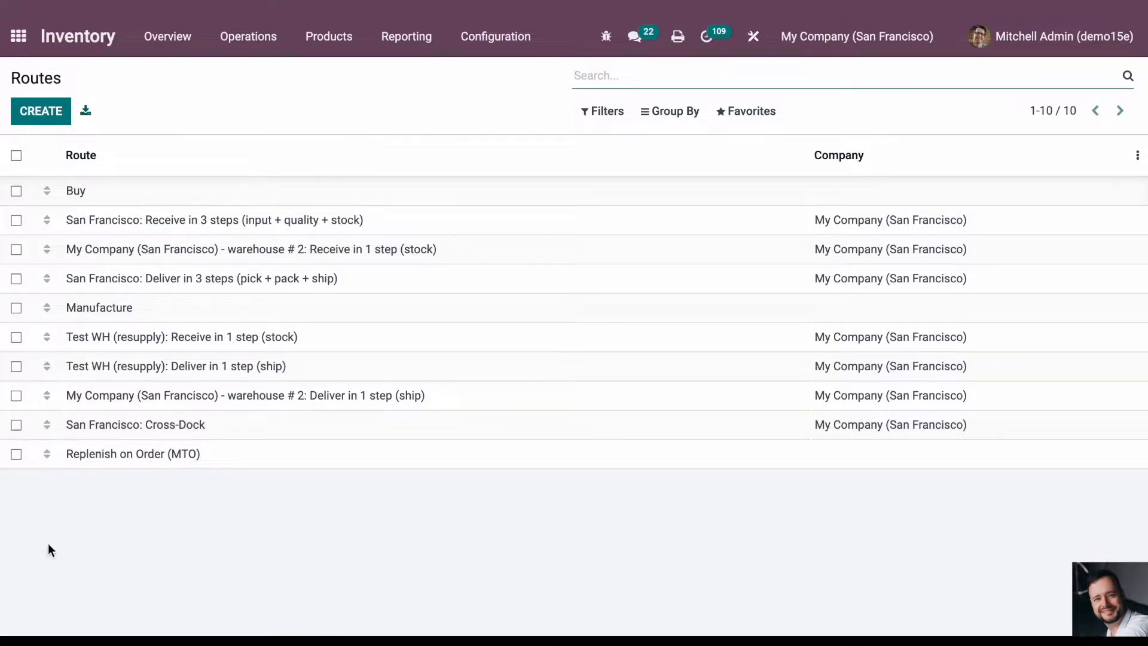
- Search the Sales products for "table" and open the Table product with reference FURN_9666
{"action": "left_click", "coordinate": [22, 50]}
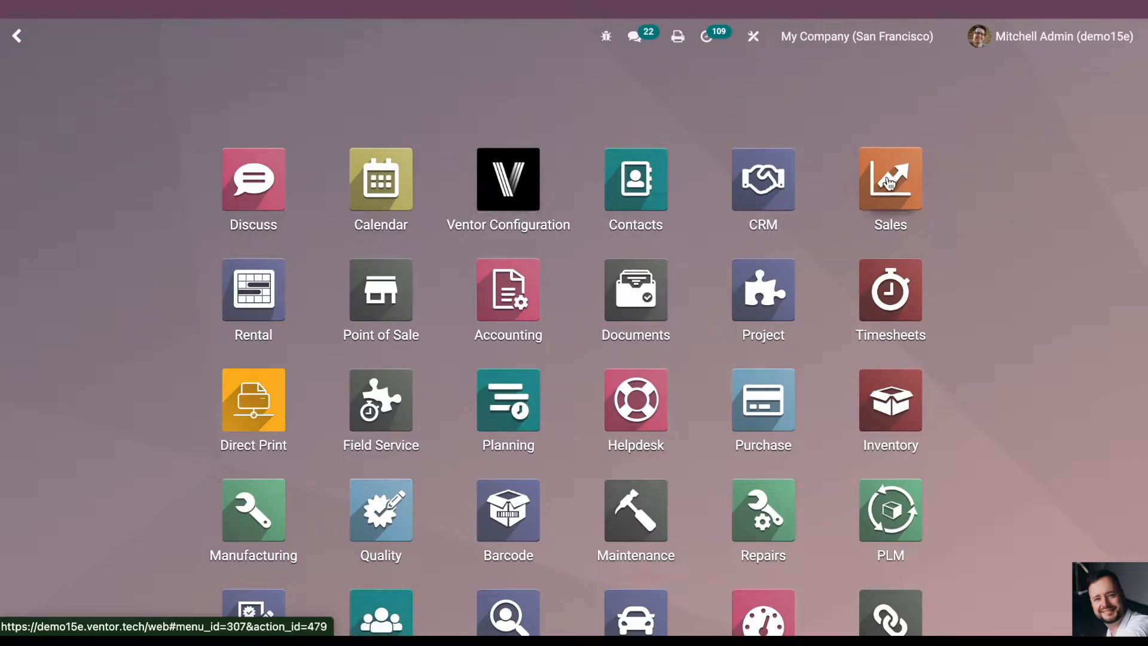
{"action": "left_click", "coordinate": [890, 180]}
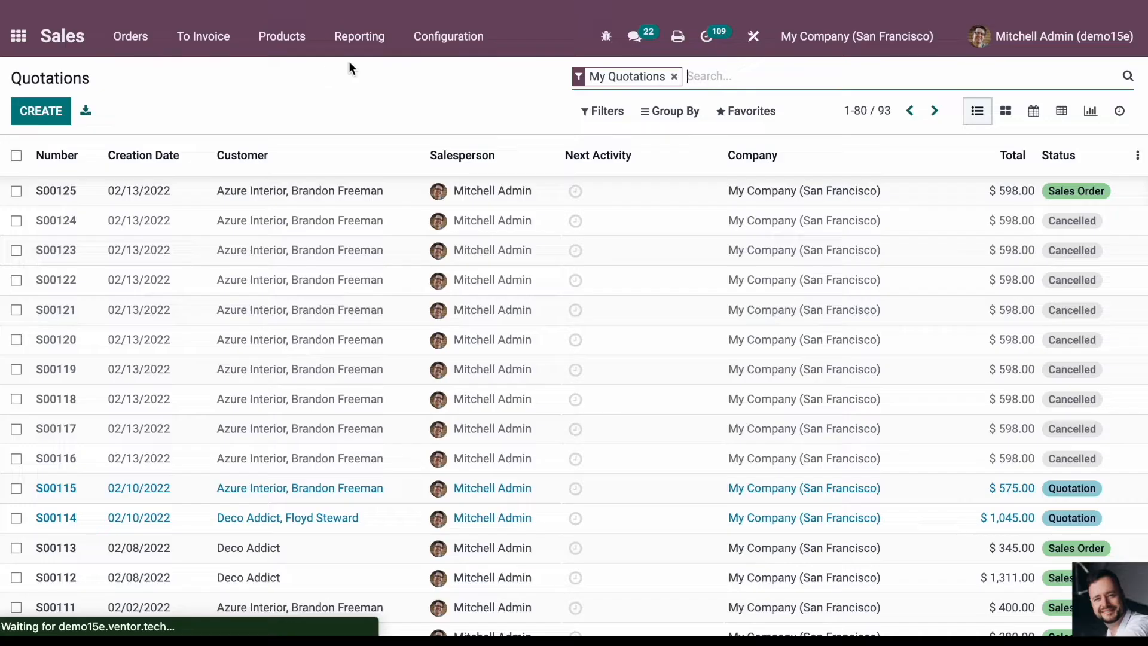
{"action": "left_click", "coordinate": [293, 55]}
{"action": "left_click", "coordinate": [291, 73]}
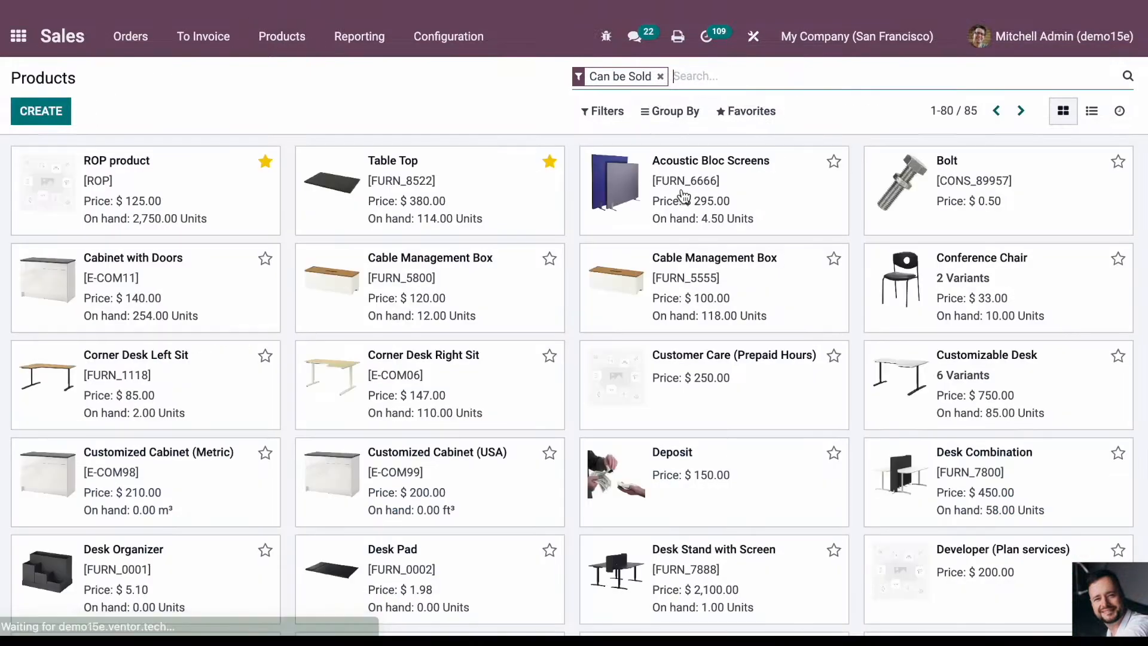
{"action": "type", "text": "table"}
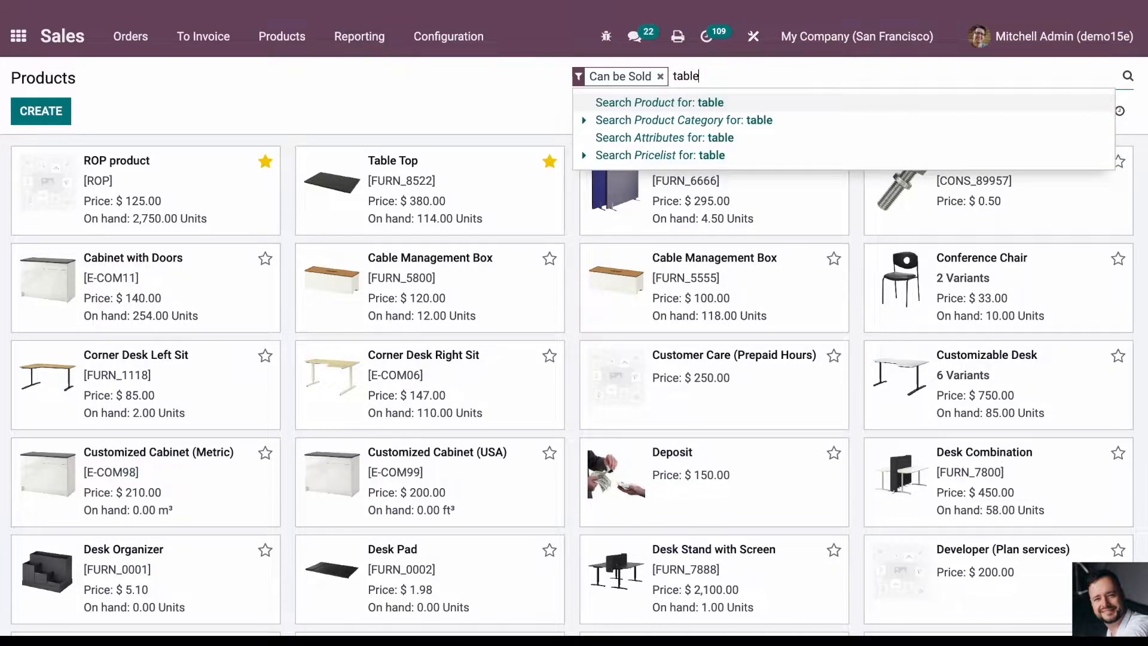
{"action": "key", "text": "Return"}
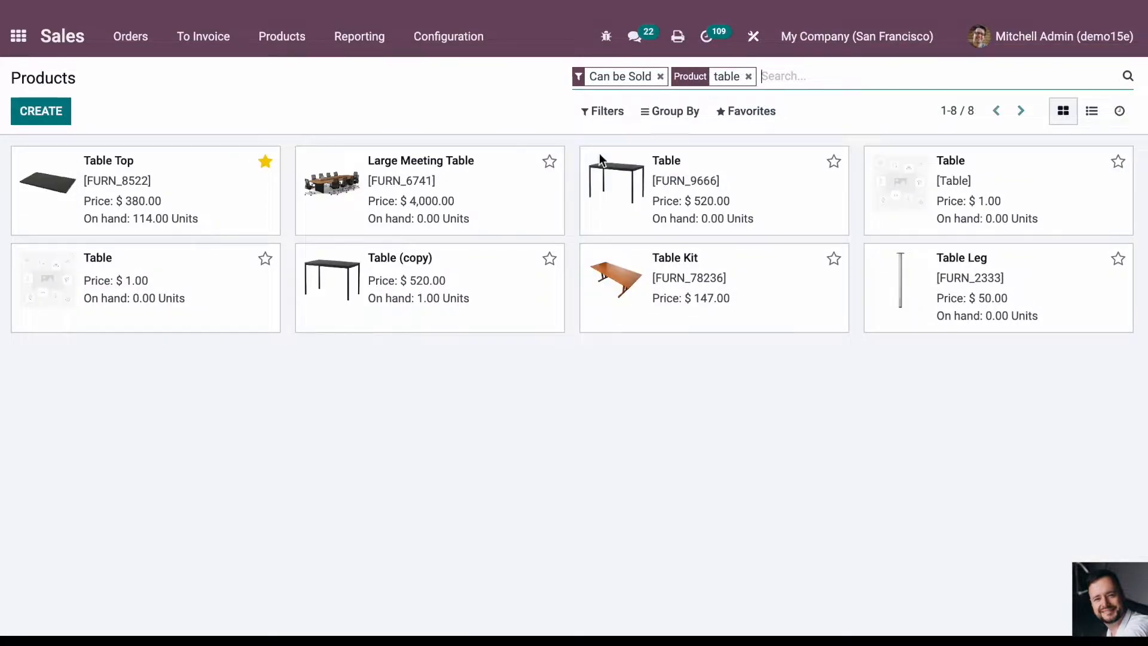
{"action": "left_click", "coordinate": [710, 199]}
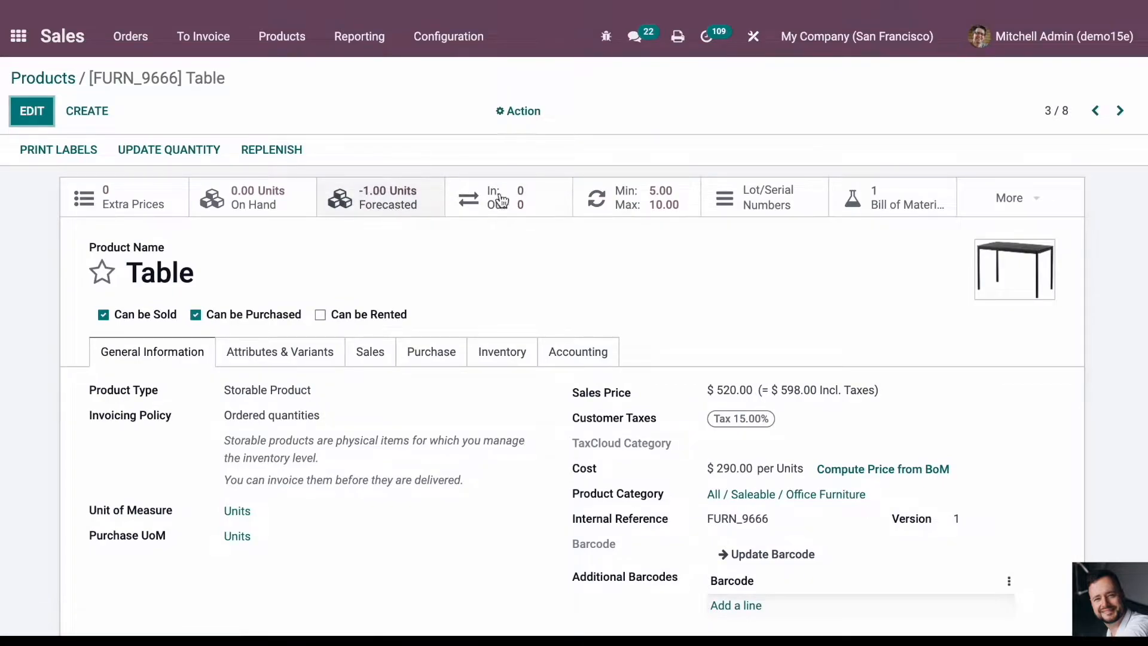
- Set the minimum quantity of the Table's WH/Stock reordering rule to 0 and return to the product list
{"action": "left_click", "coordinate": [638, 197]}
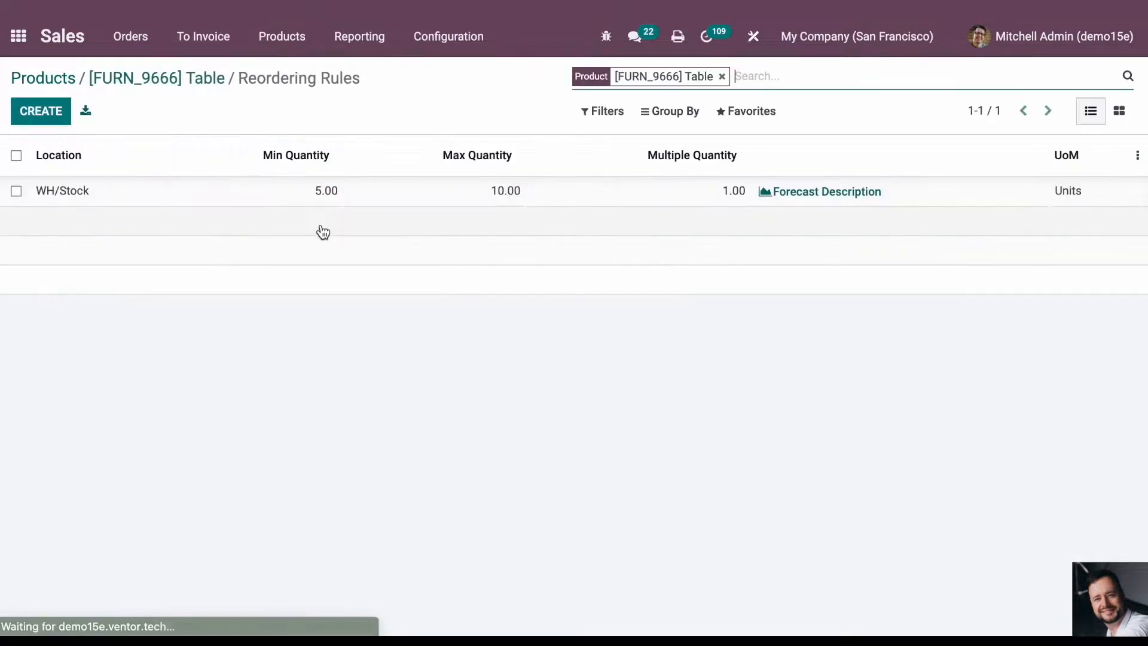
{"action": "left_click", "coordinate": [301, 195]}
{"action": "type", "text": "0"}
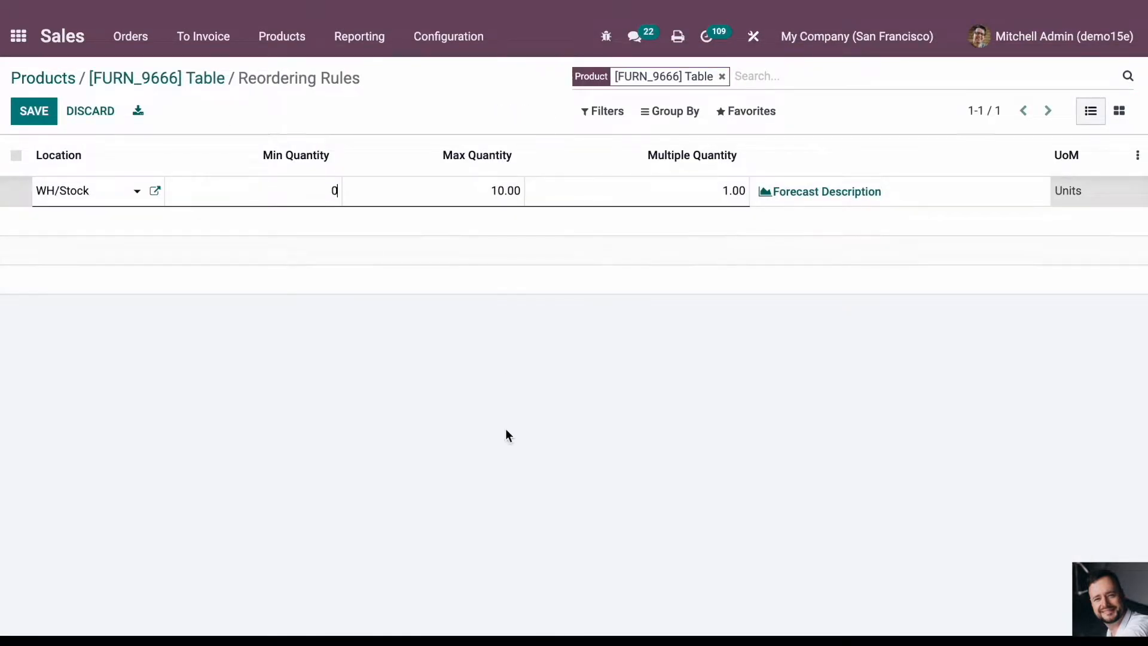
{"action": "left_click", "coordinate": [504, 450]}
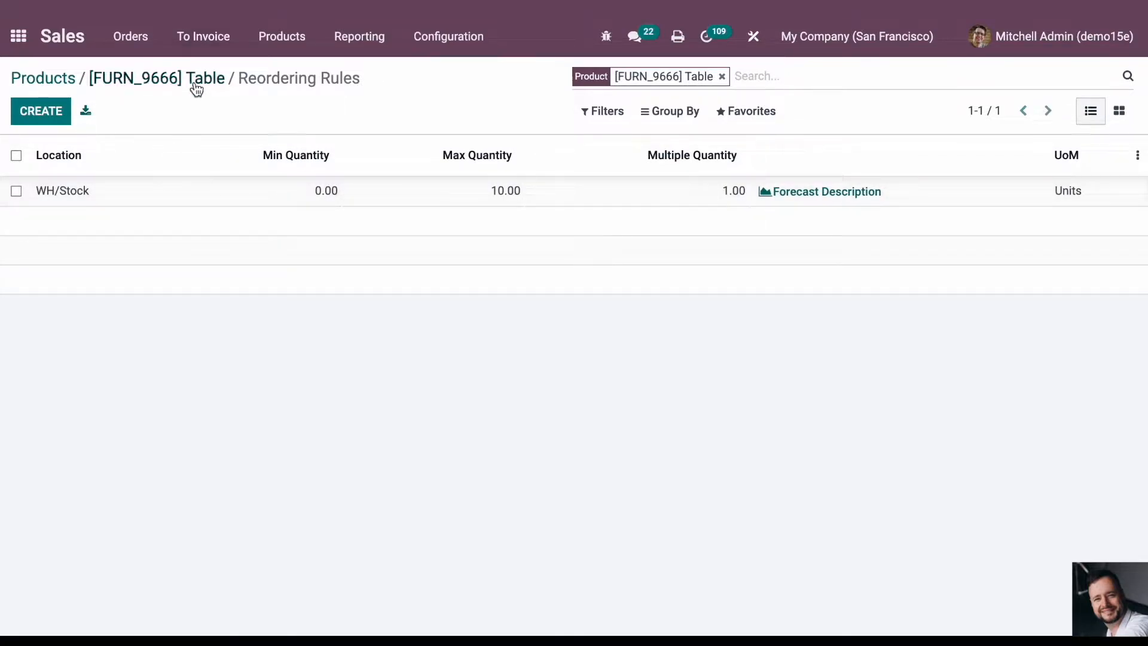
{"action": "left_click", "coordinate": [192, 81]}
{"action": "left_click", "coordinate": [66, 78]}
- Open the Table Top manufacturing order WH/MO/00003-002 in Manufacturing and view its downloadable reports
{"action": "left_click", "coordinate": [17, 51]}
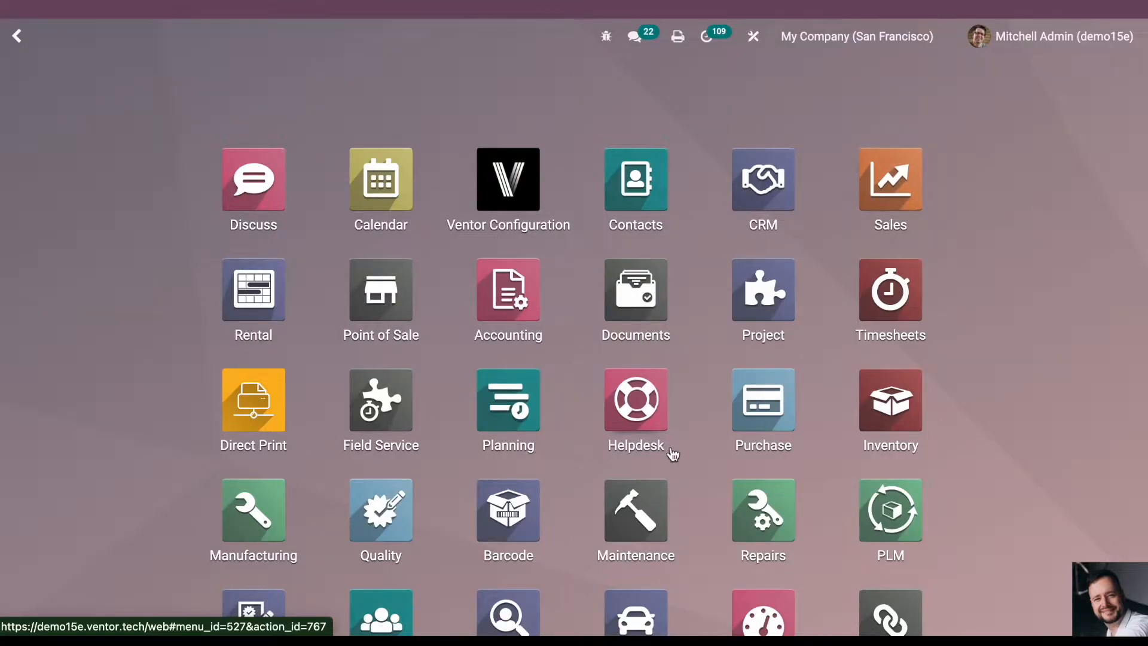
{"action": "left_click", "coordinate": [257, 517]}
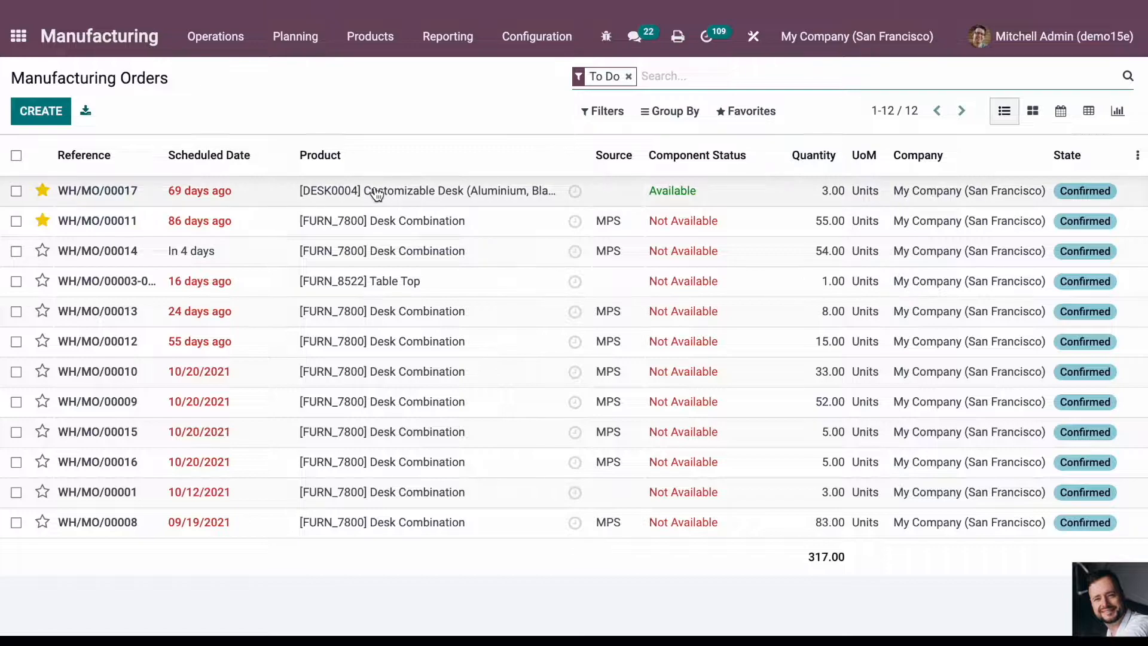
{"action": "left_click", "coordinate": [418, 286]}
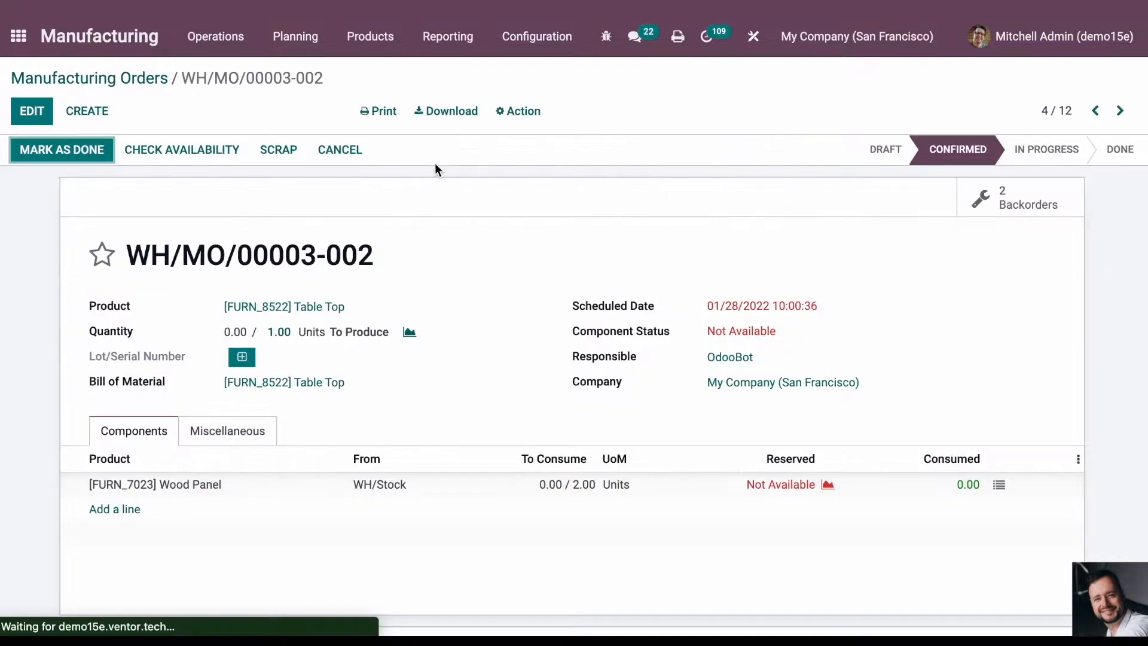
{"action": "left_click", "coordinate": [442, 117]}
{"action": "left_click", "coordinate": [541, 271]}
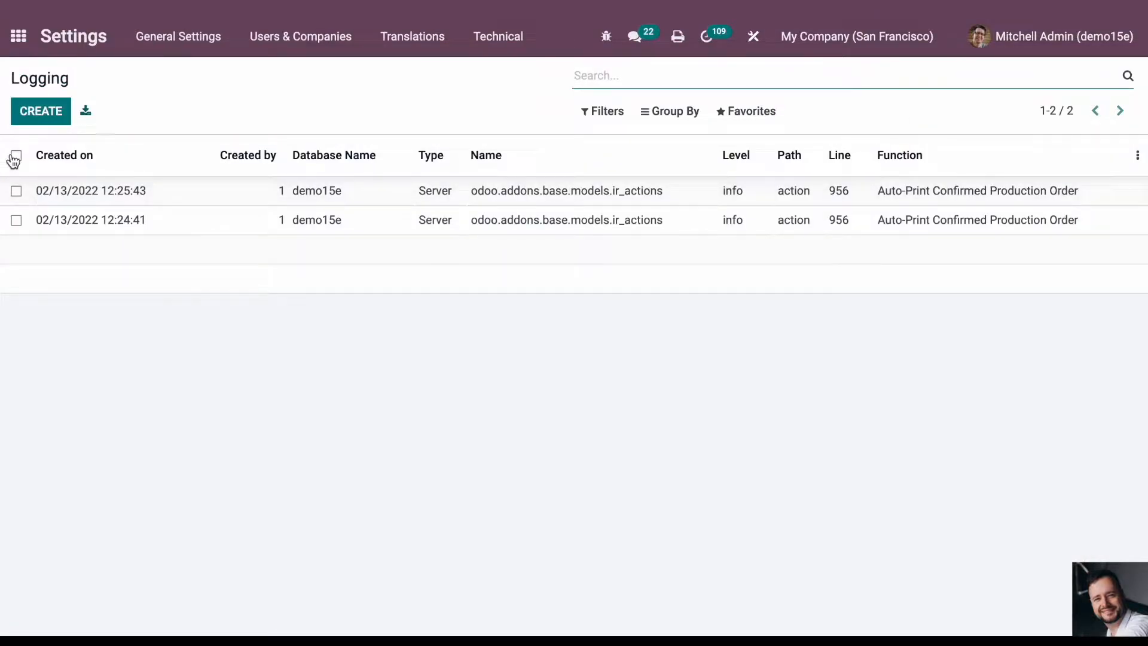
- Open the technical Logging list in Settings and delete all of its log entries
{"action": "left_click", "coordinate": [15, 38]}
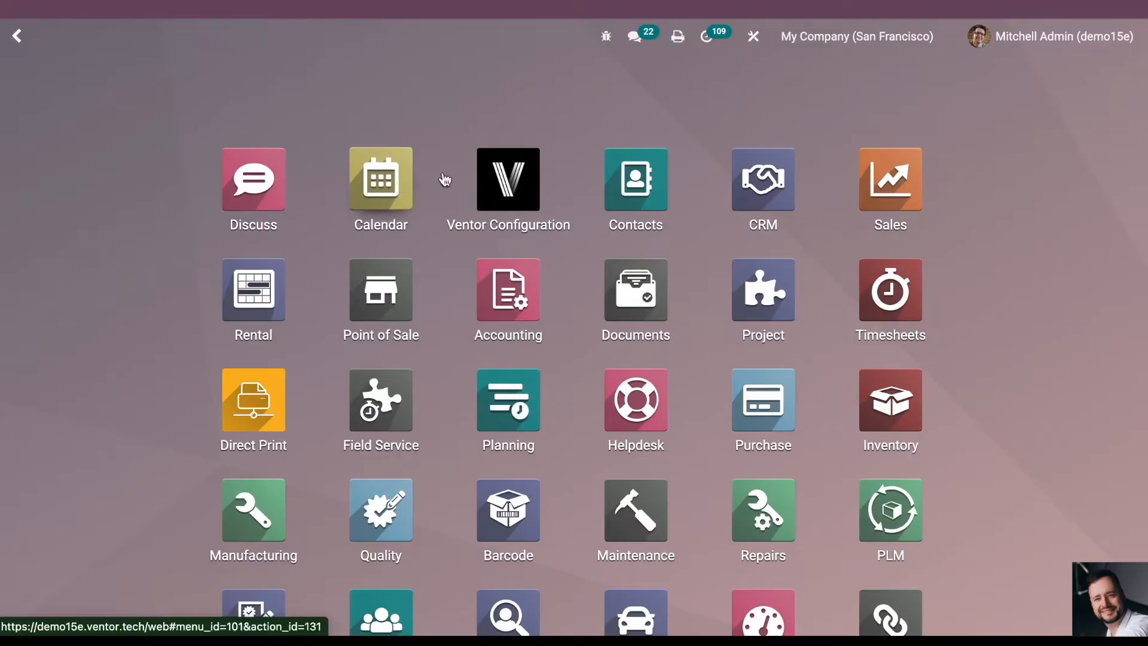
{"action": "type", "text": "loggin"}
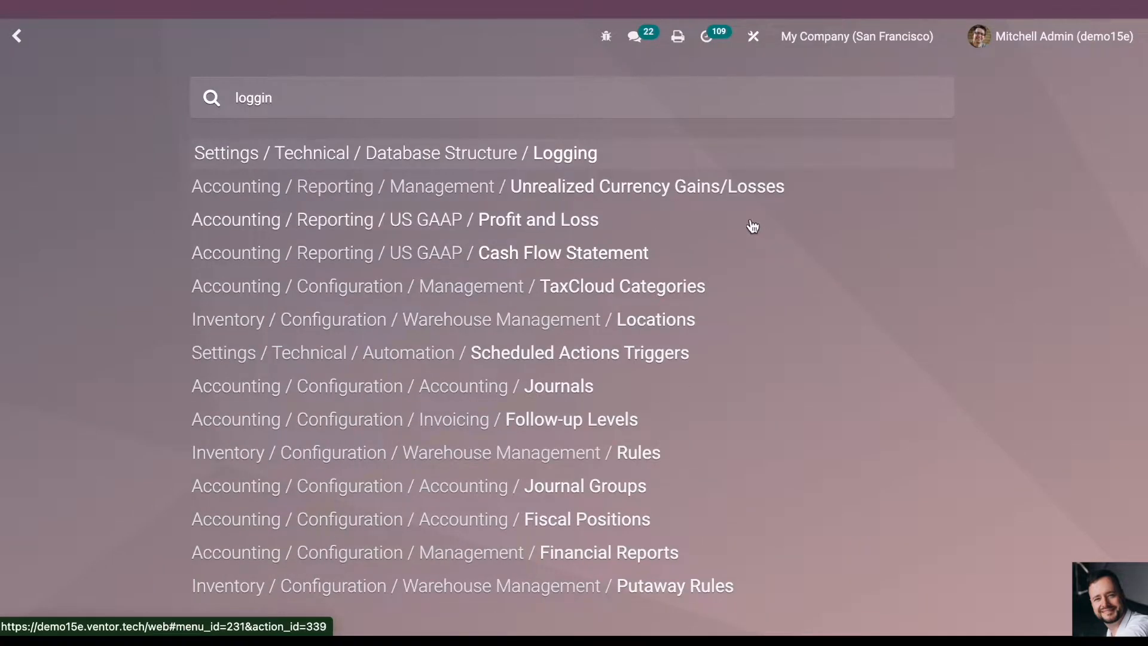
{"action": "left_click", "coordinate": [610, 154]}
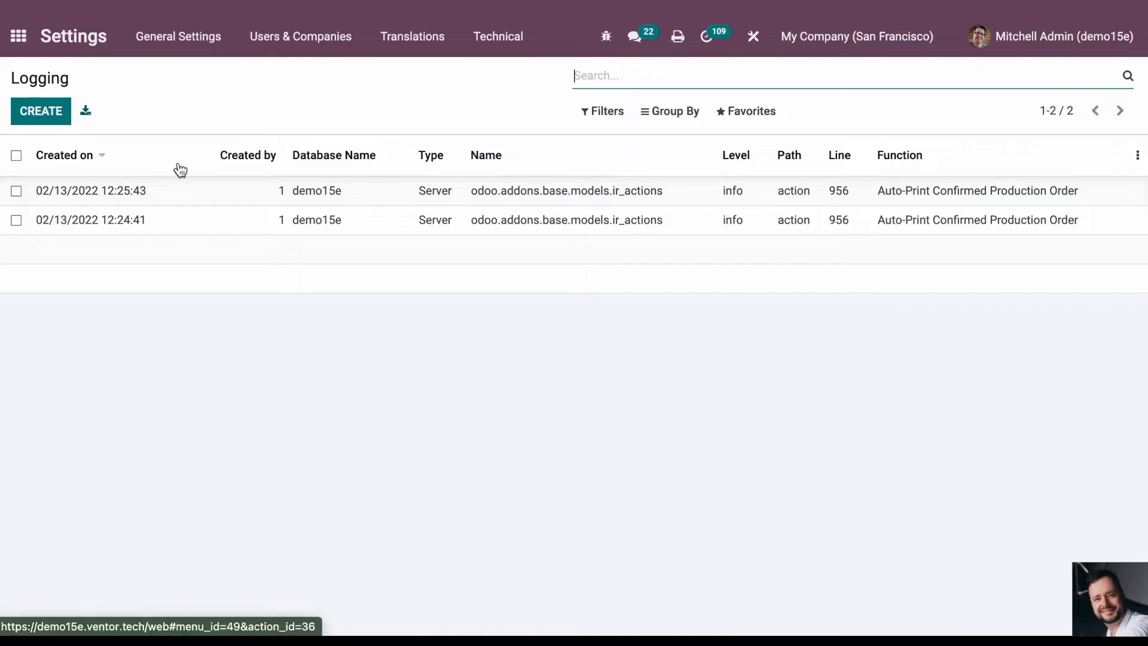
{"action": "left_click", "coordinate": [16, 156]}
{"action": "left_click", "coordinate": [530, 119]}
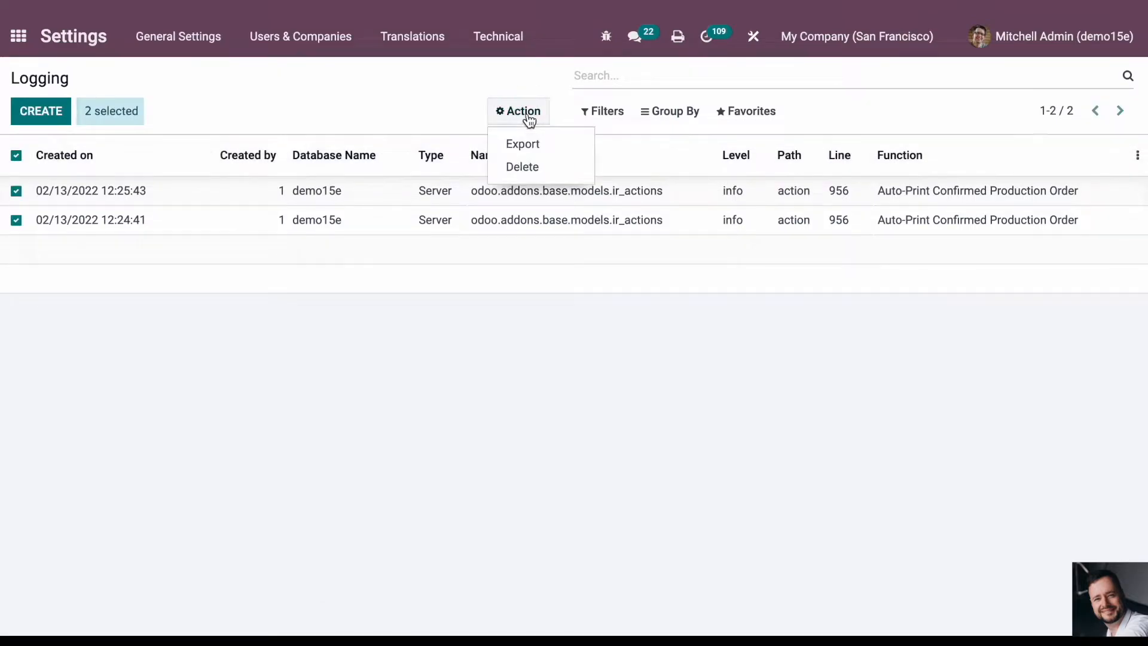
{"action": "left_click", "coordinate": [543, 169]}
{"action": "left_click", "coordinate": [307, 154]}
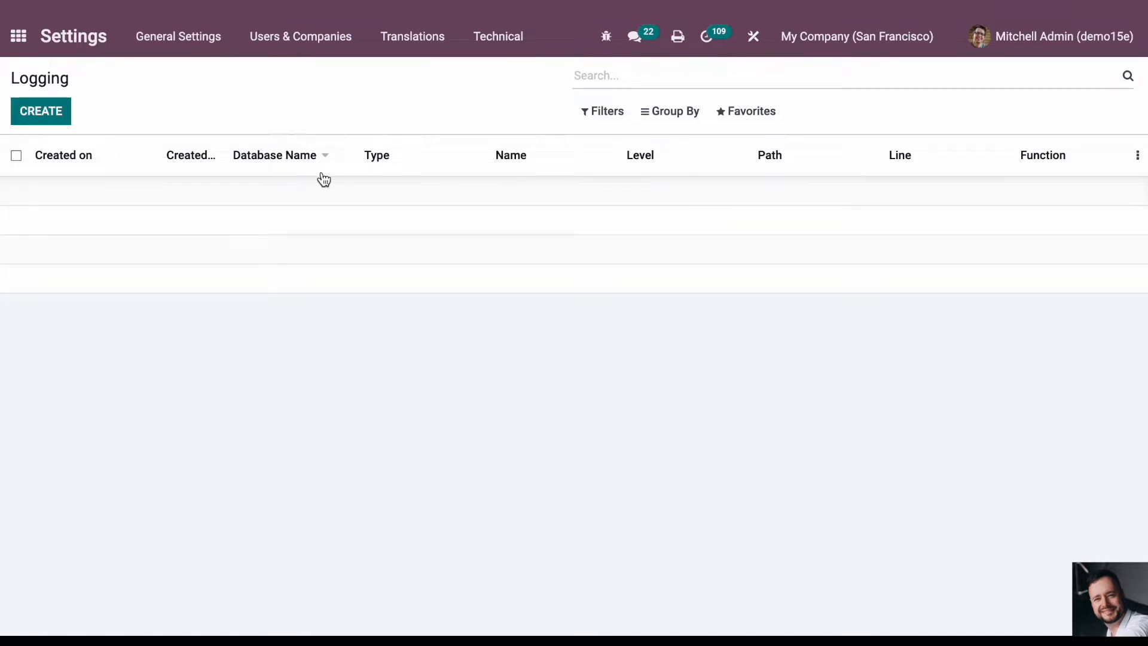
- Open Apps, remove the default Apps filter and search the modules for "autom"
{"action": "left_click", "coordinate": [19, 35]}
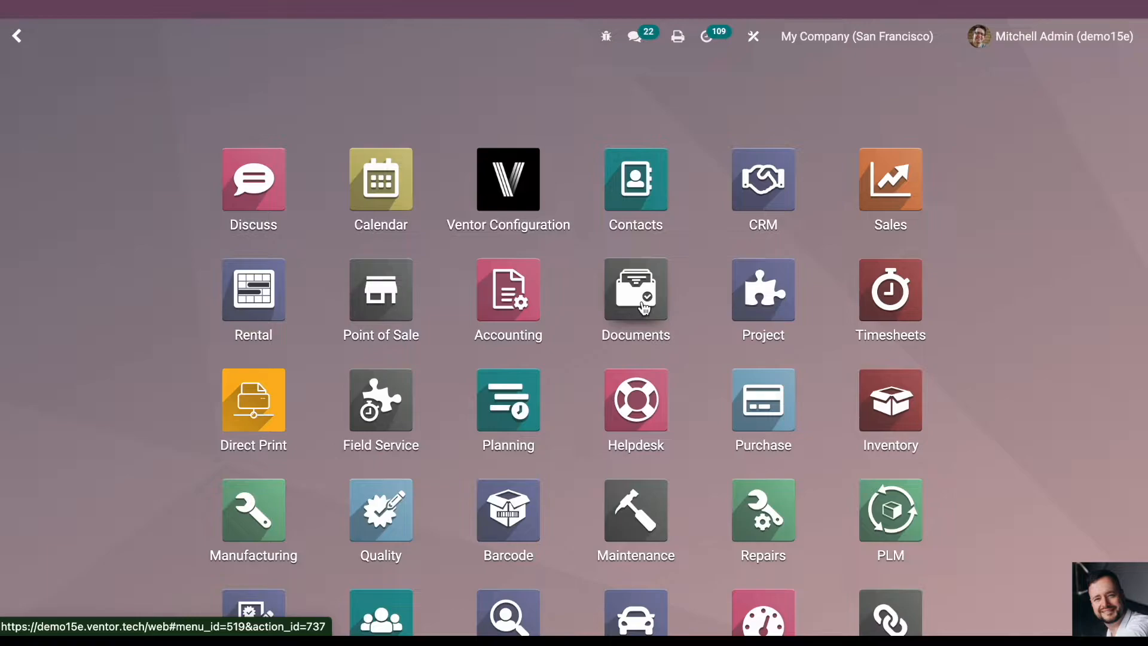
{"action": "type", "text": "app"}
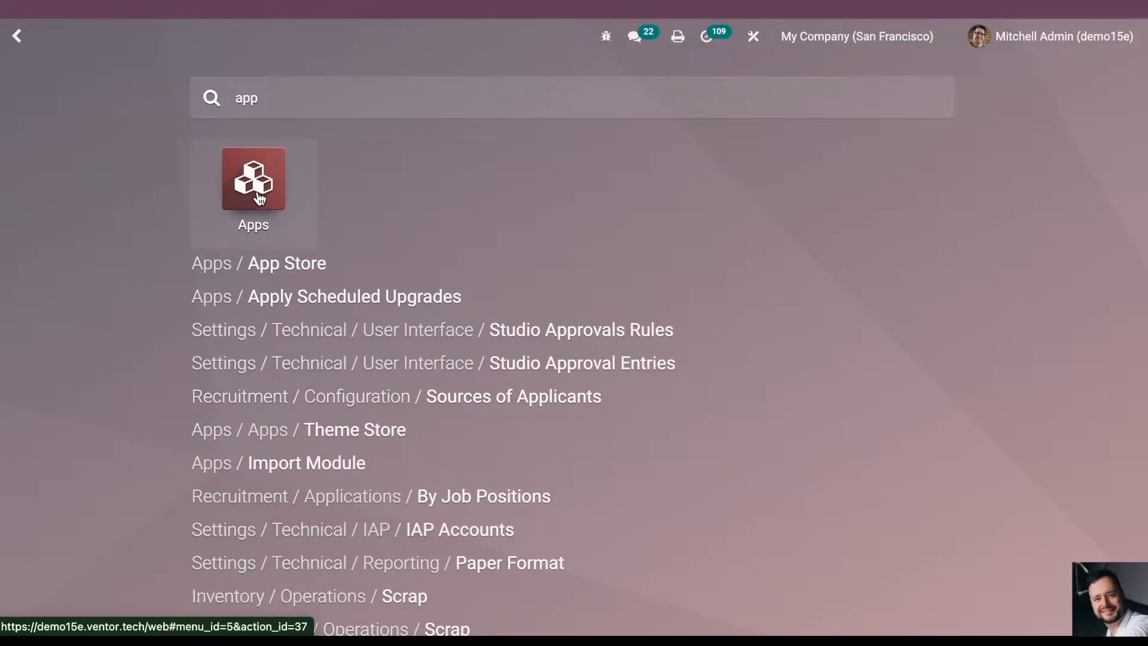
{"action": "left_click", "coordinate": [252, 197]}
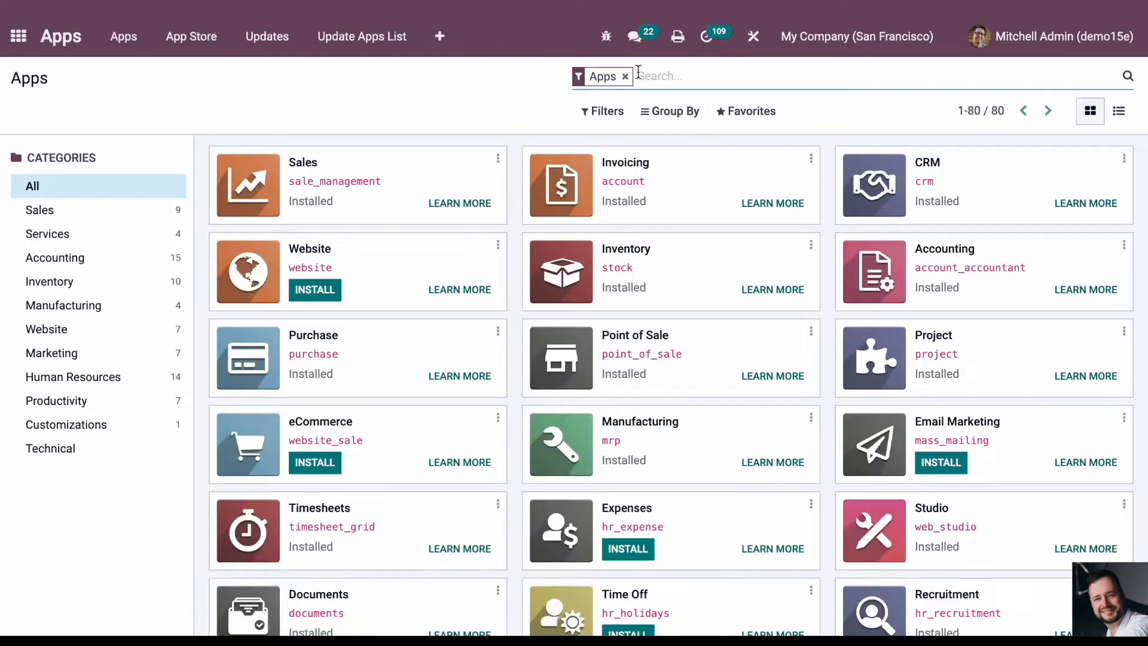
{"action": "left_click", "coordinate": [625, 76]}
{"action": "type", "text": "base"}
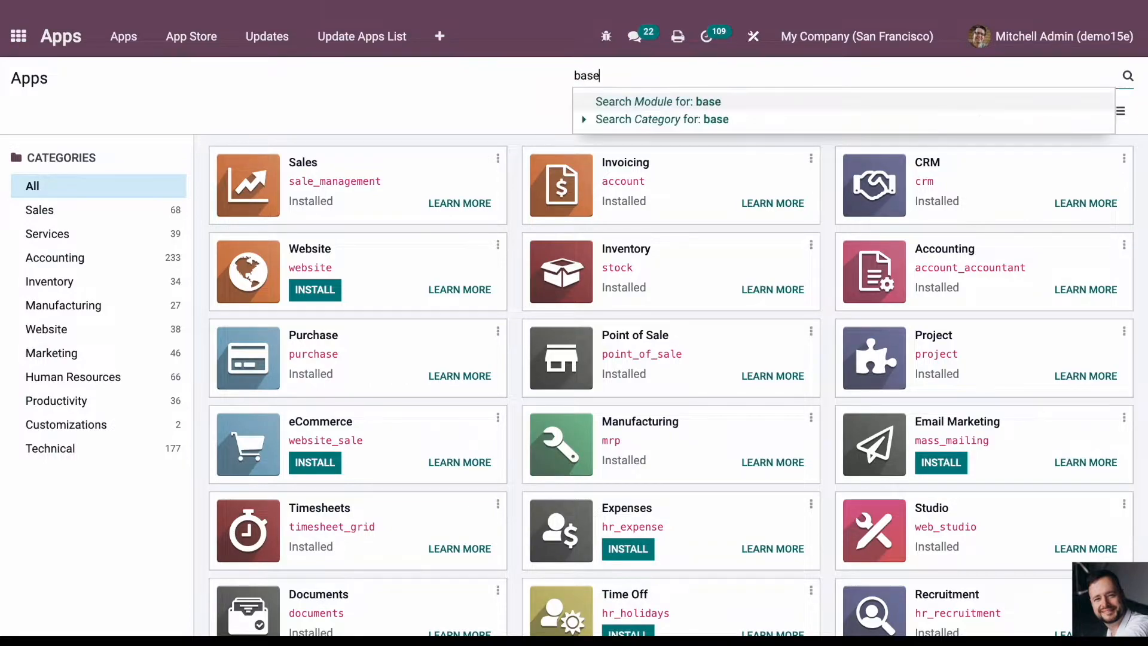
{"action": "type", "text": "ase"}
{"action": "key", "text": "BackSpace"}
{"action": "key", "text": "BackSpace"}
{"action": "key", "text": "BackSpace"}
{"action": "key", "text": "BackSpace"}
{"action": "type", "text": "autom"}
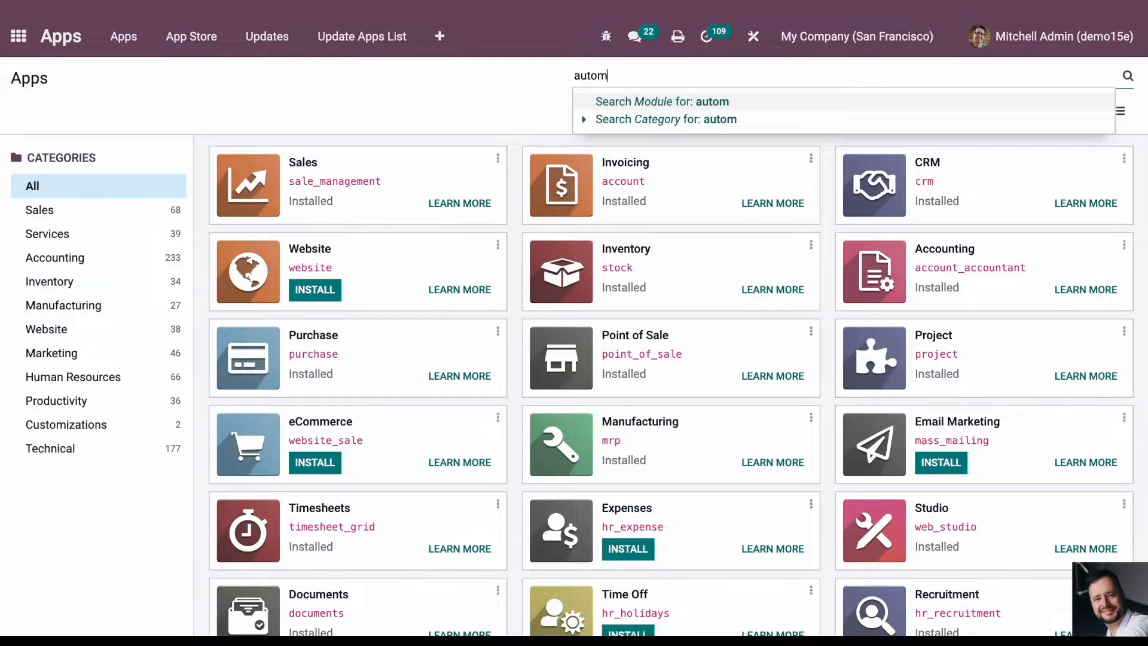
{"action": "key", "text": "Return"}
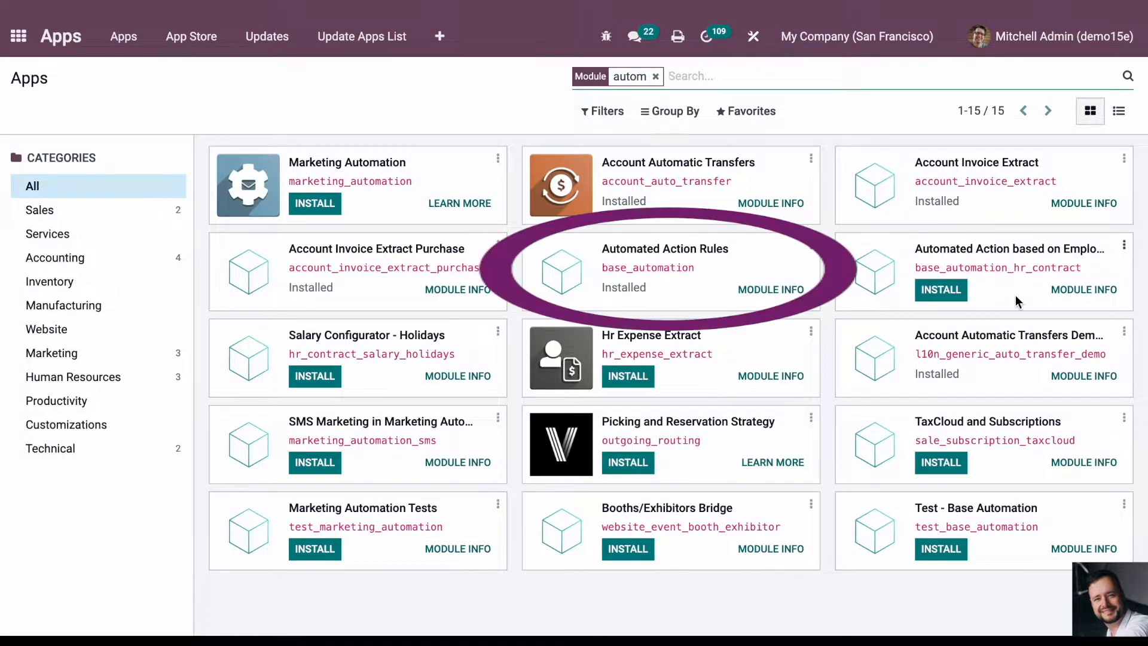
- Check the installation status of the Automated Action Rules module (base_automation)
{"action": "left_click_drag", "start_coordinate": [599, 249], "coordinate": [747, 259]}
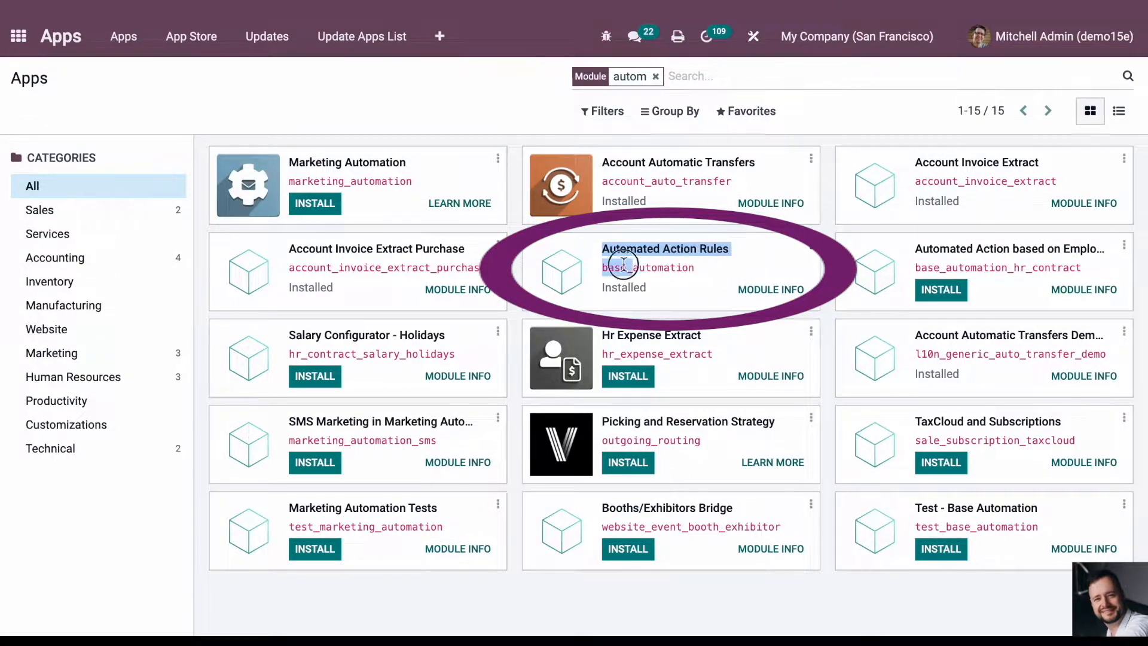
{"action": "left_click_drag", "start_coordinate": [598, 264], "coordinate": [524, 113]}
{"action": "left_click", "coordinate": [513, 108]}
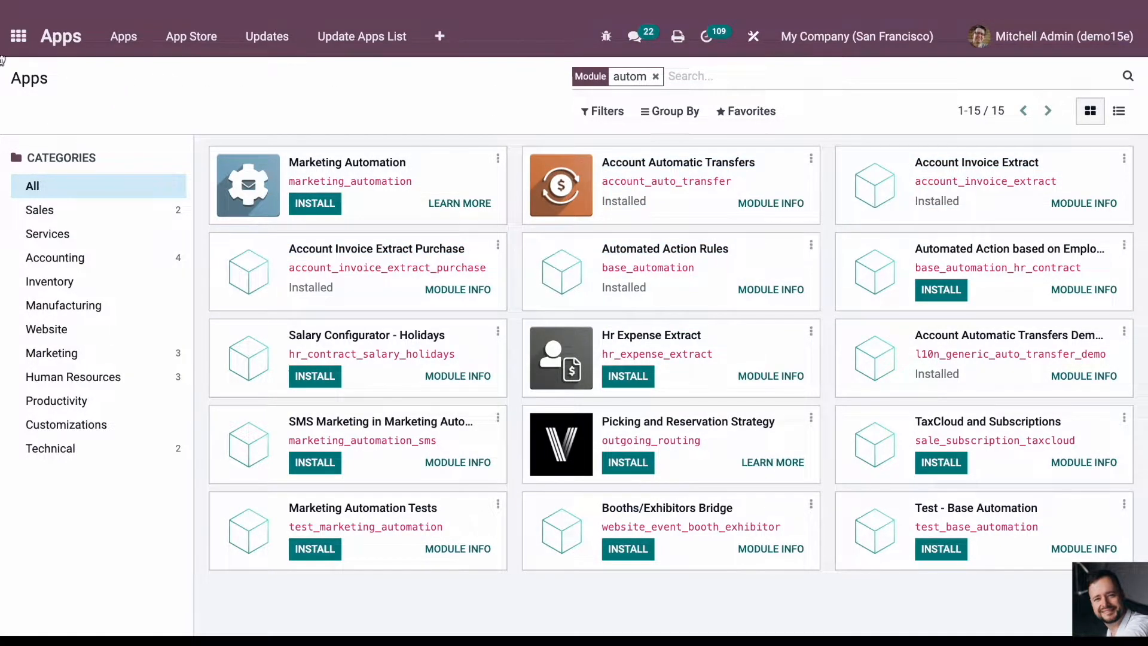
- Find the technical Automated Actions in Settings by searching for "autom" and open the Auto-Print Confirmed Production Order action
{"action": "left_click", "coordinate": [18, 36]}
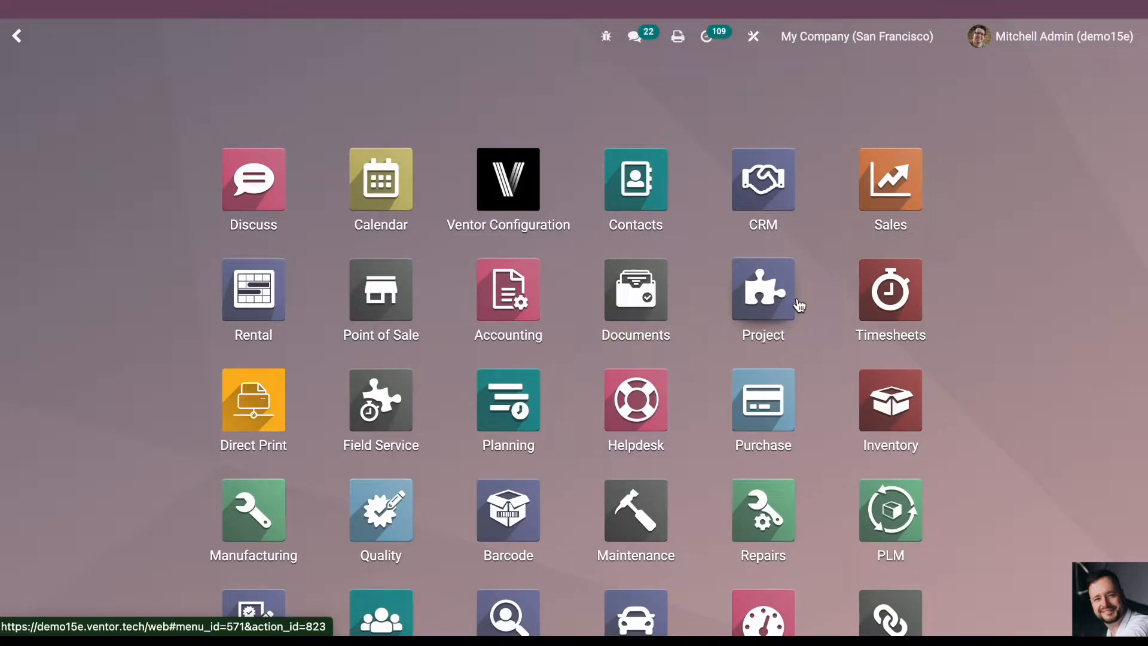
{"action": "type", "text": "autom"}
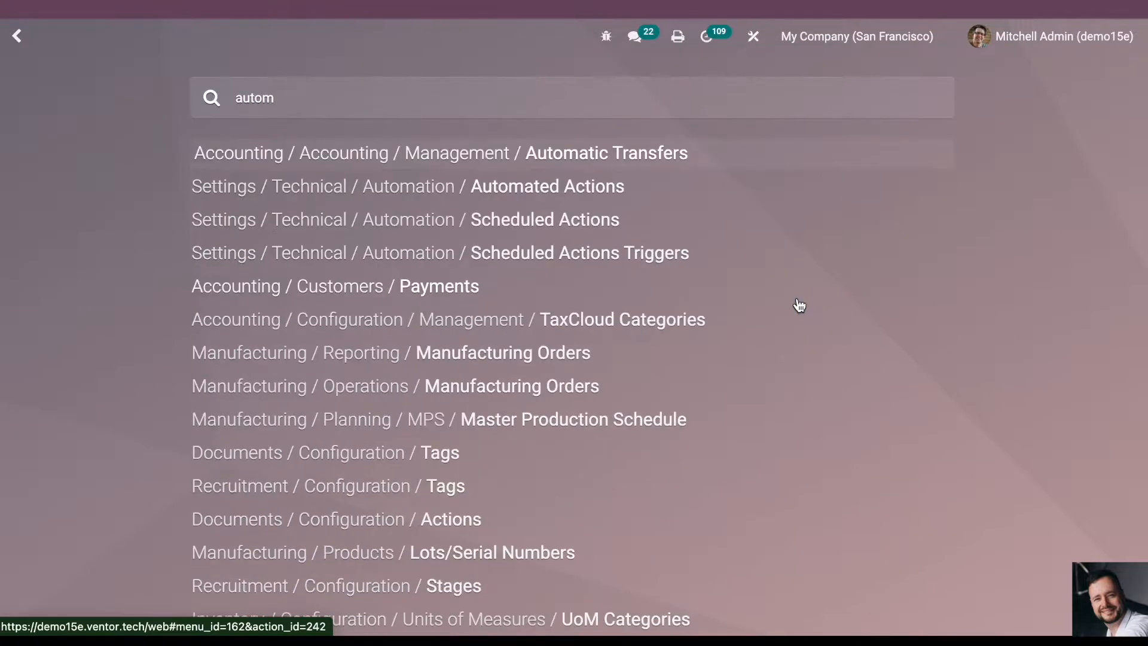
{"action": "left_click", "coordinate": [545, 186]}
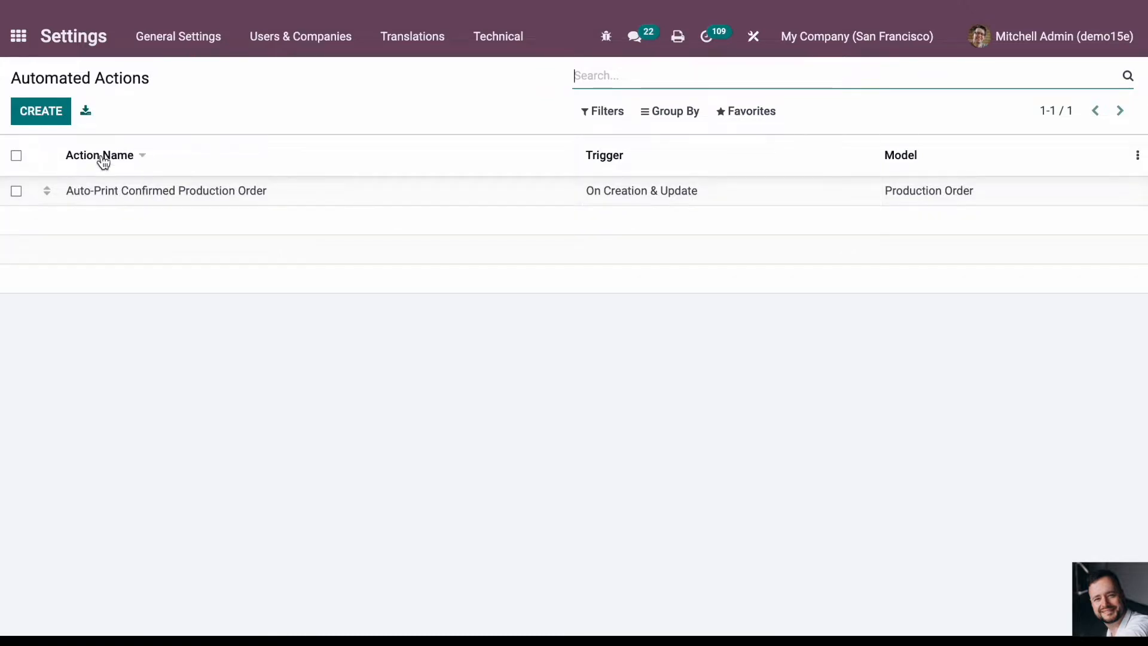
{"action": "left_click", "coordinate": [119, 192]}
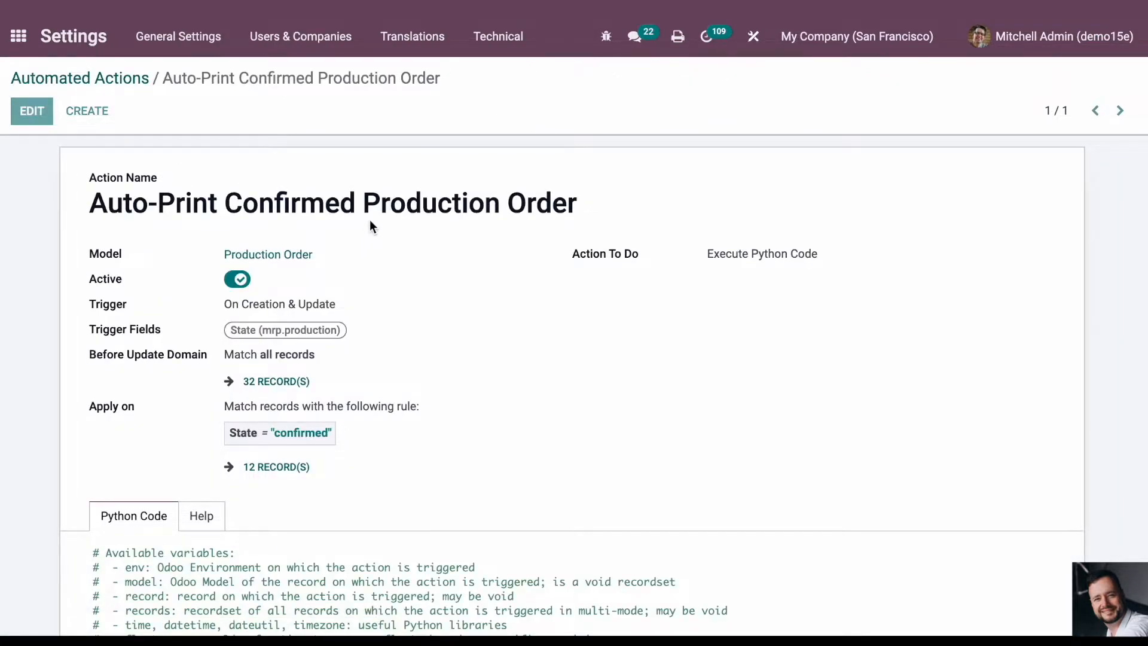
- Examine the automated action's name and the choices available for Action To Do, leaving Execute Python Code selected
{"action": "left_click", "coordinate": [595, 203]}
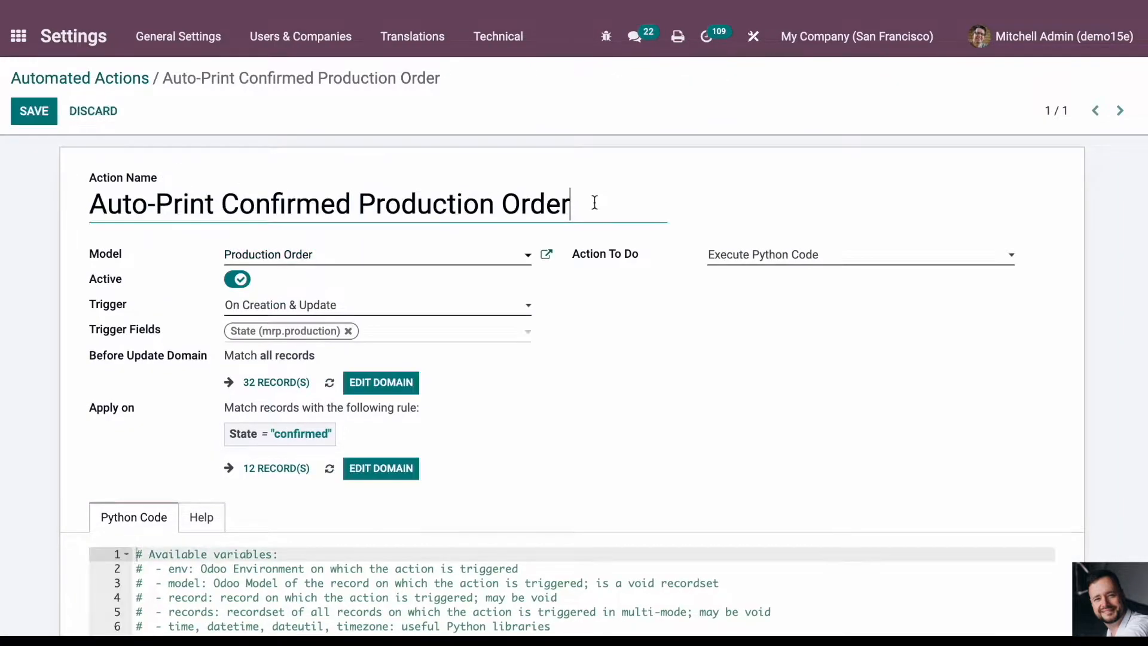
{"action": "left_click_drag", "start_coordinate": [589, 208], "coordinate": [308, 174]}
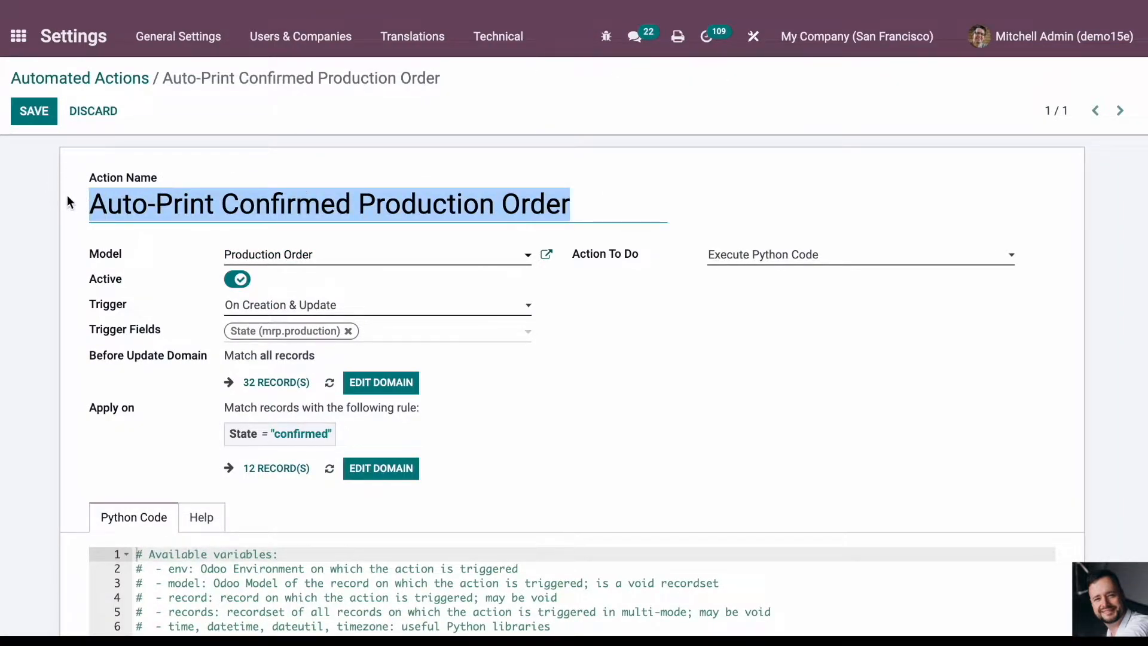
{"action": "left_click", "coordinate": [599, 342]}
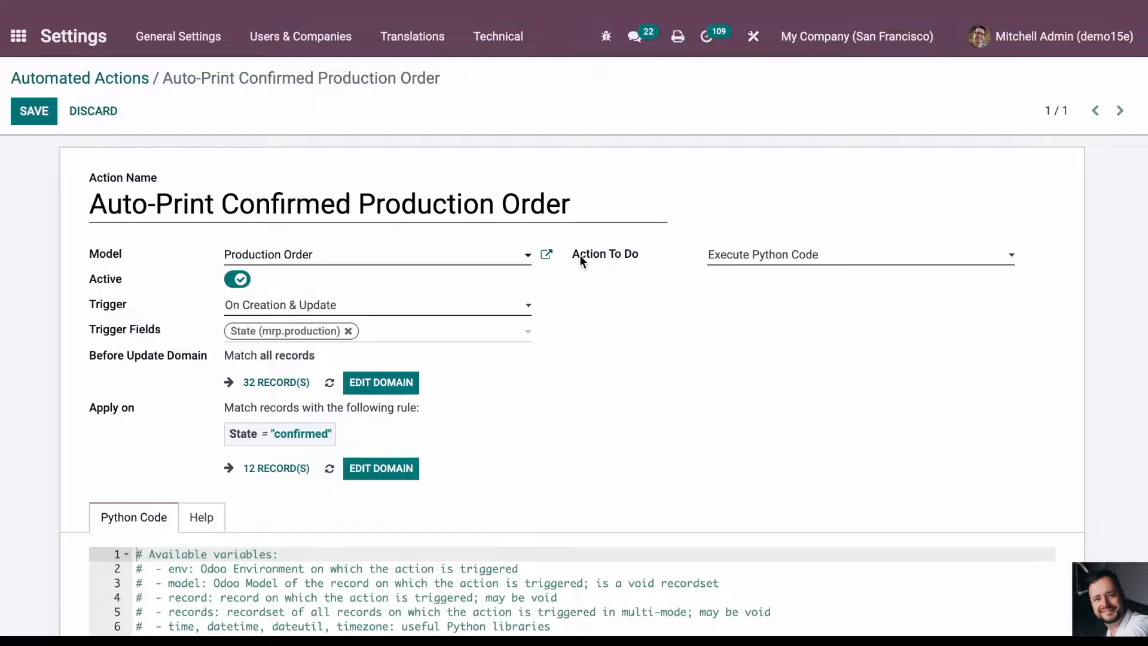
{"action": "left_click", "coordinate": [741, 260]}
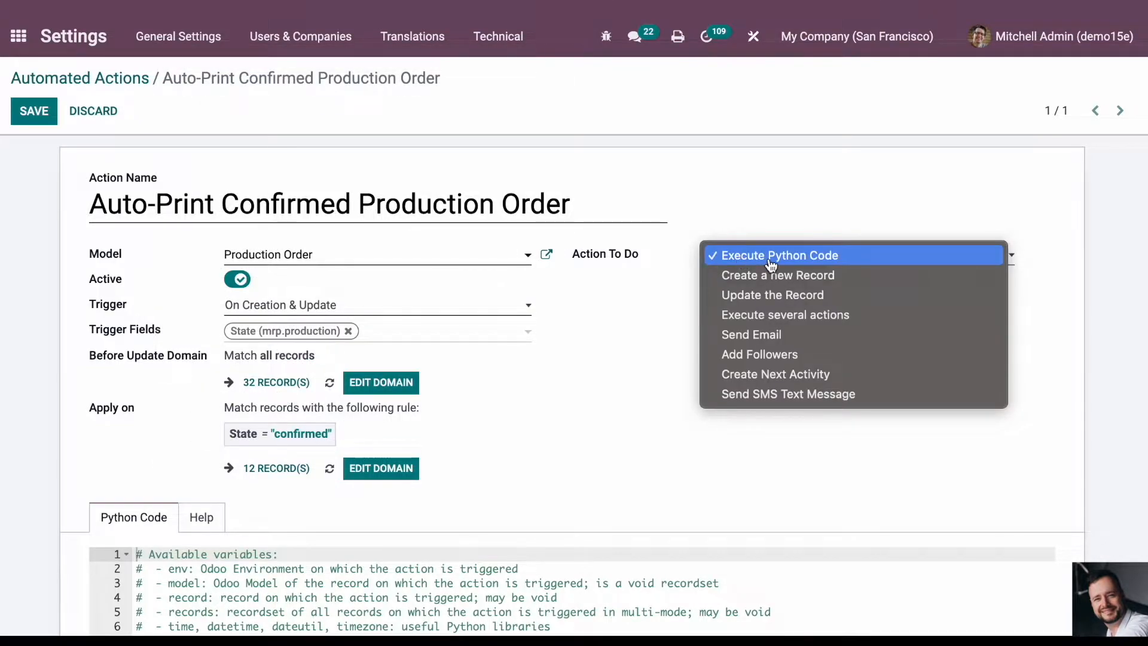
{"action": "left_click", "coordinate": [588, 442]}
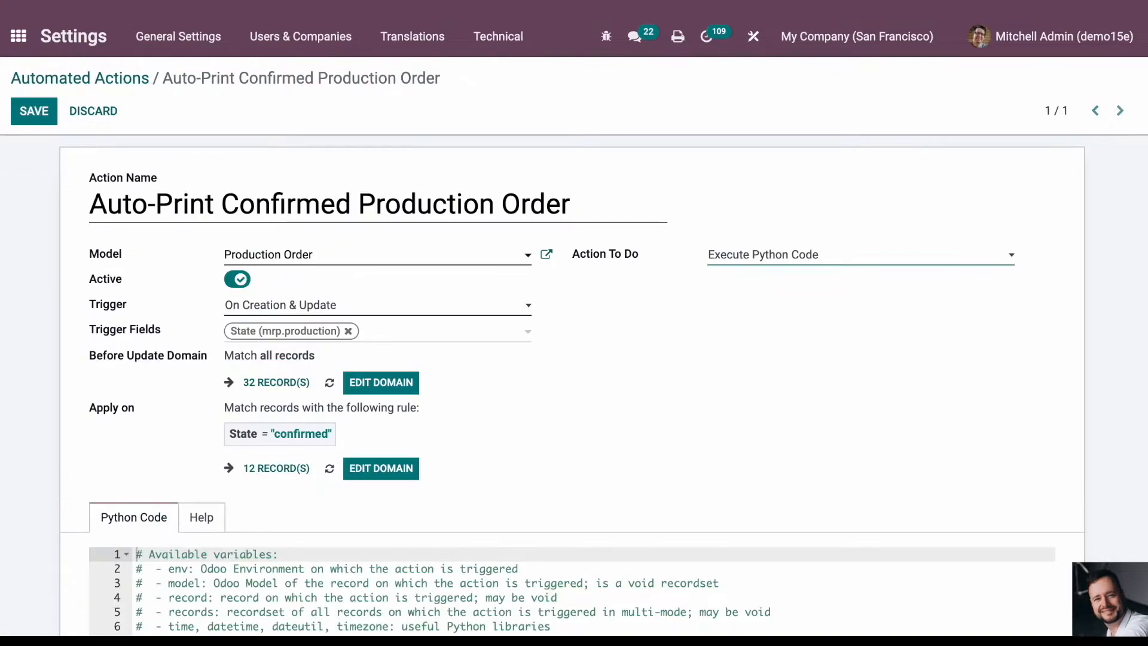
- Edit the Apply on domain so it matches State = Confirmed and save the domain rule
{"action": "scroll", "coordinate": [483, 396], "scroll_direction": "down", "scroll_amount": 1}
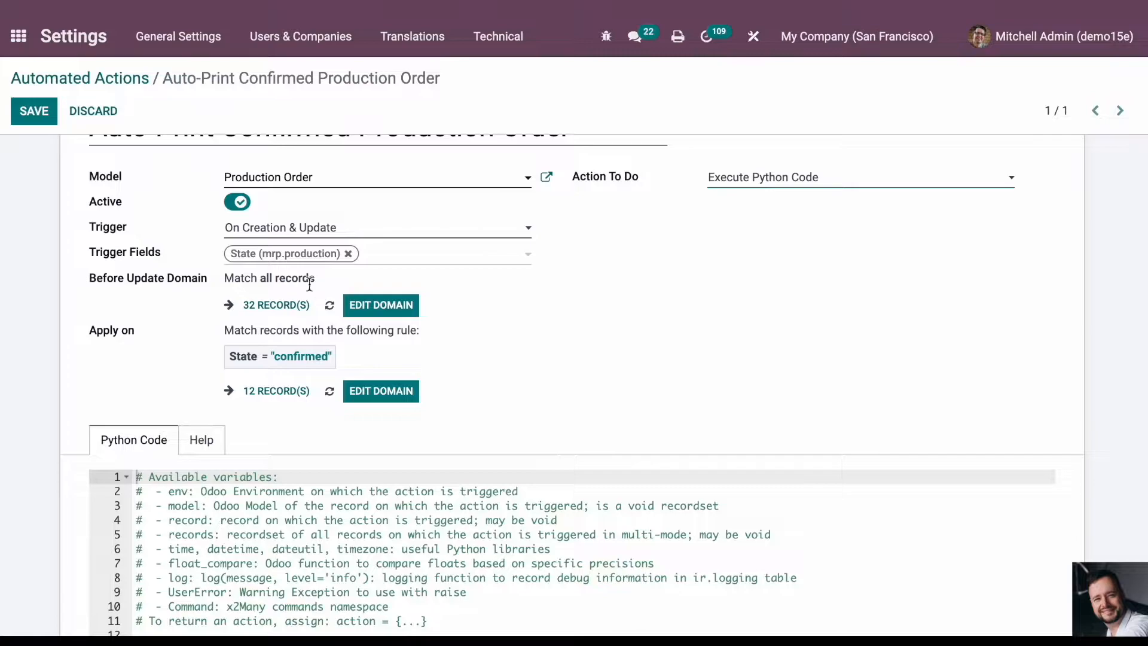
{"action": "triple_click", "coordinate": [93, 334]}
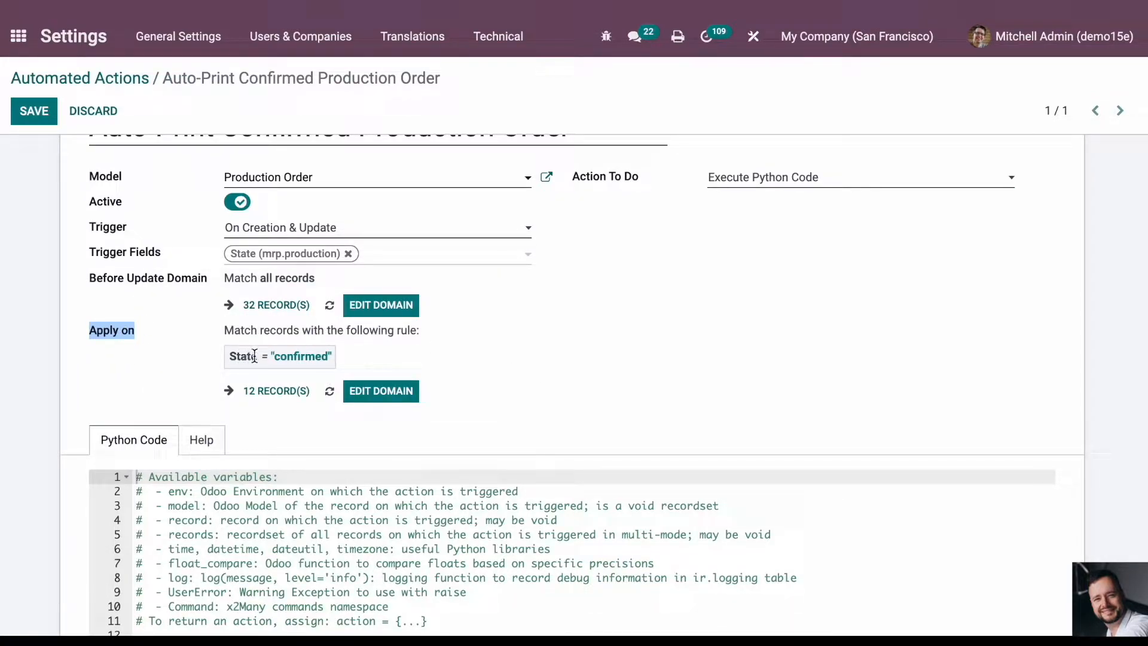
{"action": "left_click", "coordinate": [380, 391]}
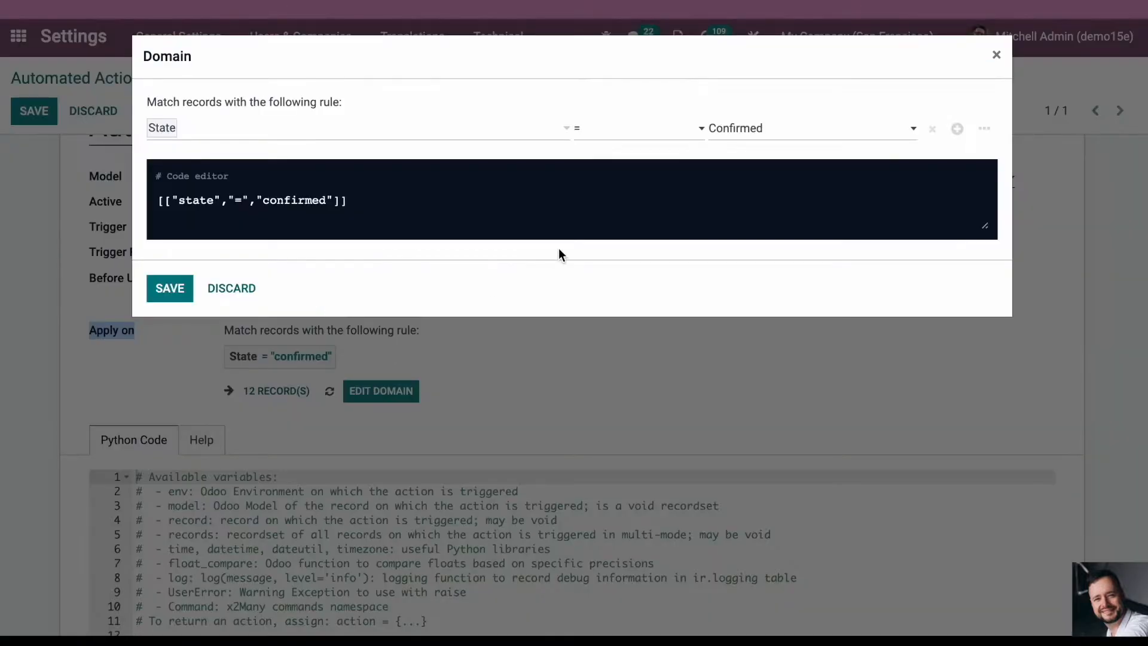
{"action": "left_click", "coordinate": [166, 127]}
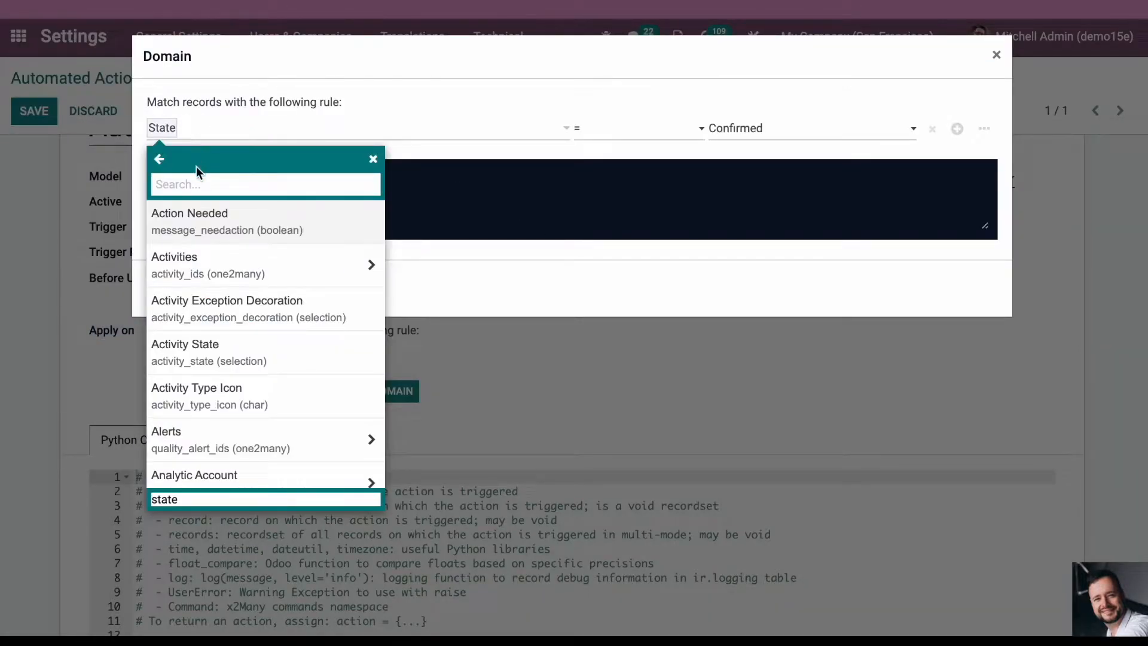
{"action": "type", "text": "st"}
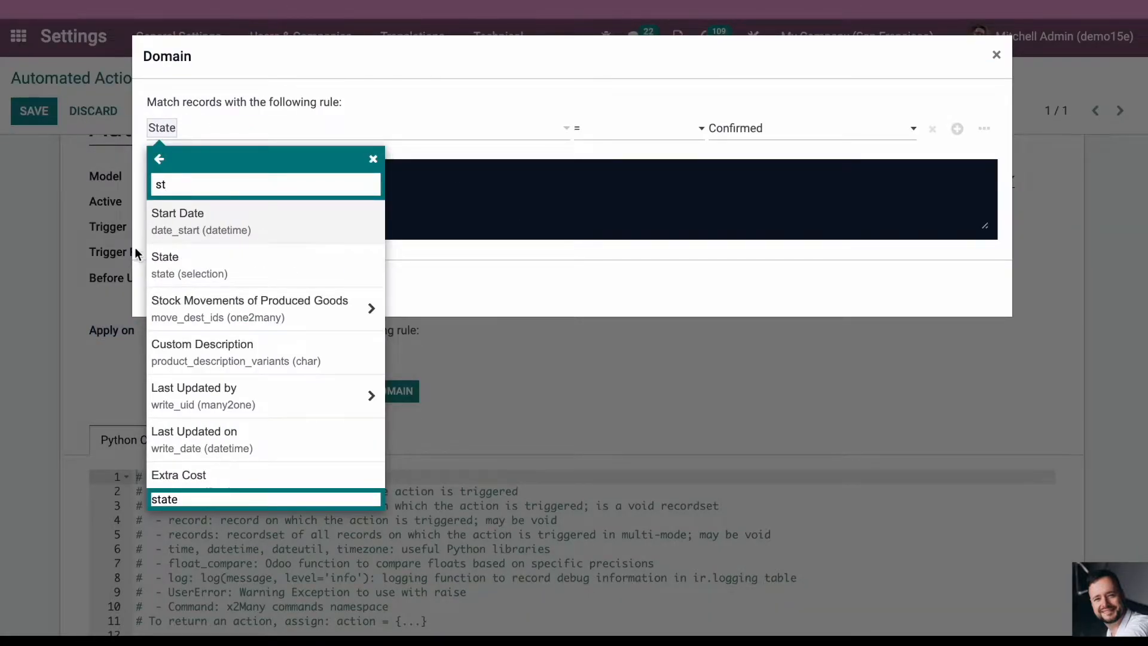
{"action": "left_click", "coordinate": [169, 264]}
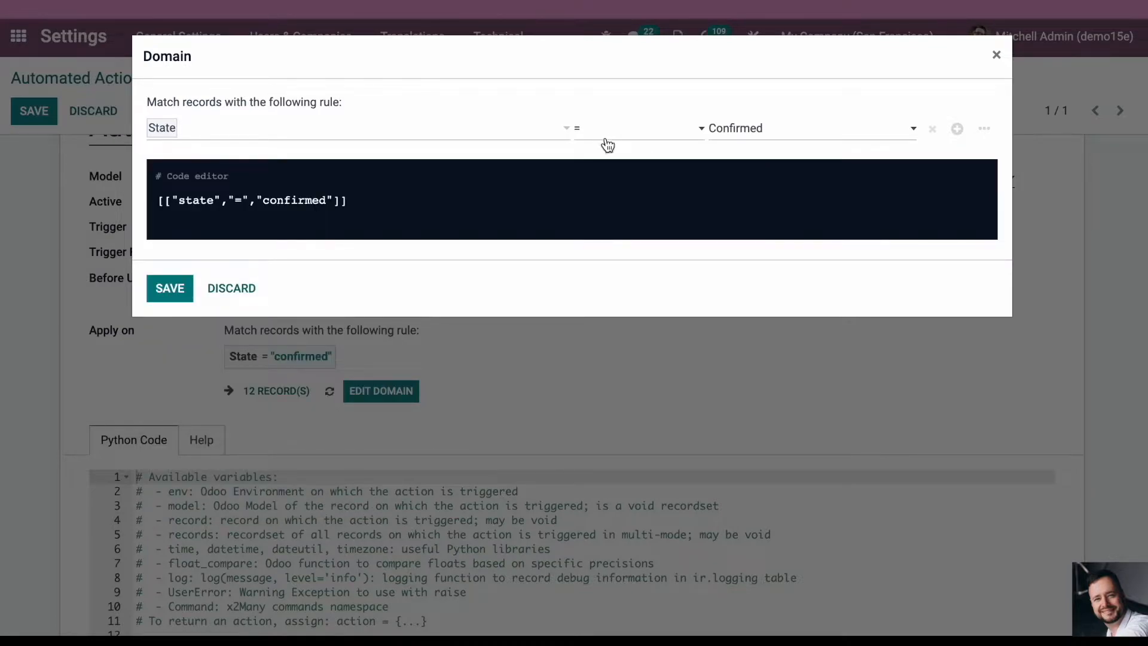
{"action": "left_click", "coordinate": [152, 289]}
- Switch to the Direct Print FAQ and highlight the code instructions for enabling automatic printing in a custom developed module
{"action": "scroll", "coordinate": [604, 437], "scroll_direction": "down", "scroll_amount": 1}
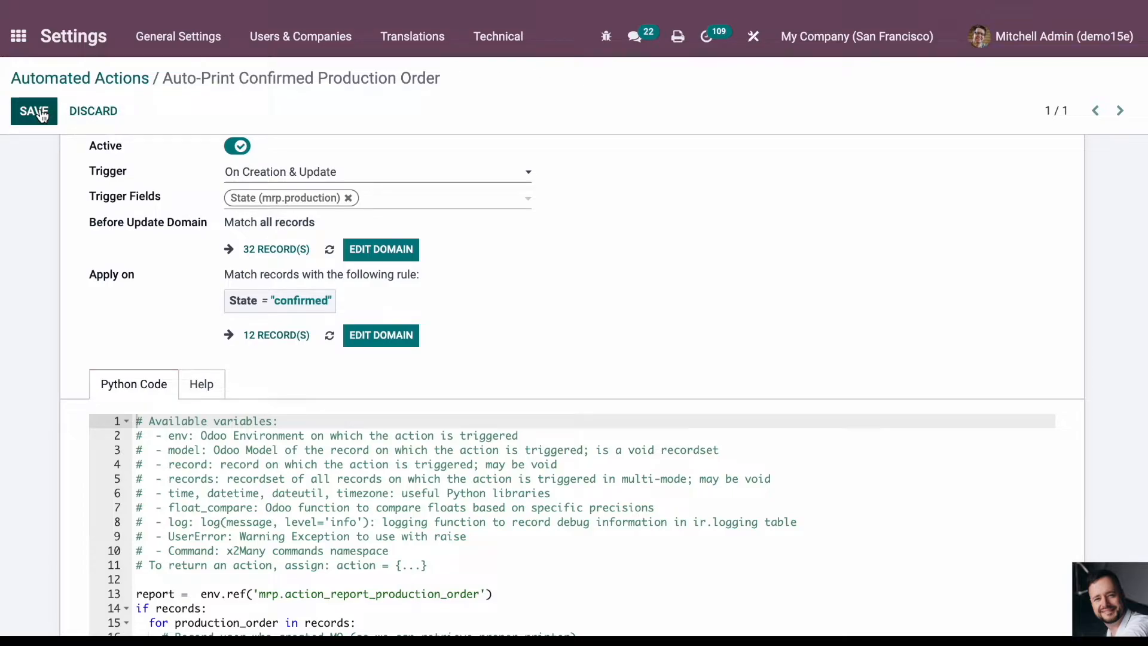
{"action": "scroll", "coordinate": [583, 232], "scroll_direction": "down", "scroll_amount": 3}
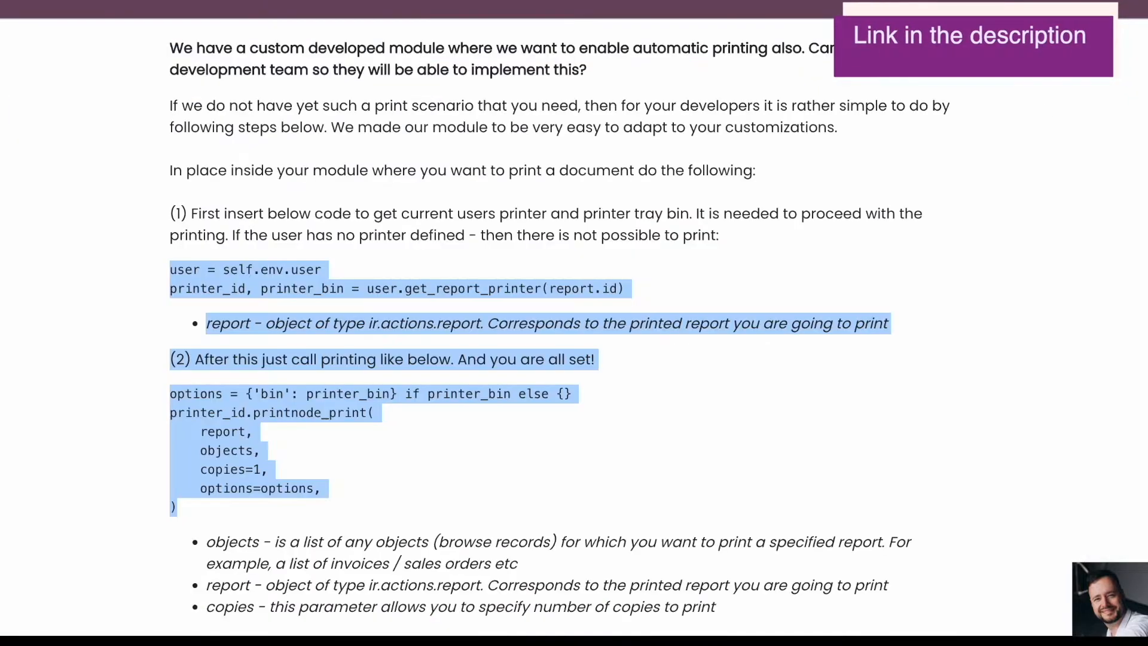
{"action": "scroll", "coordinate": [477, 200], "scroll_direction": "up", "scroll_amount": 15}
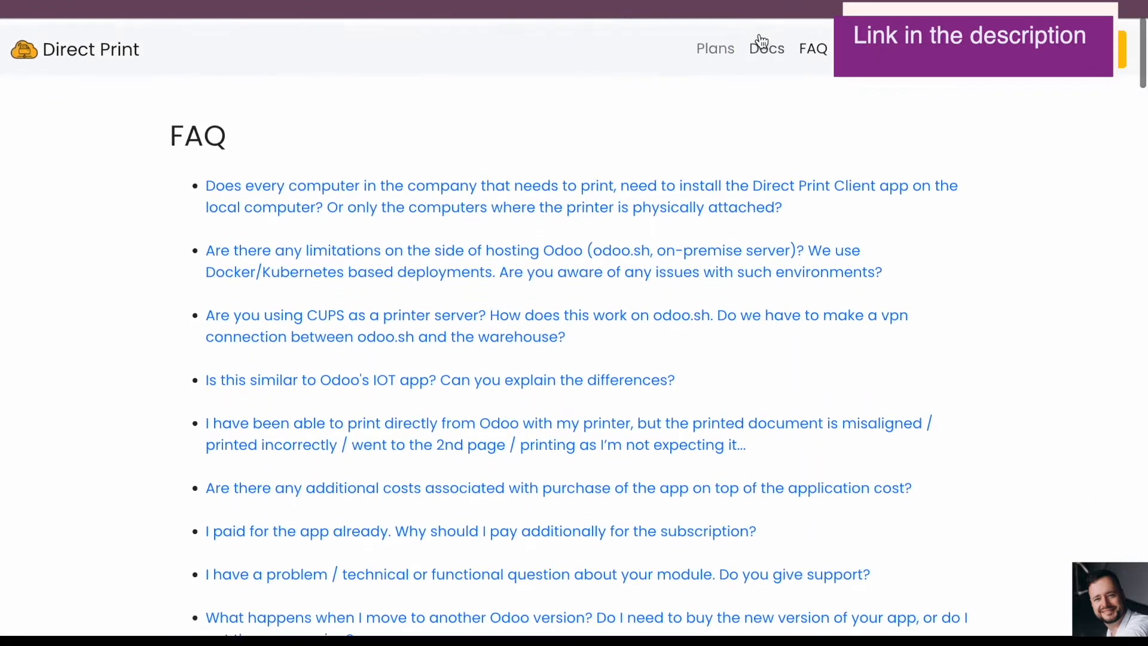
{"action": "scroll", "coordinate": [525, 205], "scroll_direction": "down", "scroll_amount": 6}
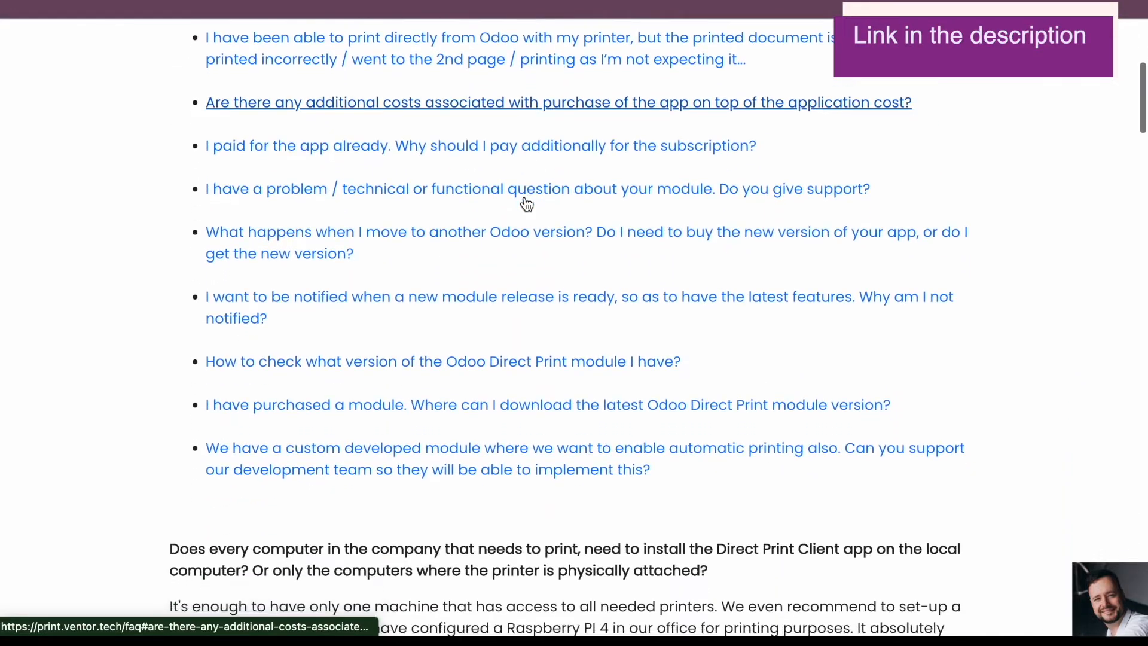
{"action": "scroll", "coordinate": [526, 205], "scroll_direction": "down", "scroll_amount": 1}
{"action": "left_click", "coordinate": [307, 368]}
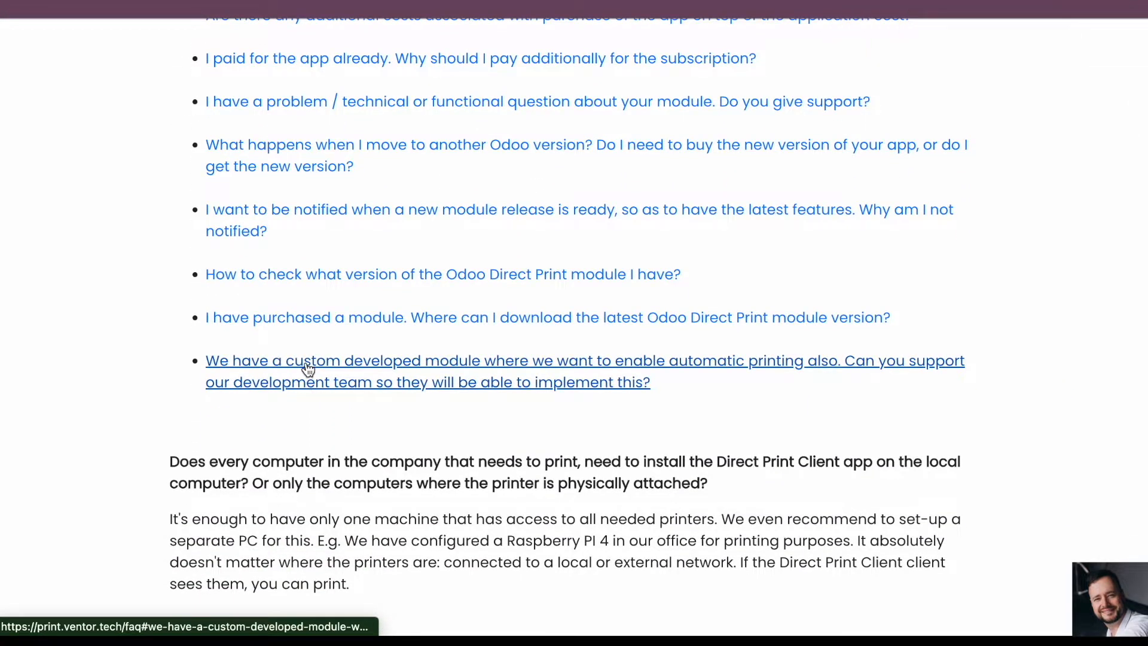
{"action": "left_click_drag", "start_coordinate": [173, 214], "coordinate": [428, 509]}
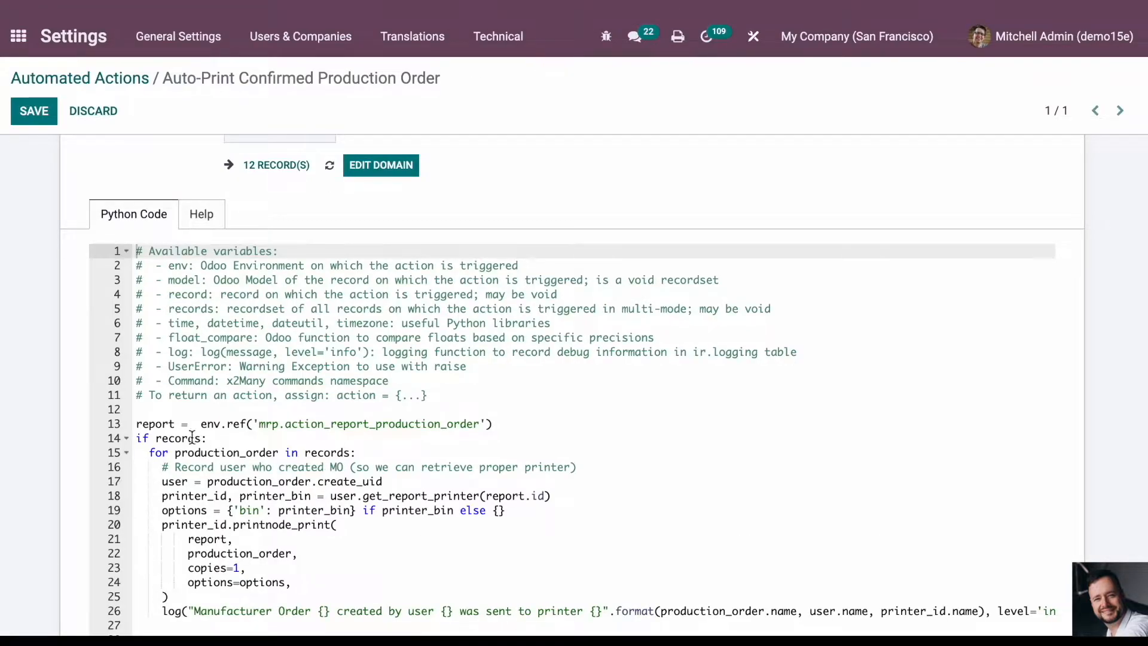
- Highlight the report reference in the action's Python code and open the technical Reports list under Actions in Settings
{"action": "left_click_drag", "start_coordinate": [137, 424], "coordinate": [250, 422]}
{"action": "left_click", "coordinate": [469, 480]}
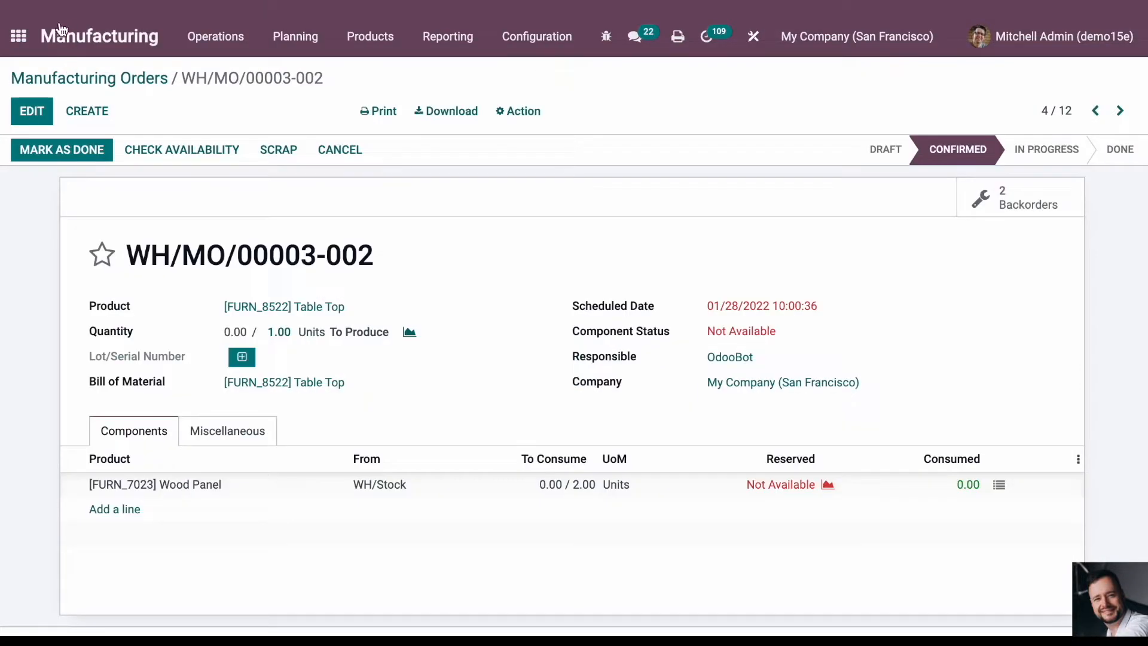
{"action": "left_click", "coordinate": [19, 37]}
{"action": "type", "text": "reports"}
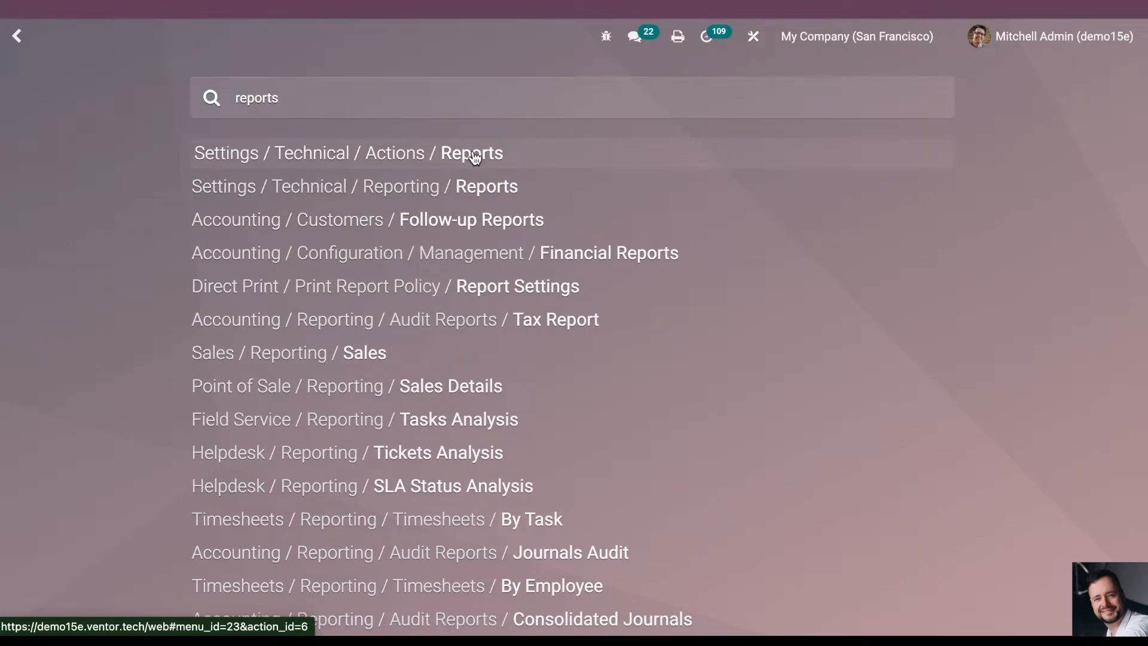
{"action": "left_click", "coordinate": [469, 153]}
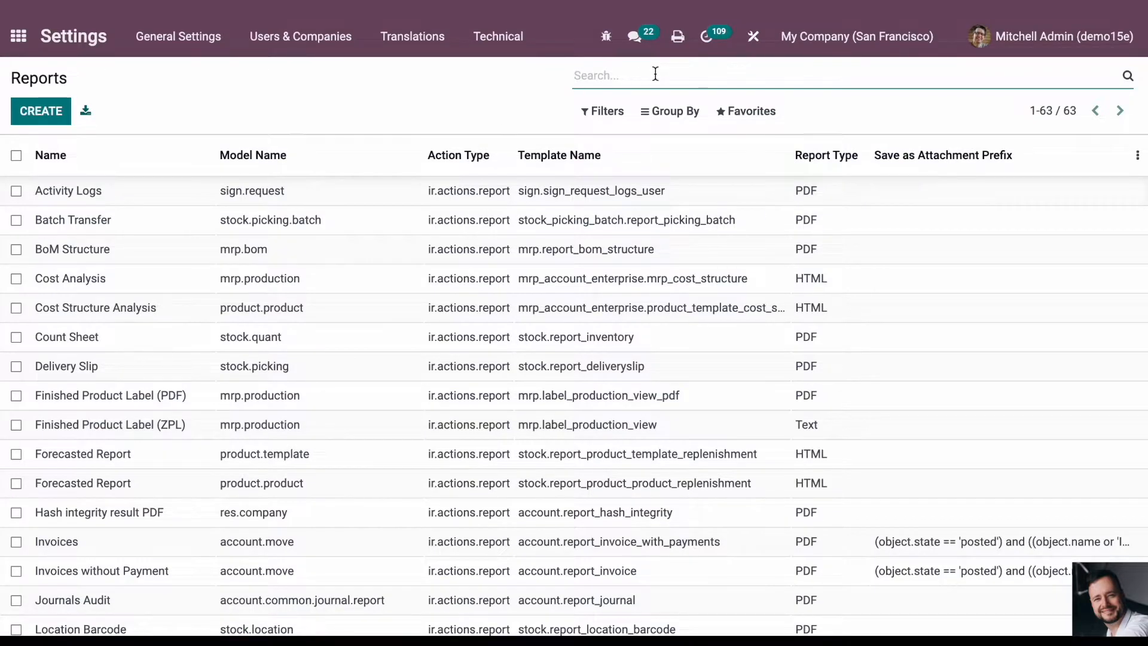
- Search the reports for "production or" and open the Production Order report
{"action": "type", "text": "production re"}
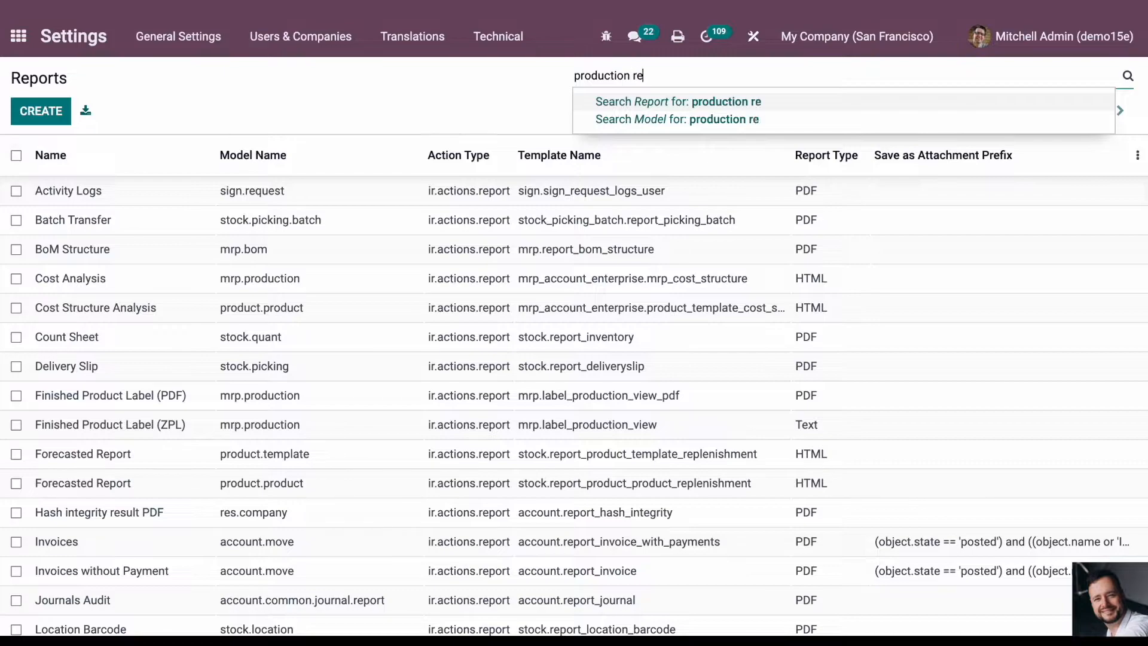
{"action": "key", "text": "BackSpace"}
{"action": "key", "text": "BackSpace"}
{"action": "type", "text": "or"}
{"action": "key", "text": "Return"}
{"action": "left_click", "coordinate": [182, 200]}
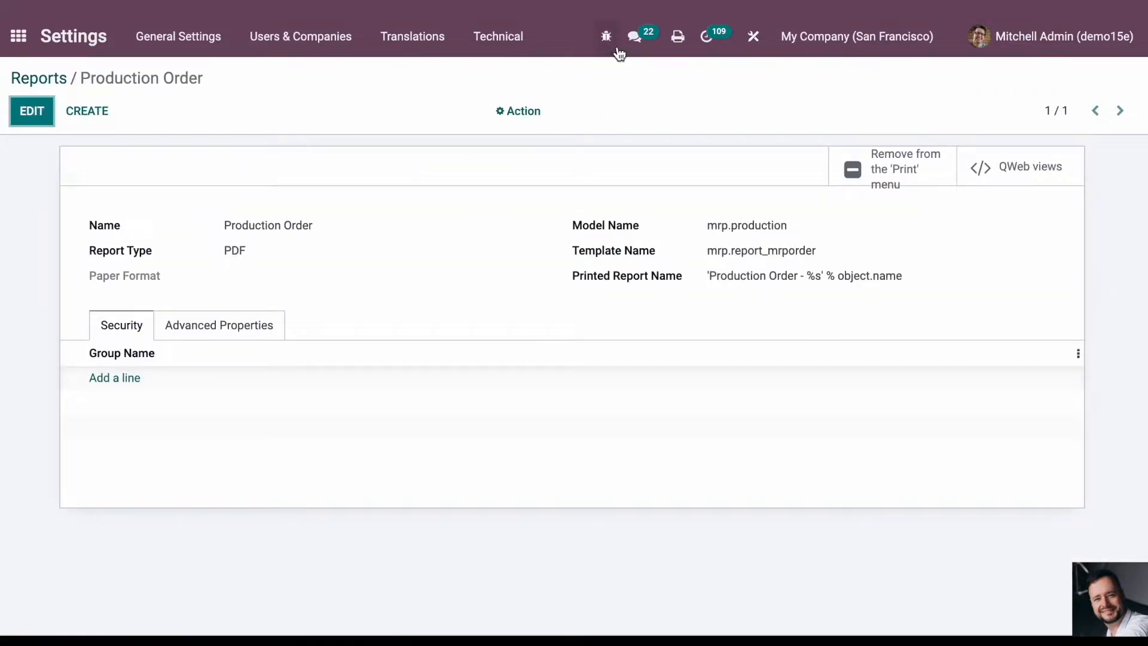
- View the Production Order report's metadata and compare its XML ID with the env.ref line in the automated action's code
{"action": "left_click", "coordinate": [605, 37]}
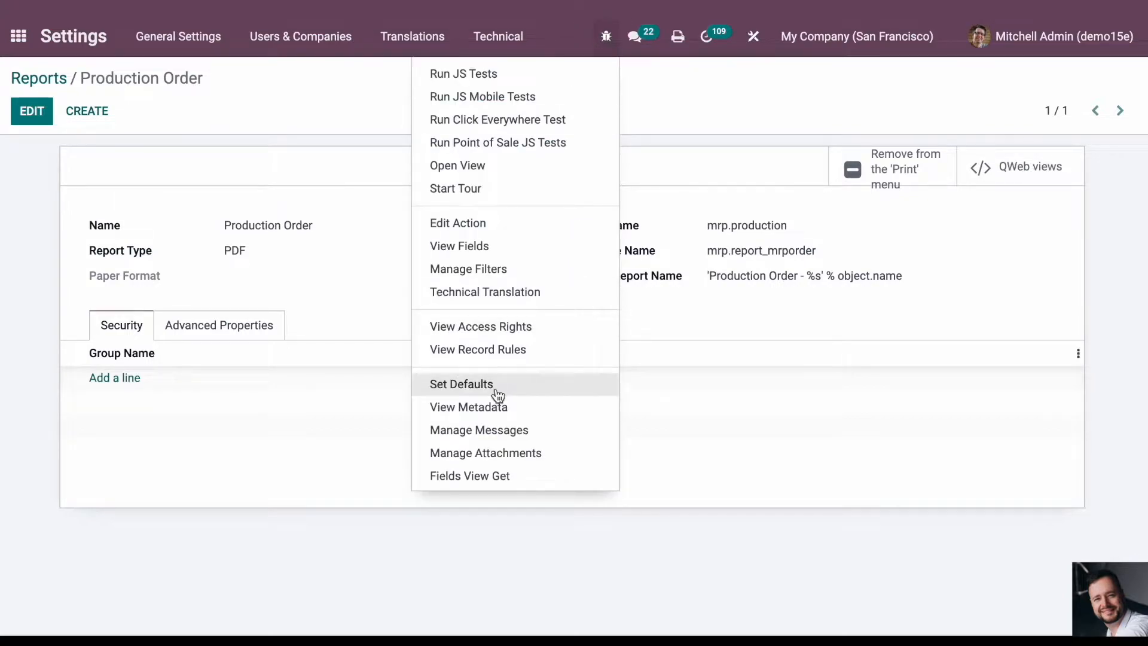
{"action": "left_click", "coordinate": [490, 407]}
{"action": "left_click_drag", "start_coordinate": [508, 129], "coordinate": [703, 133]}
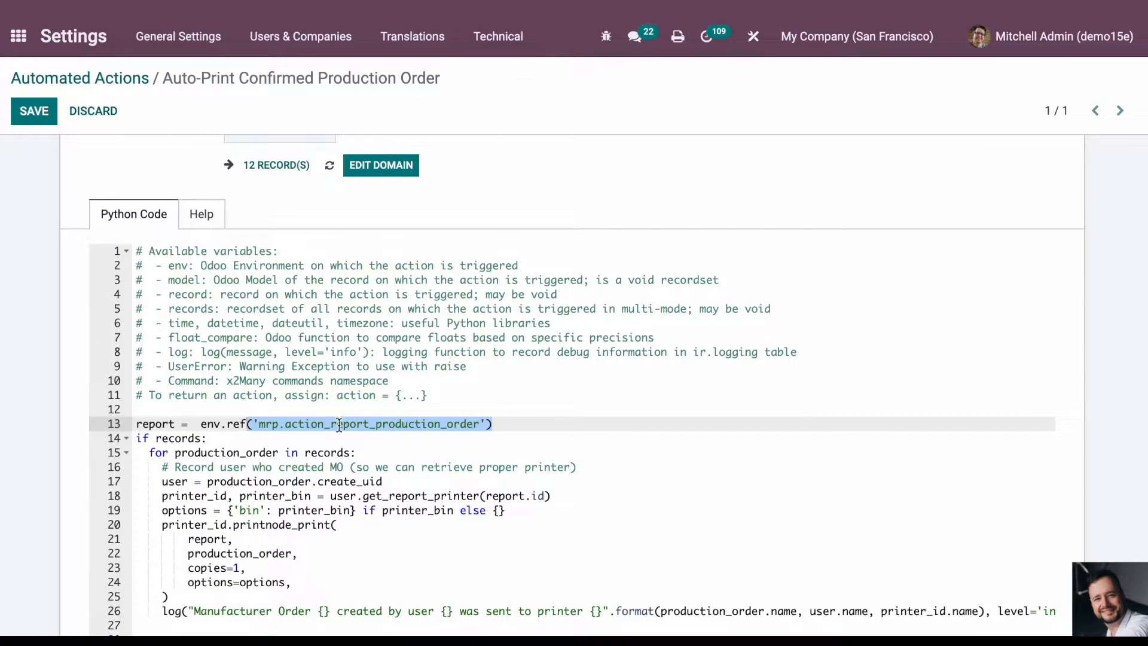
{"action": "left_click", "coordinate": [242, 450]}
{"action": "left_click_drag", "start_coordinate": [138, 424], "coordinate": [491, 426]}
{"action": "left_click", "coordinate": [391, 482]}
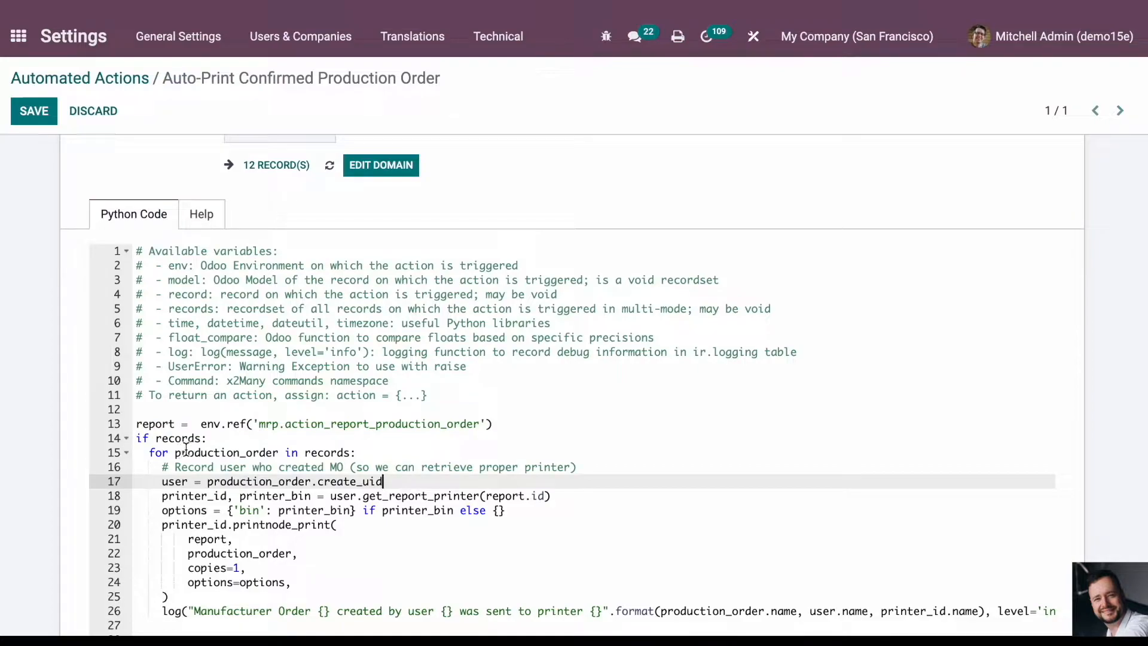
- Highlight the if records condition and the production_order and records names in the loop on lines 14 and 15 of the Python code
{"action": "scroll", "coordinate": [182, 450], "scroll_direction": "down", "scroll_amount": 1}
{"action": "left_click", "coordinate": [137, 385]}
{"action": "left_click_drag", "start_coordinate": [137, 386], "coordinate": [134, 400]}
{"action": "left_click", "coordinate": [206, 381]}
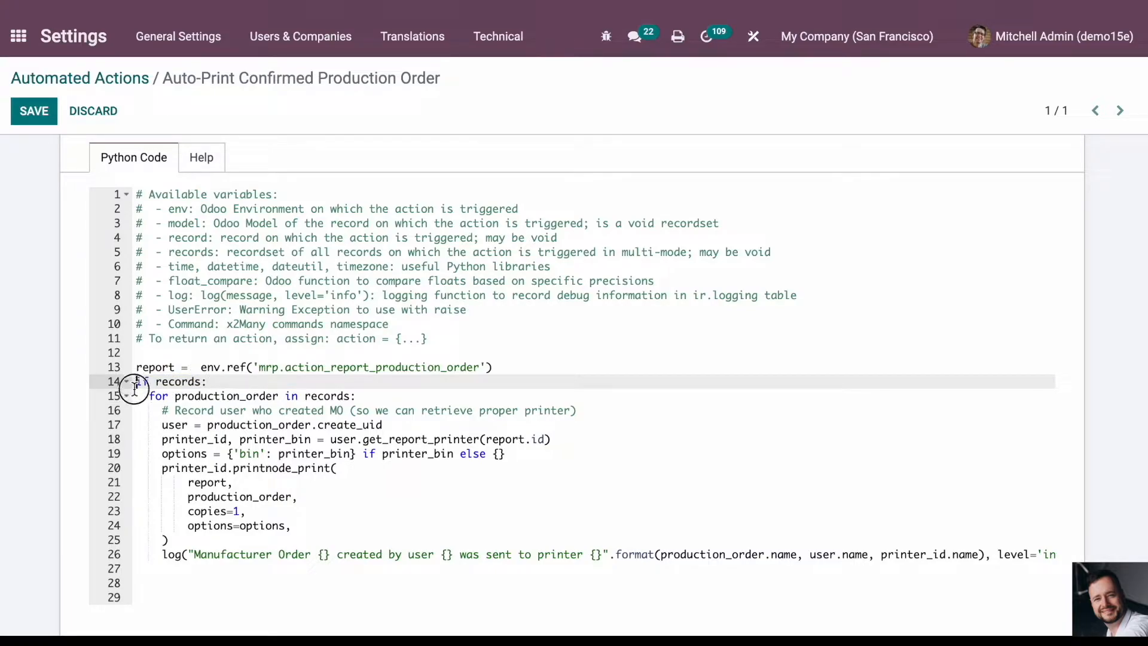
{"action": "left_click_drag", "start_coordinate": [135, 383], "coordinate": [135, 399]}
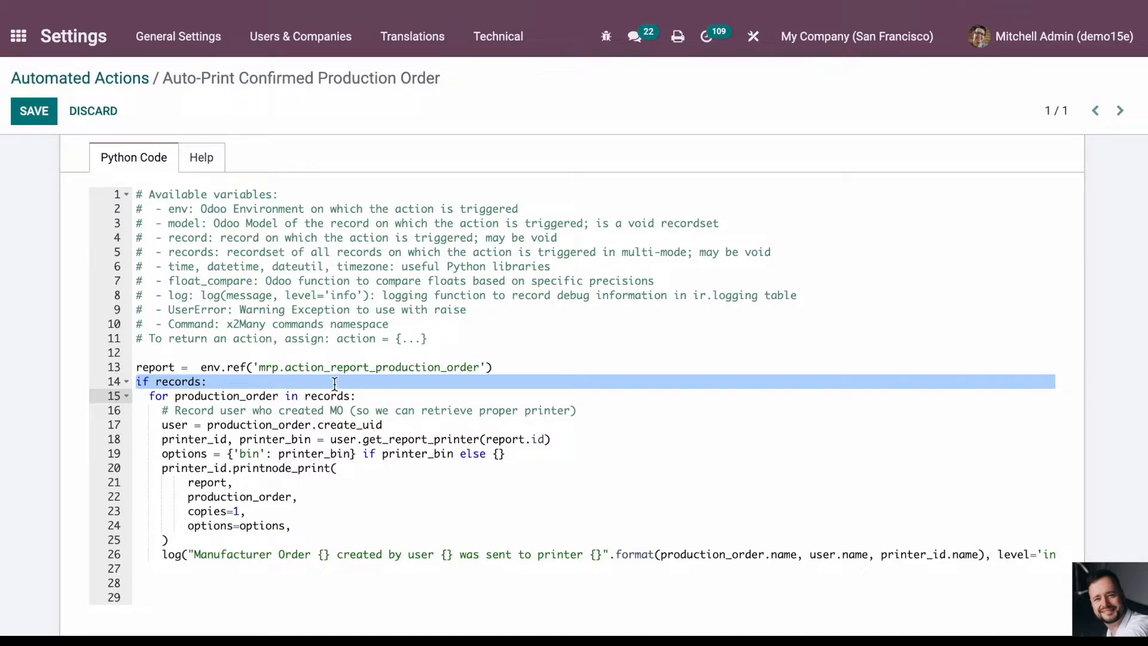
{"action": "left_click", "coordinate": [241, 412]}
{"action": "double_click", "coordinate": [206, 395]}
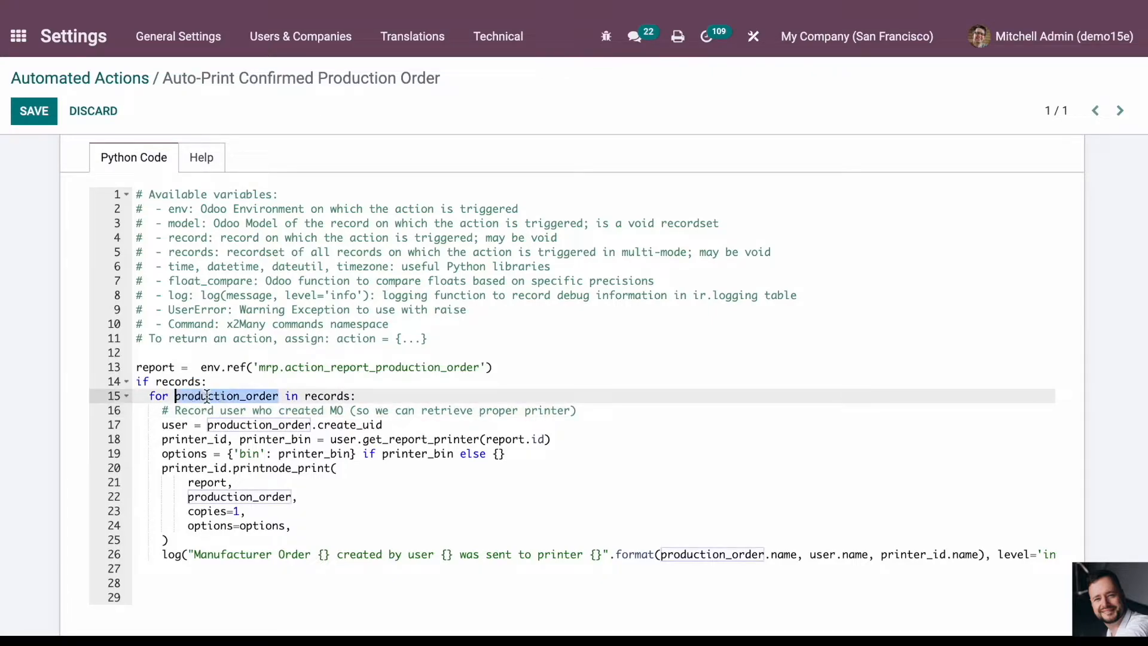
{"action": "double_click", "coordinate": [329, 396]}
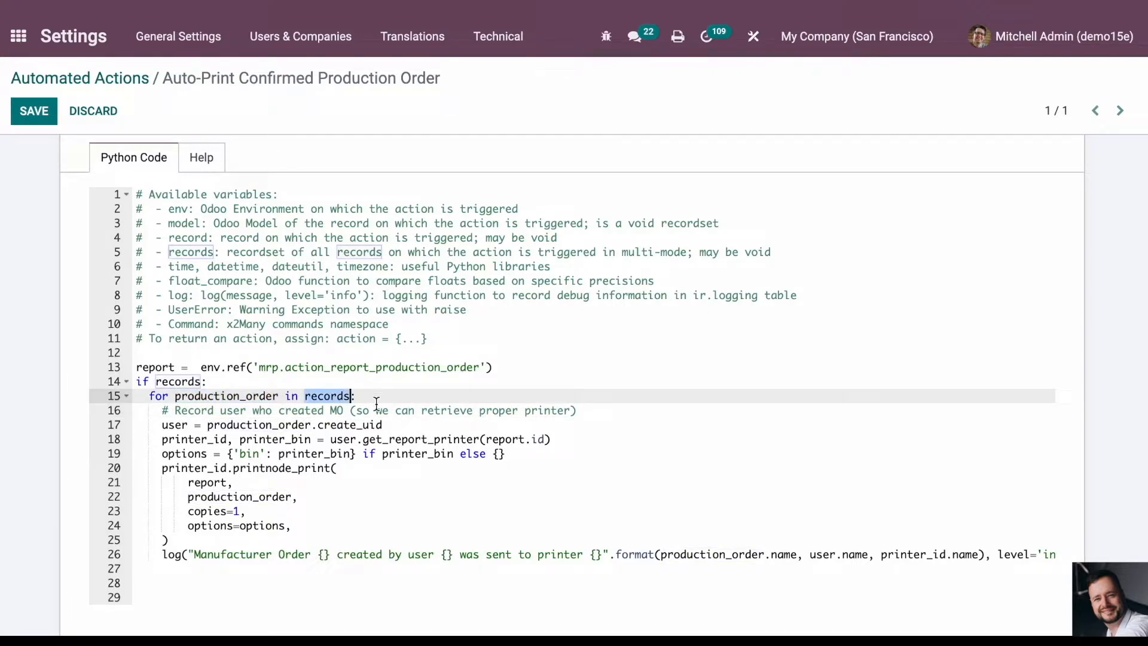
- Highlight the user assignment from production_order.create_uid and the get_report_printer line in the automated action's Python code
{"action": "double_click", "coordinate": [258, 425]}
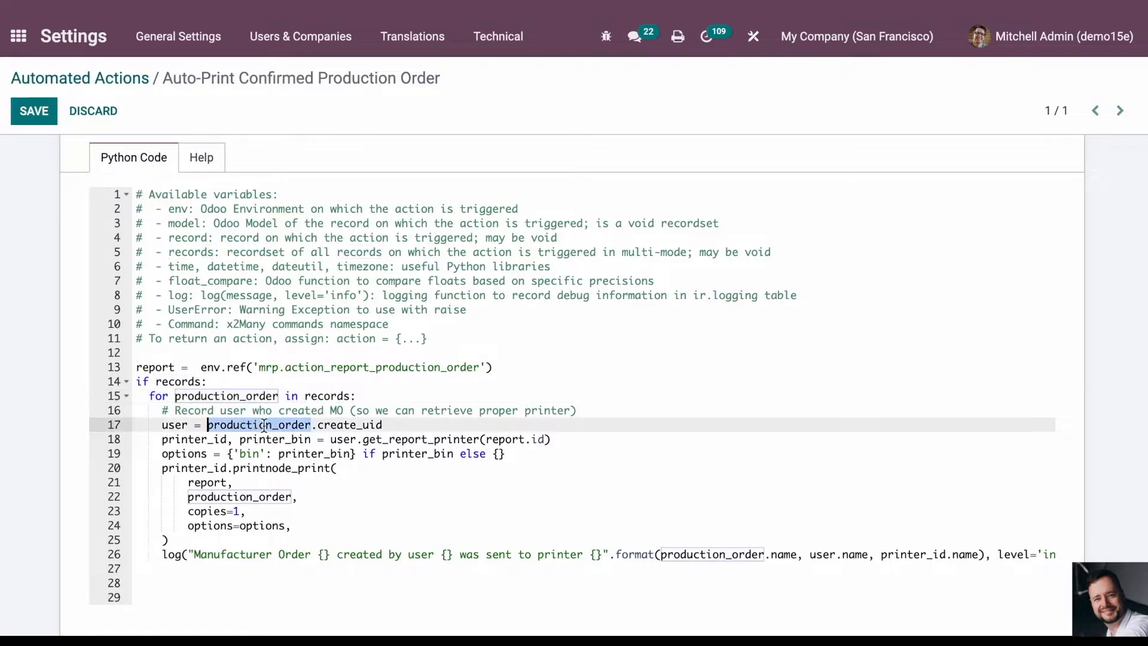
{"action": "left_click", "coordinate": [164, 411]}
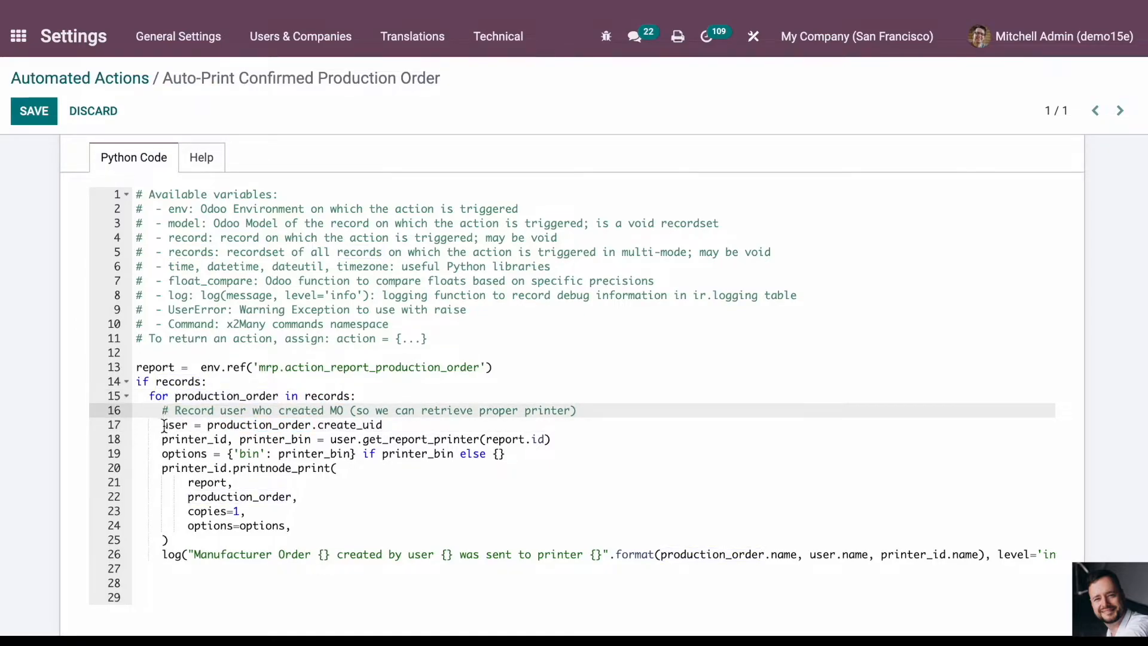
{"action": "double_click", "coordinate": [164, 425]}
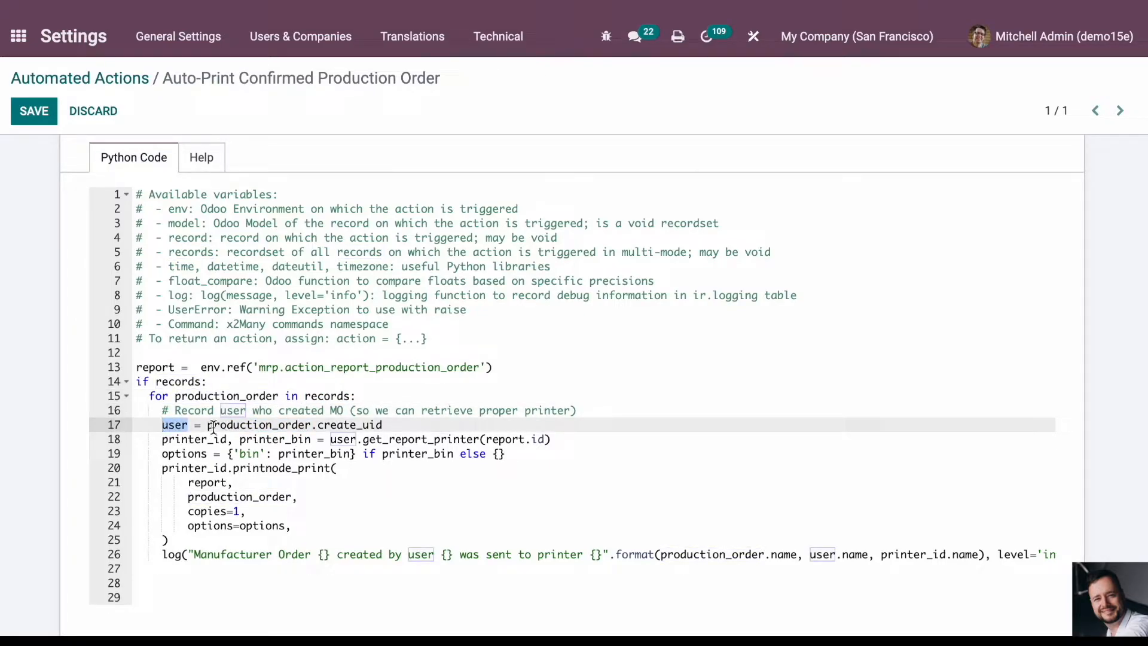
{"action": "double_click", "coordinate": [225, 426]}
{"action": "left_click", "coordinate": [408, 428]}
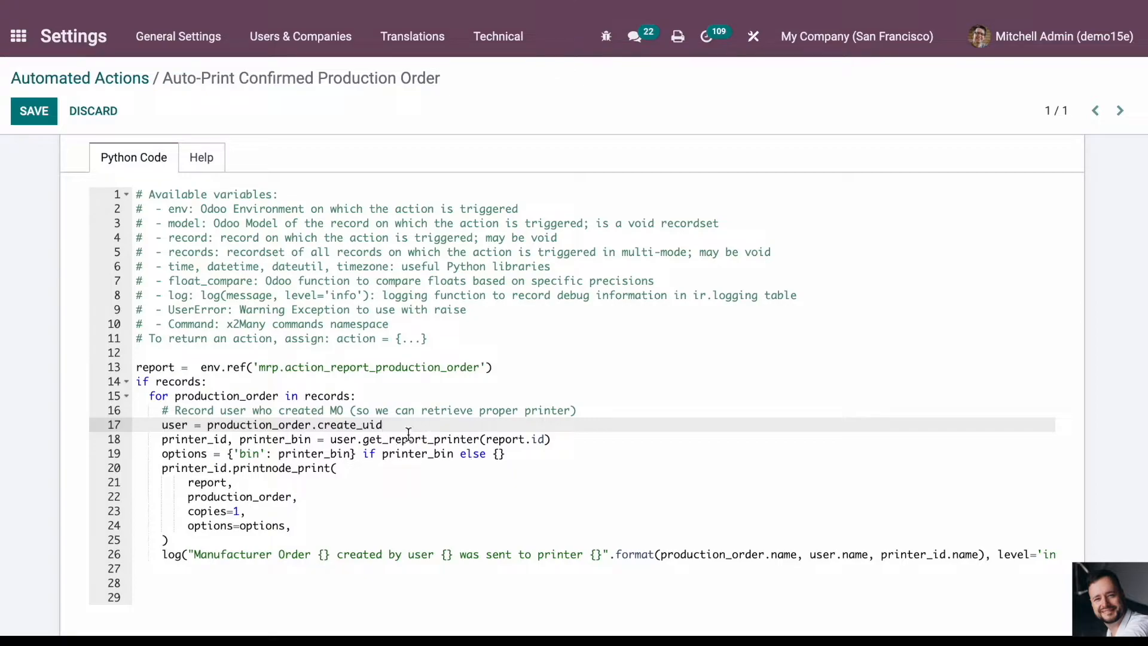
{"action": "left_click_drag", "start_coordinate": [162, 440], "coordinate": [574, 443]}
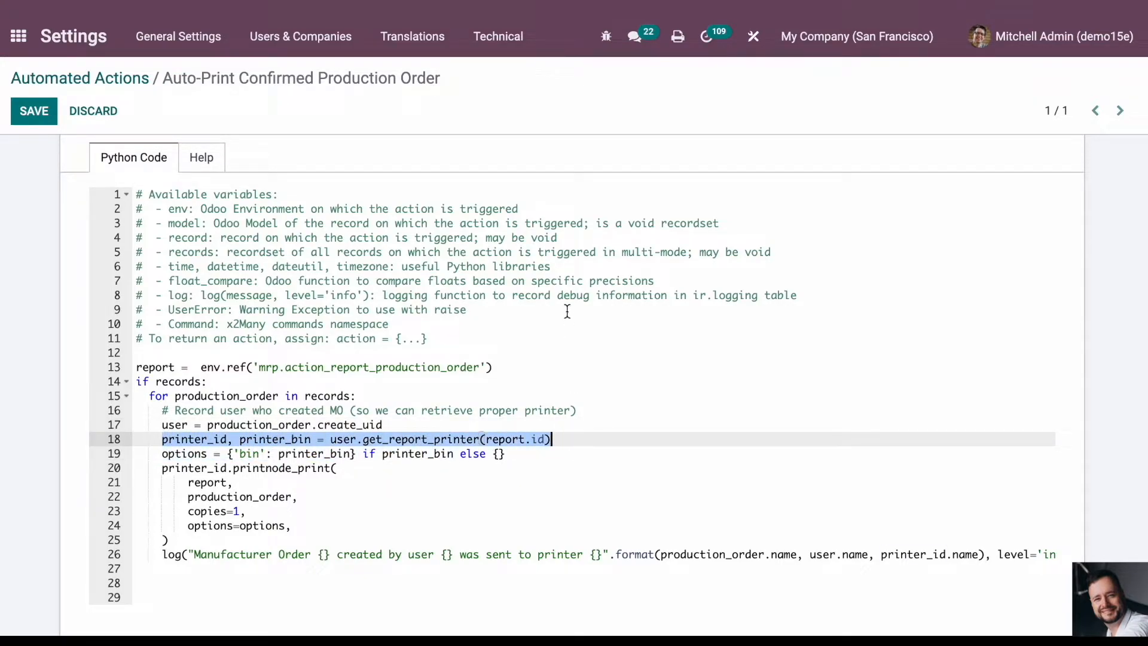
{"action": "double_click", "coordinate": [379, 443]}
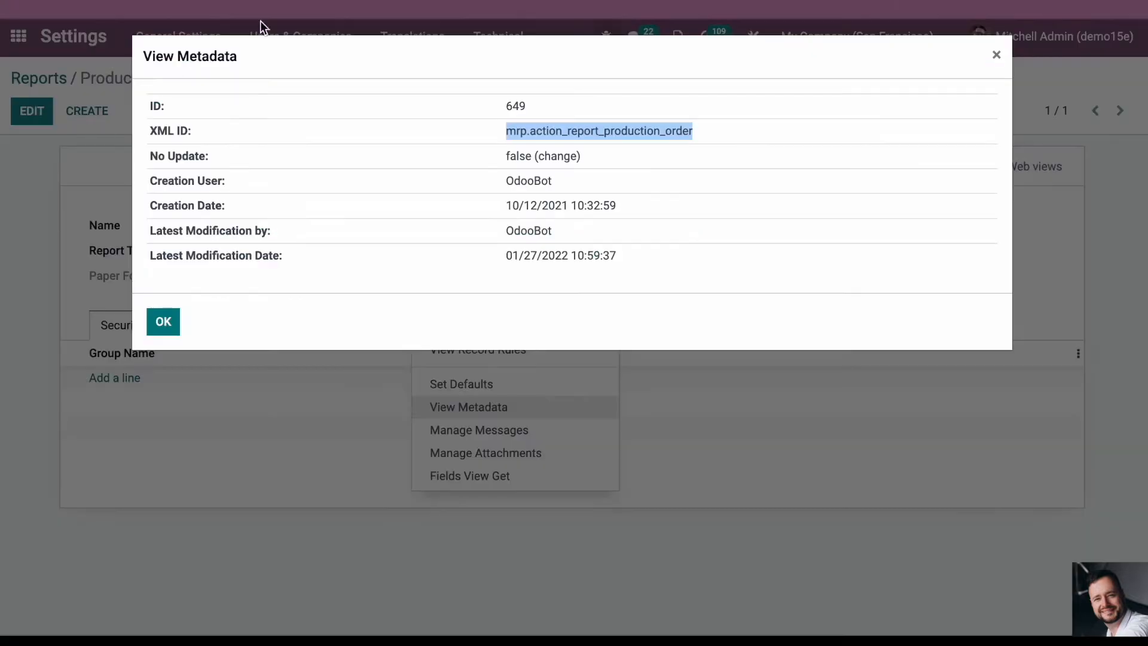
- Close the report metadata, open the Direct Print configuration settings and highlight the Default Printer label
{"action": "left_click", "coordinate": [996, 54]}
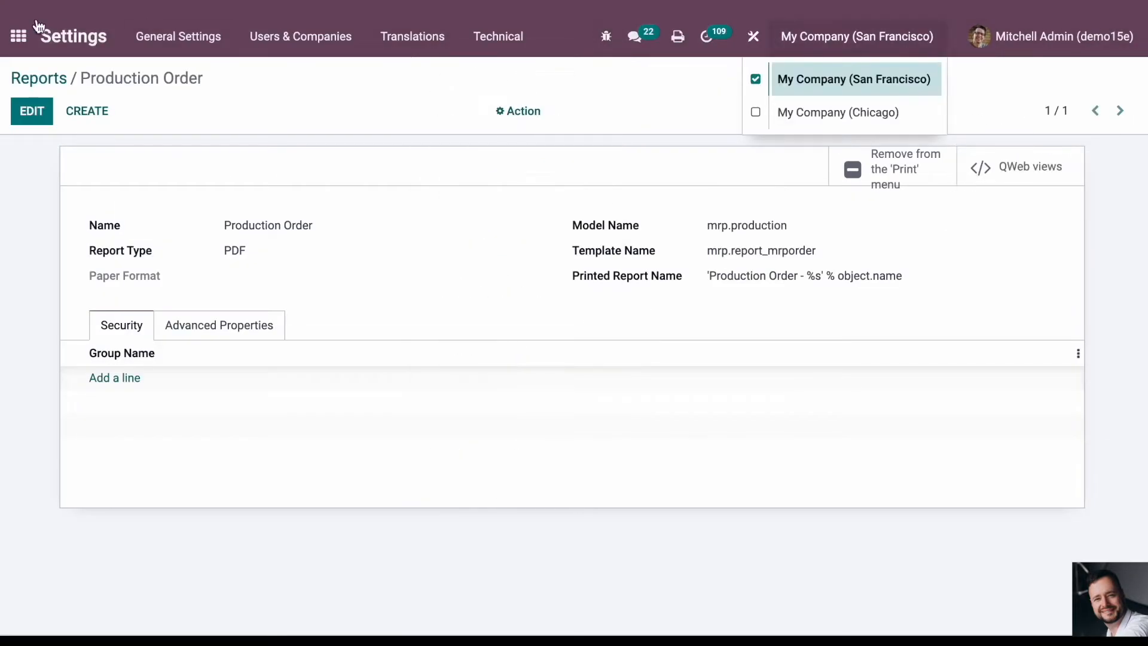
{"action": "left_click", "coordinate": [18, 46]}
{"action": "left_click", "coordinate": [248, 407]}
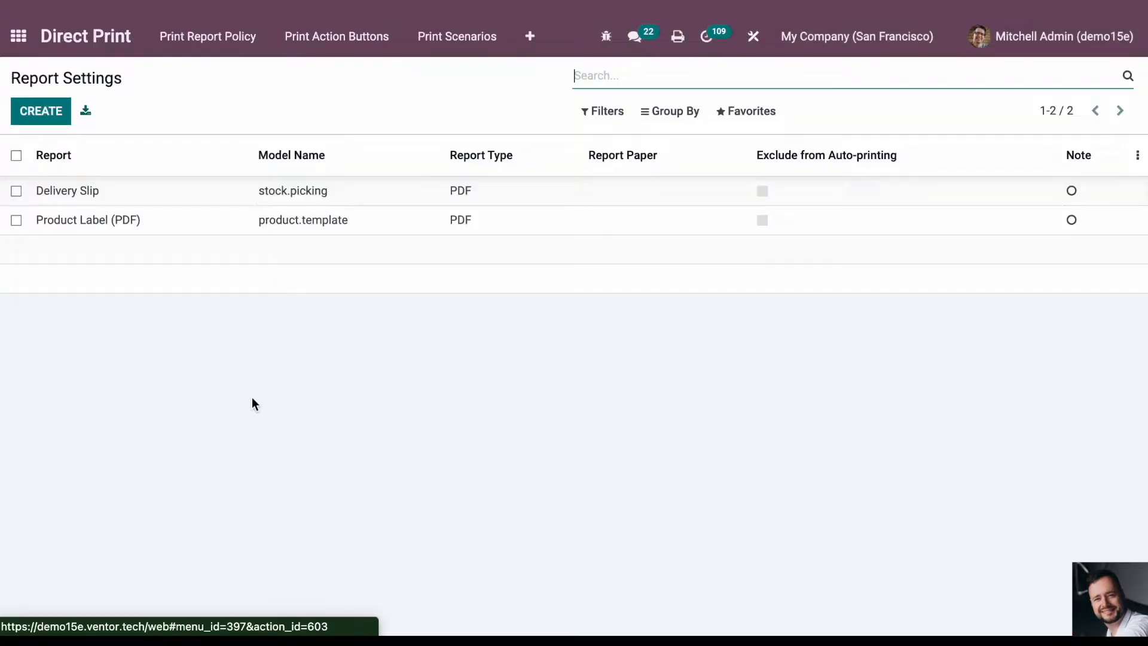
{"action": "left_click", "coordinate": [529, 37]}
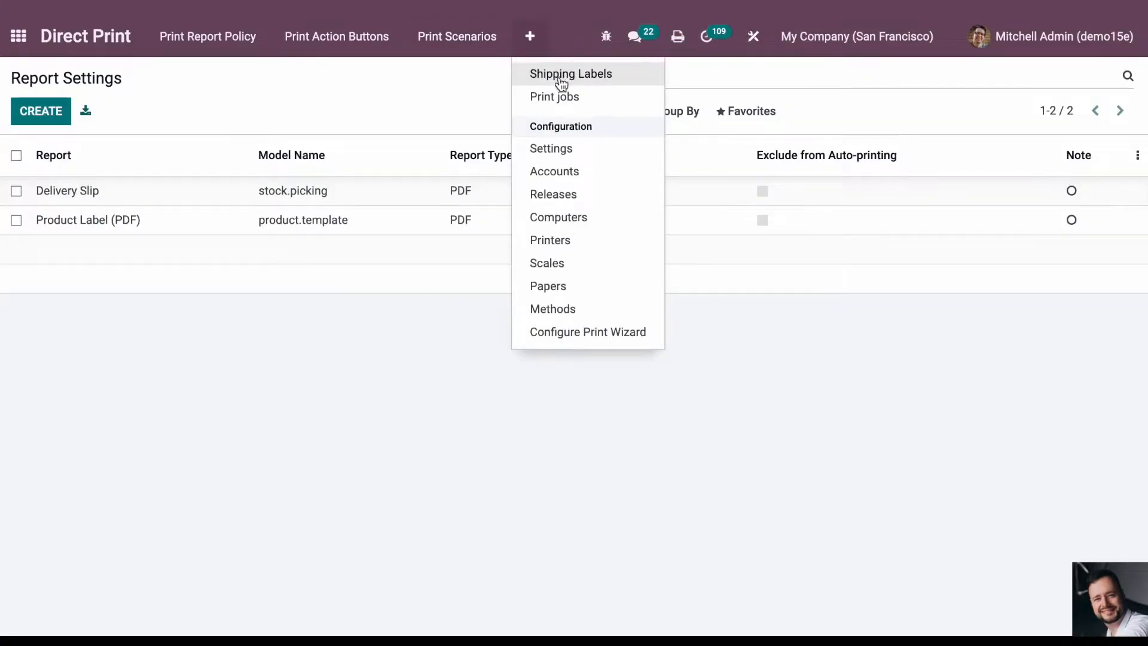
{"action": "left_click", "coordinate": [557, 144]}
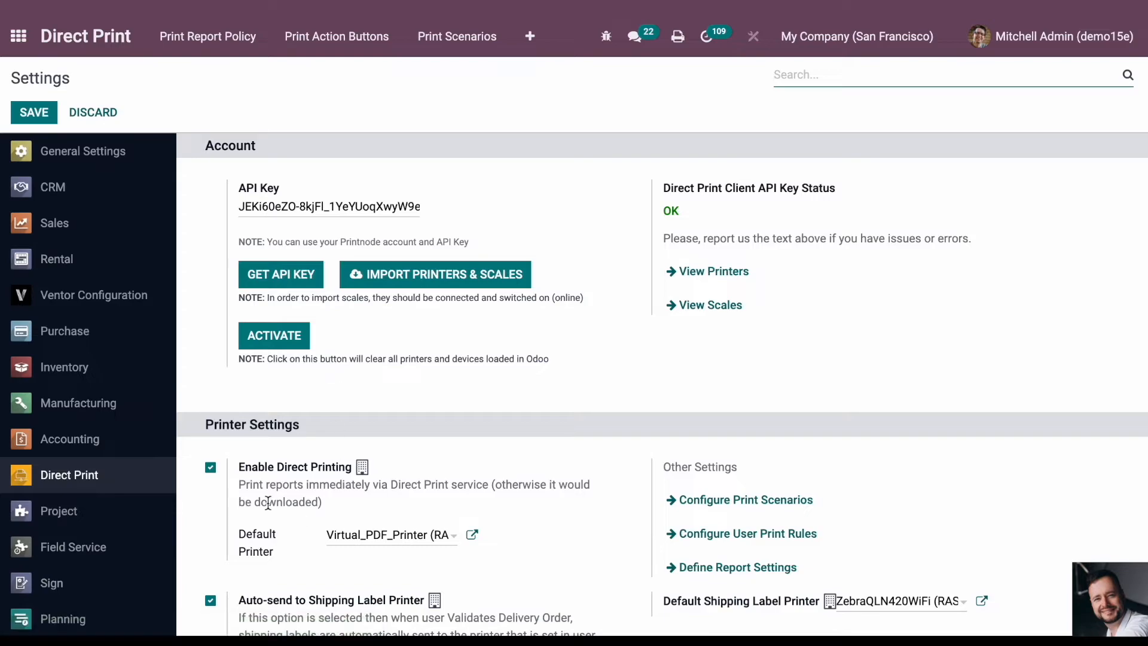
{"action": "triple_click", "coordinate": [248, 542]}
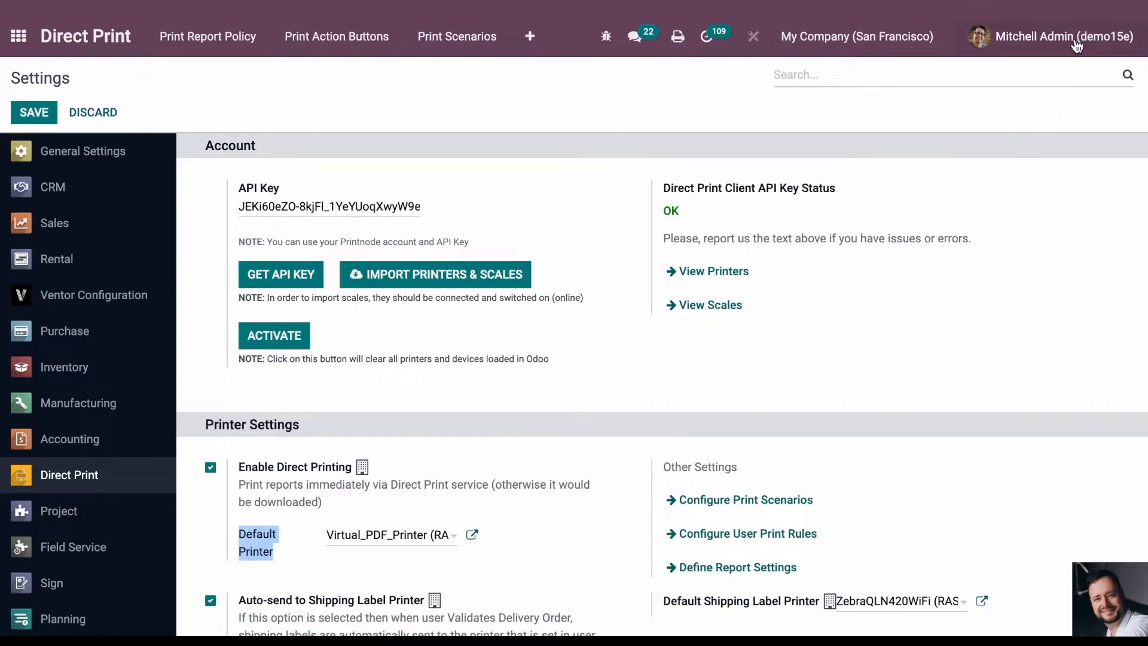
- Open the logged-in user's own profile preferences and highlight the Default Printer label under Printers
{"action": "left_click", "coordinate": [1075, 45]}
{"action": "left_click", "coordinate": [993, 157]}
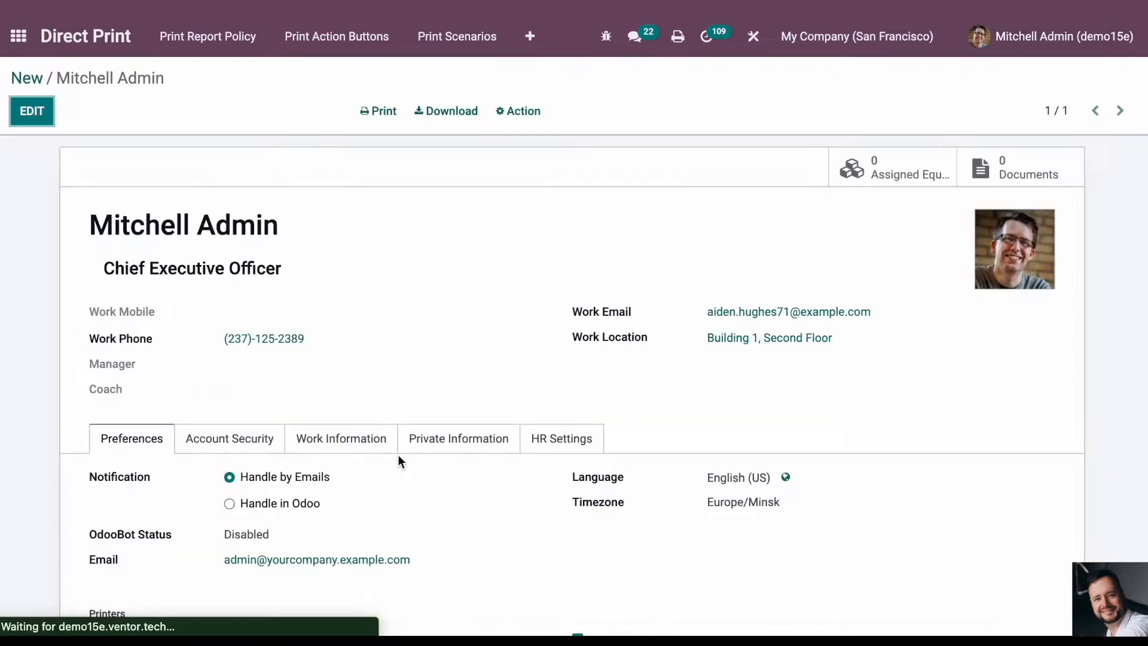
{"action": "scroll", "coordinate": [555, 466], "scroll_direction": "down", "scroll_amount": 4}
{"action": "triple_click", "coordinate": [141, 422]}
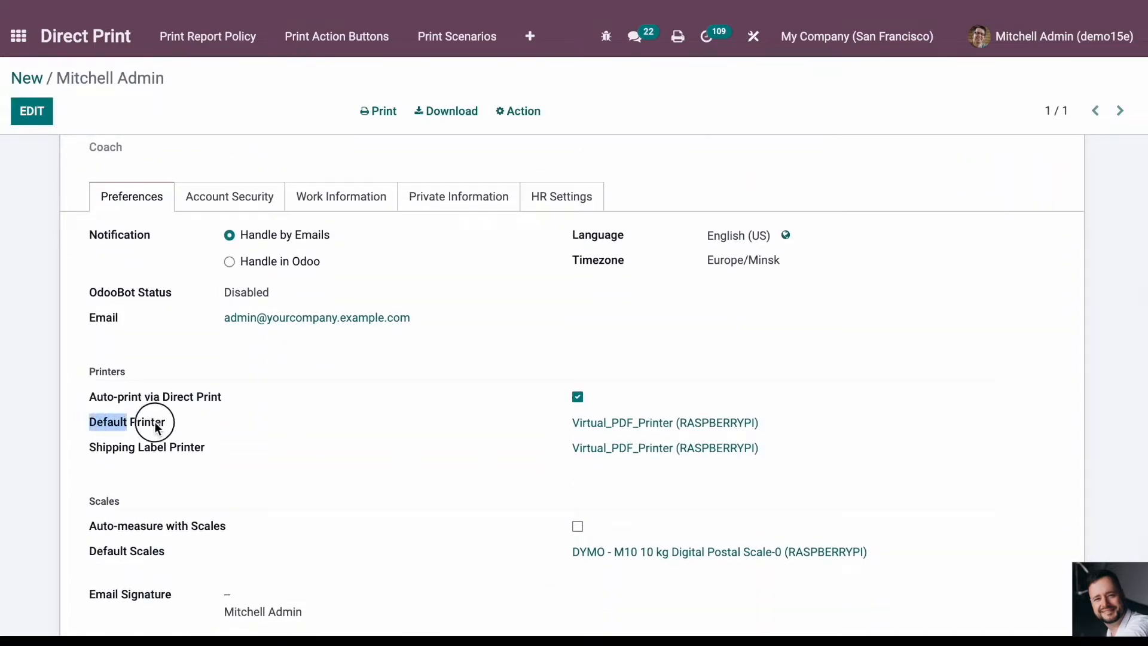
- Open the print User Rules and start a blank rule to examine its user, printer and report fields
{"action": "left_click", "coordinate": [234, 38]}
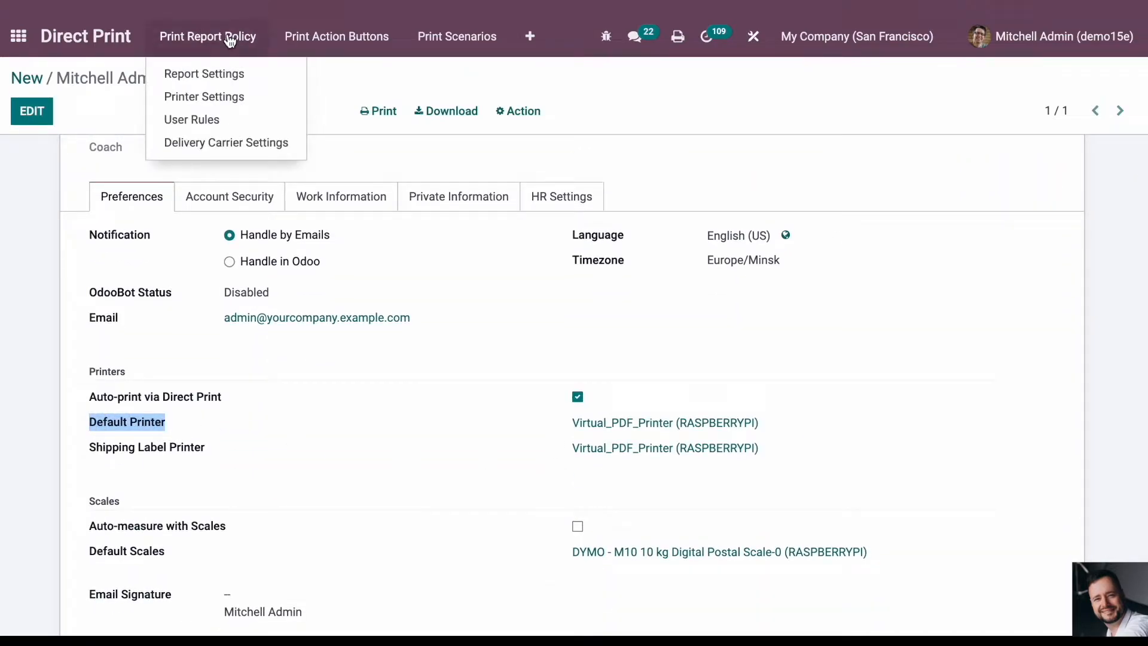
{"action": "left_click", "coordinate": [216, 120]}
{"action": "left_click", "coordinate": [42, 112]}
{"action": "left_click", "coordinate": [99, 193]}
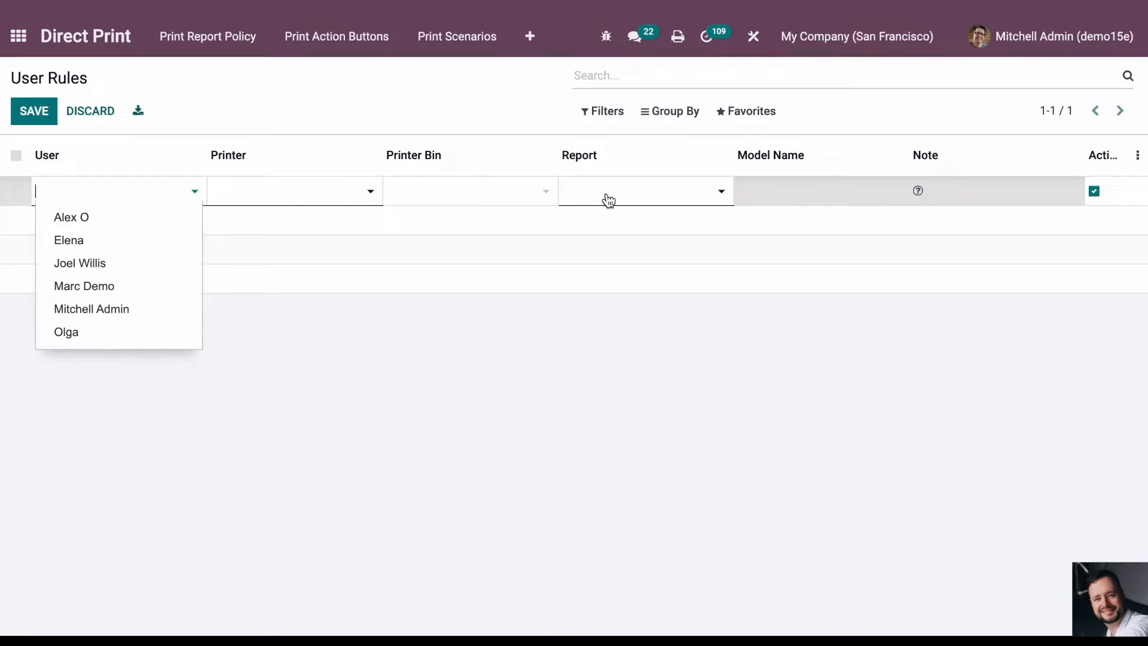
{"action": "left_click", "coordinate": [478, 85]}
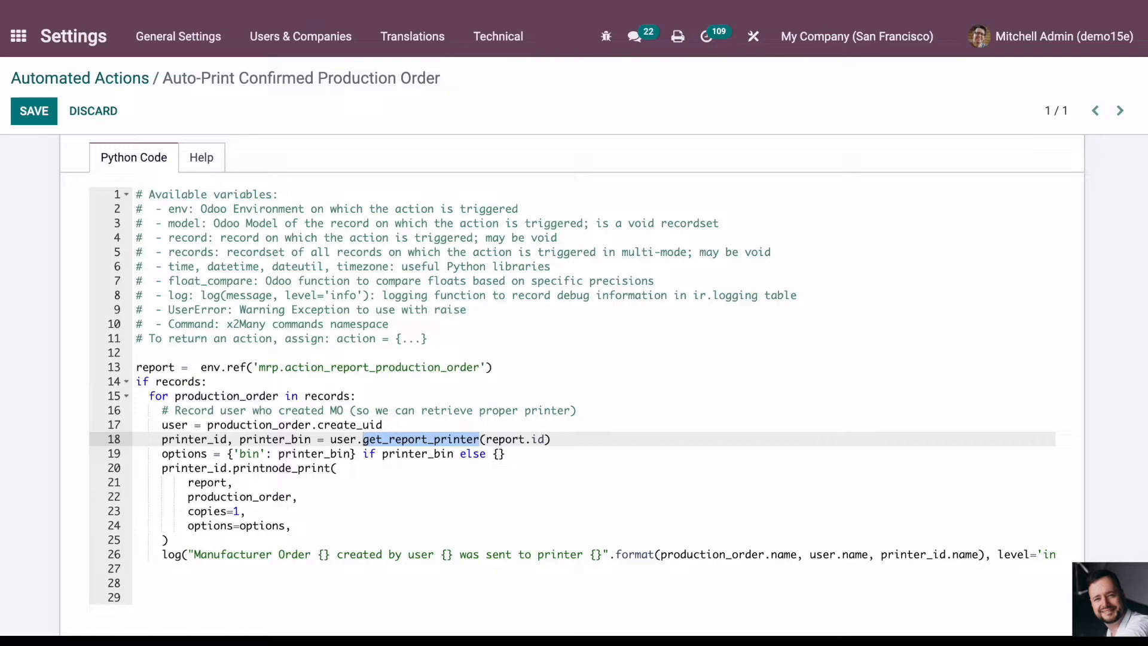
- Return to the automated action's code and highlight the options line and the whole printnode_print call
{"action": "left_click", "coordinate": [464, 468]}
{"action": "left_click", "coordinate": [573, 450]}
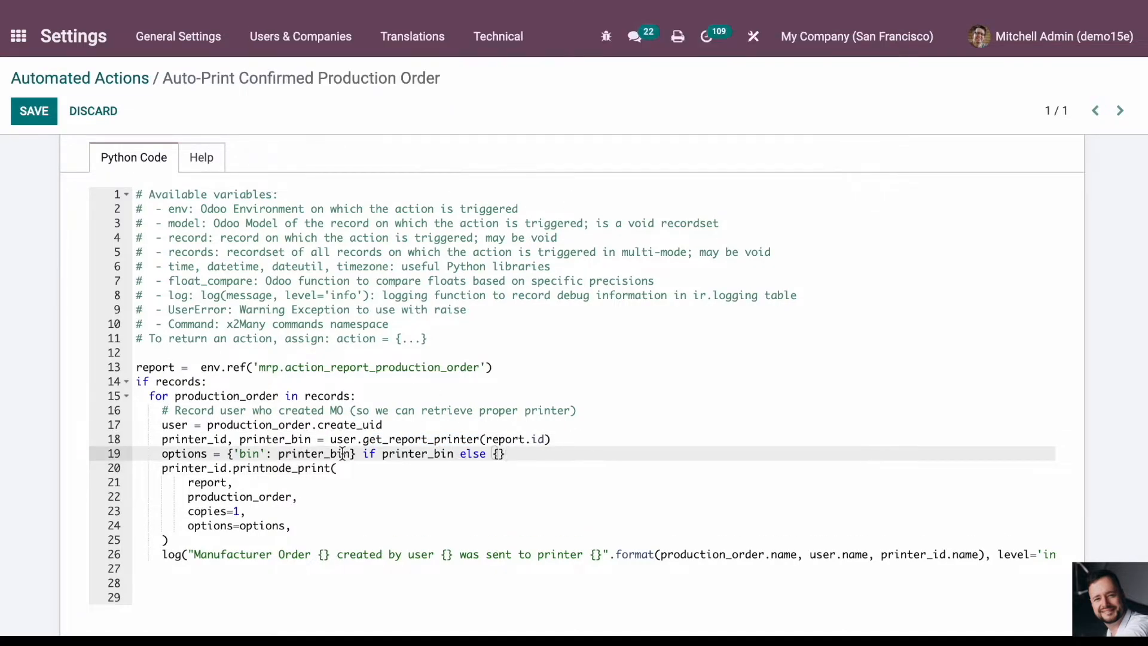
{"action": "left_click_drag", "start_coordinate": [161, 454], "coordinate": [384, 468]}
{"action": "left_click", "coordinate": [385, 496]}
{"action": "left_click_drag", "start_coordinate": [160, 468], "coordinate": [245, 540]}
{"action": "left_click", "coordinate": [295, 483]}
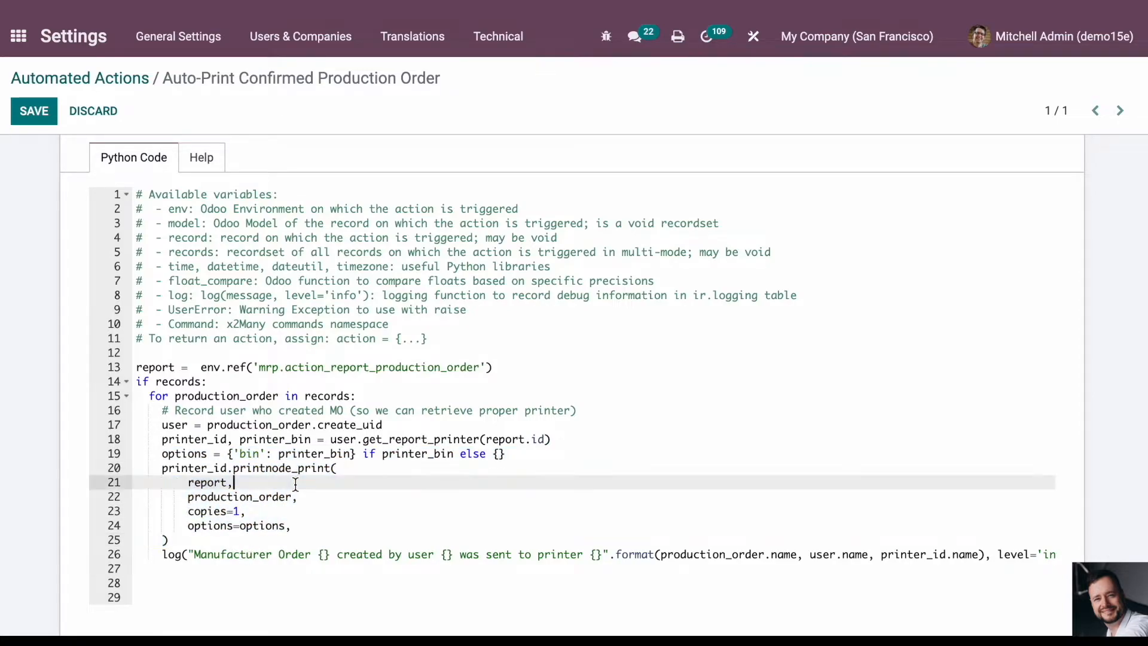
- Highlight the report, production_order, copies and options arguments of the print call, plus printer_bin in the options line
{"action": "double_click", "coordinate": [202, 482]}
{"action": "double_click", "coordinate": [267, 497]}
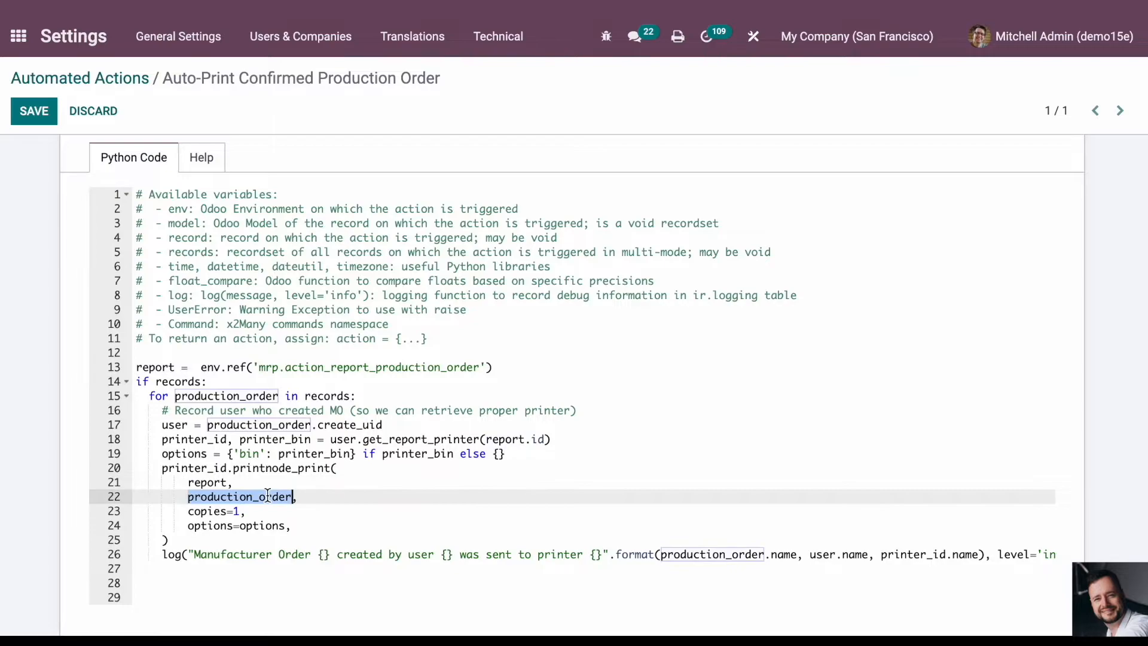
{"action": "double_click", "coordinate": [194, 509]}
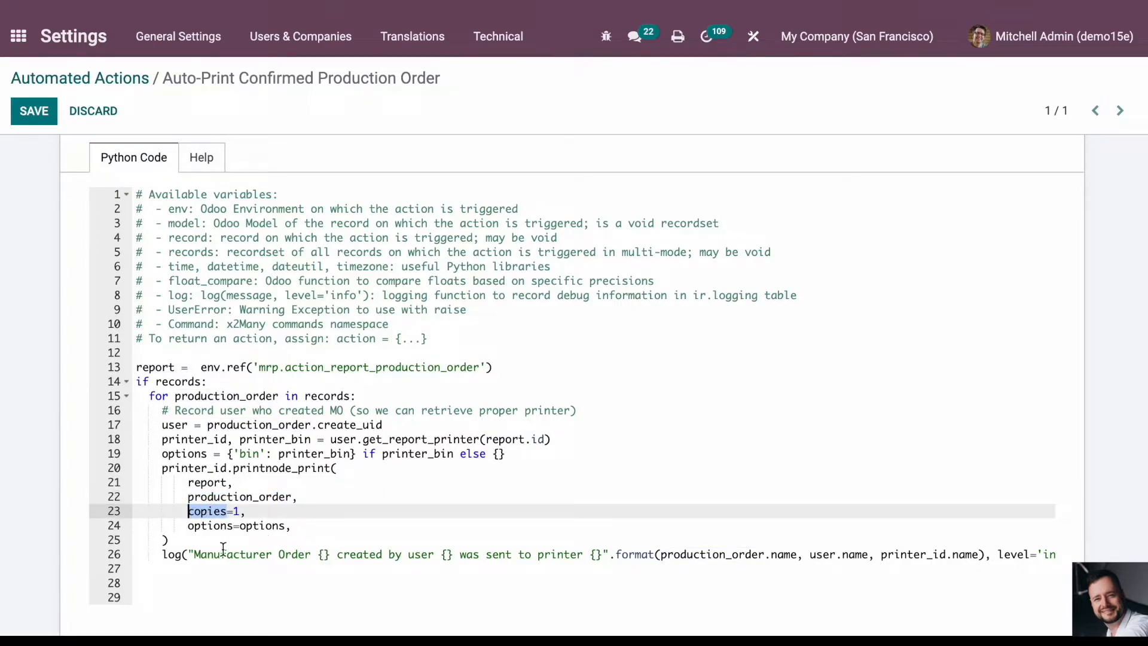
{"action": "double_click", "coordinate": [257, 525]}
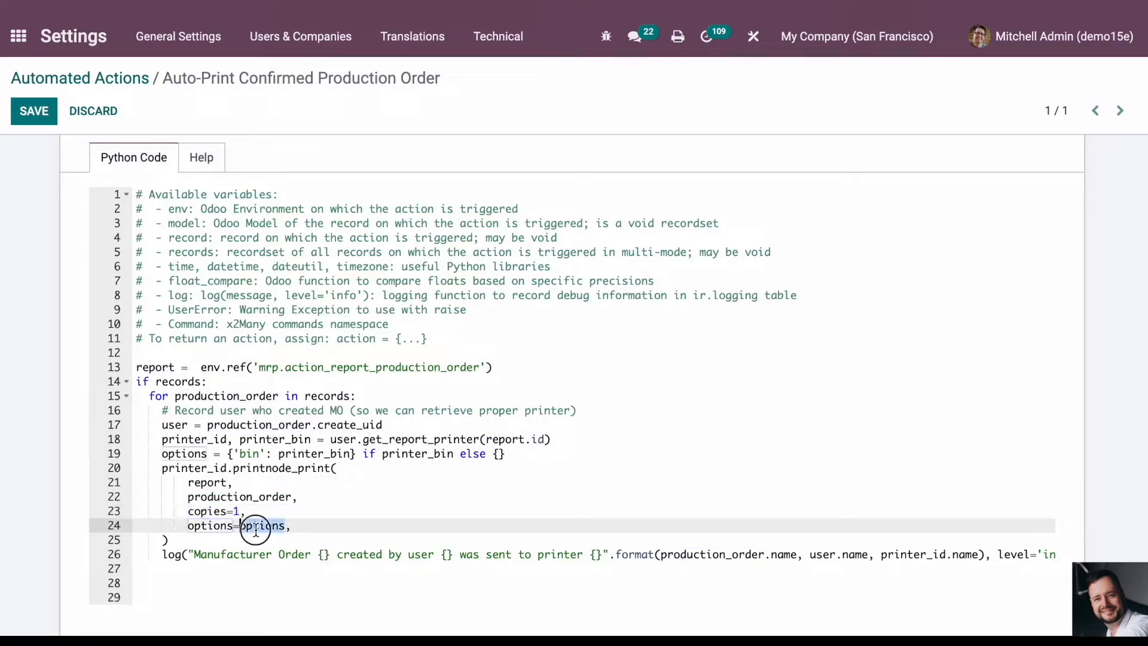
{"action": "double_click", "coordinate": [439, 453]}
{"action": "double_click", "coordinate": [293, 456]}
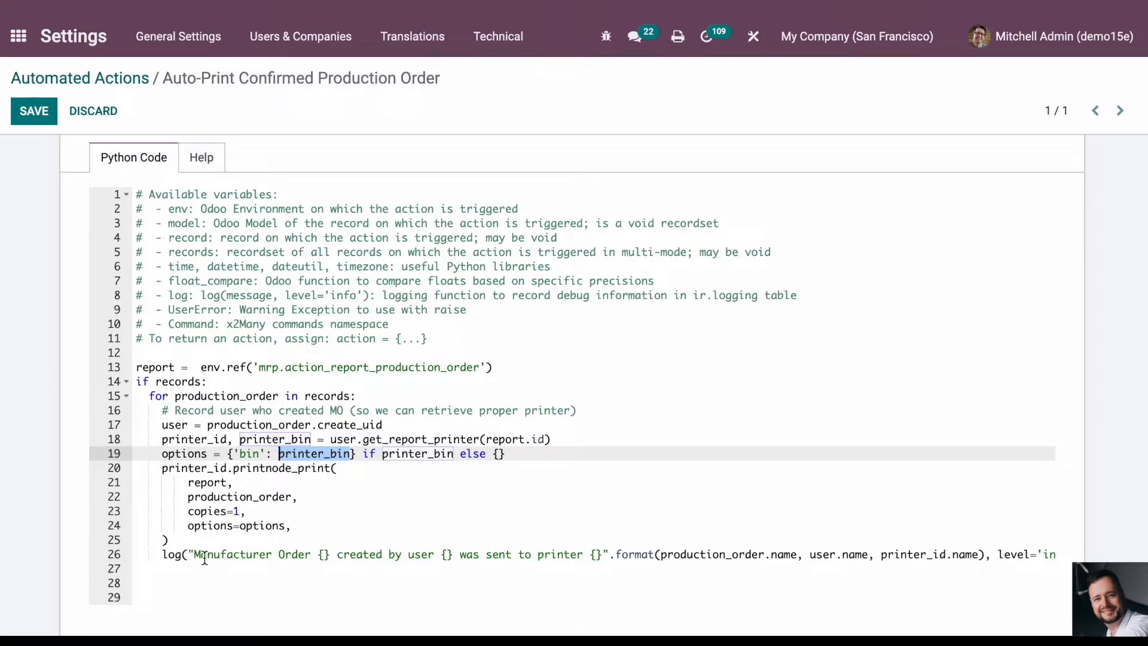
- Highlight the log statement on line 26 and save the Auto-Print Confirmed Production Order action
{"action": "left_click_drag", "start_coordinate": [163, 554], "coordinate": [1040, 561]}
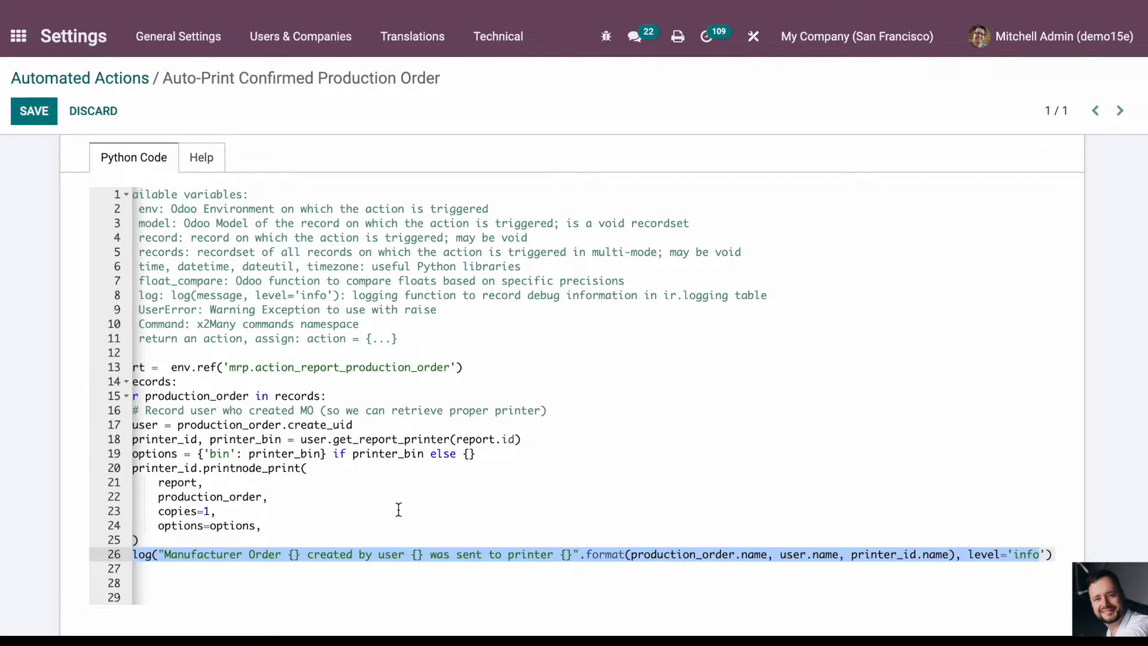
{"action": "left_click", "coordinate": [31, 108]}
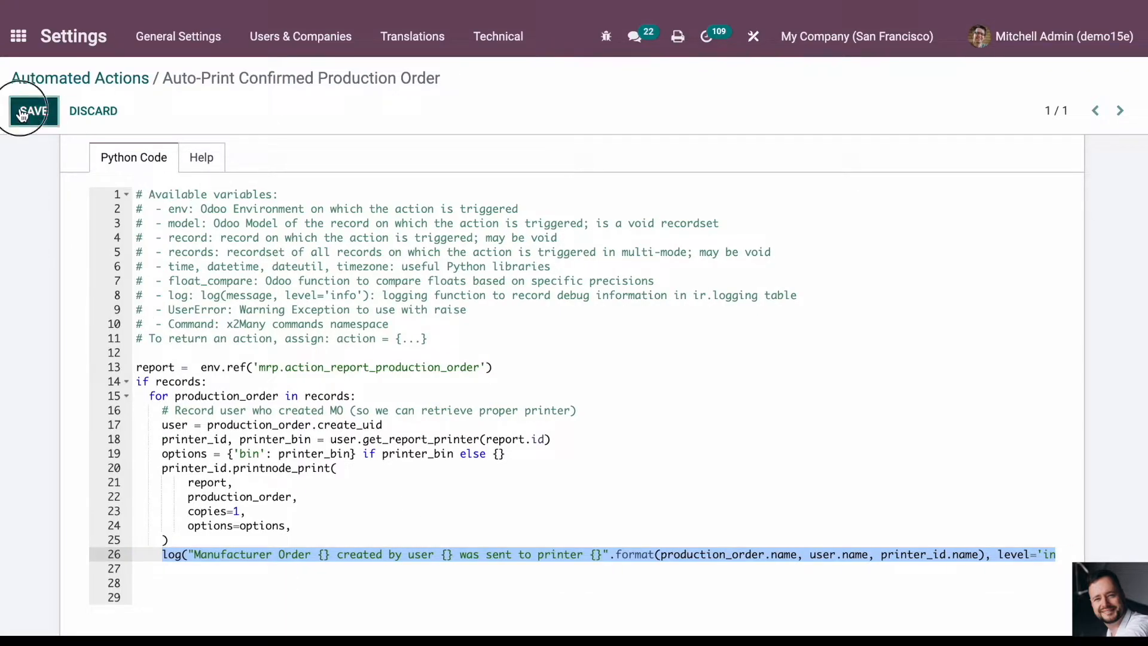
{"action": "scroll", "coordinate": [323, 327], "scroll_direction": "up", "scroll_amount": 6}
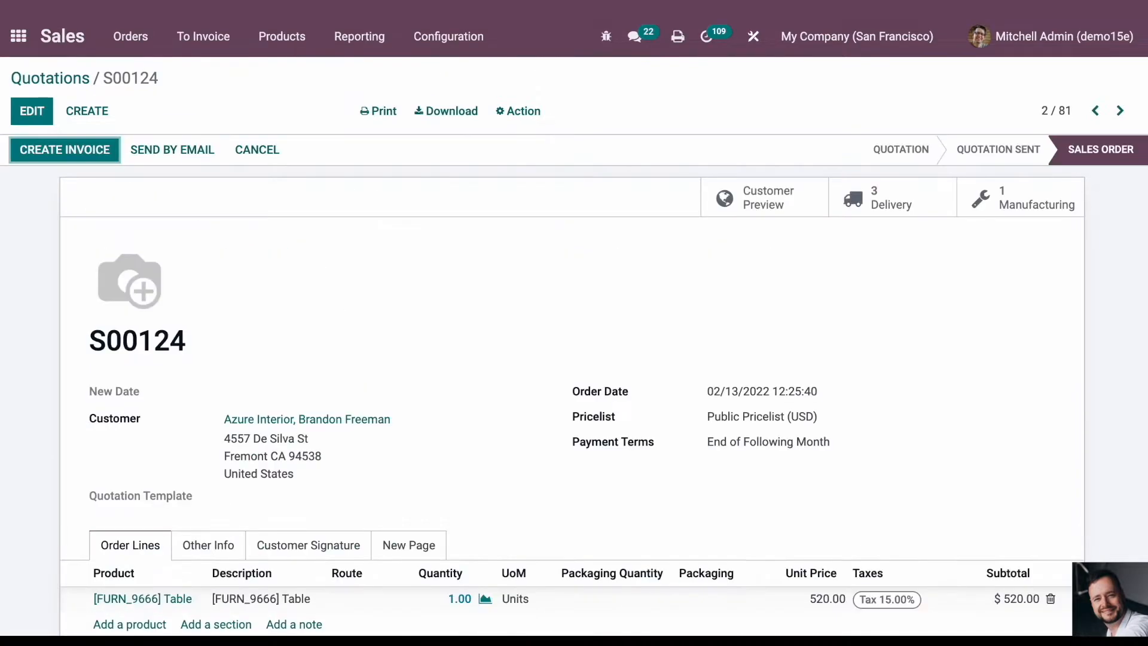
- Open the Manufacturing app, check the manufacturing order linked to sales order S00124, and cancel that sales order
{"action": "scroll", "coordinate": [508, 356], "scroll_direction": "down", "scroll_amount": 2}
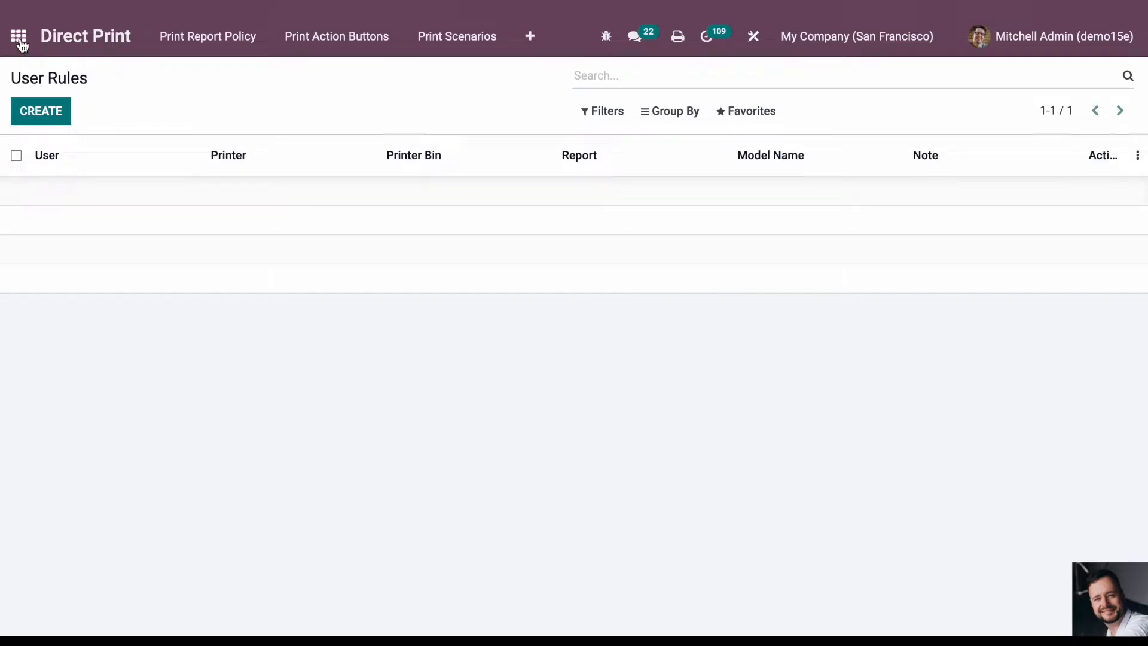
{"action": "left_click", "coordinate": [18, 36]}
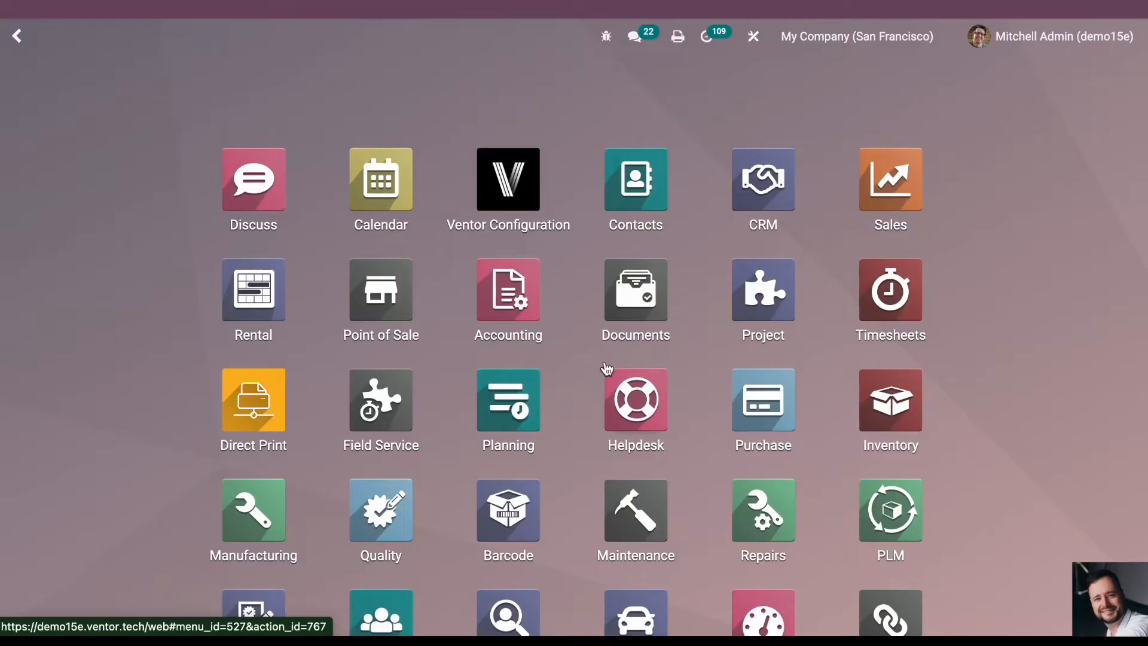
{"action": "left_click", "coordinate": [257, 513]}
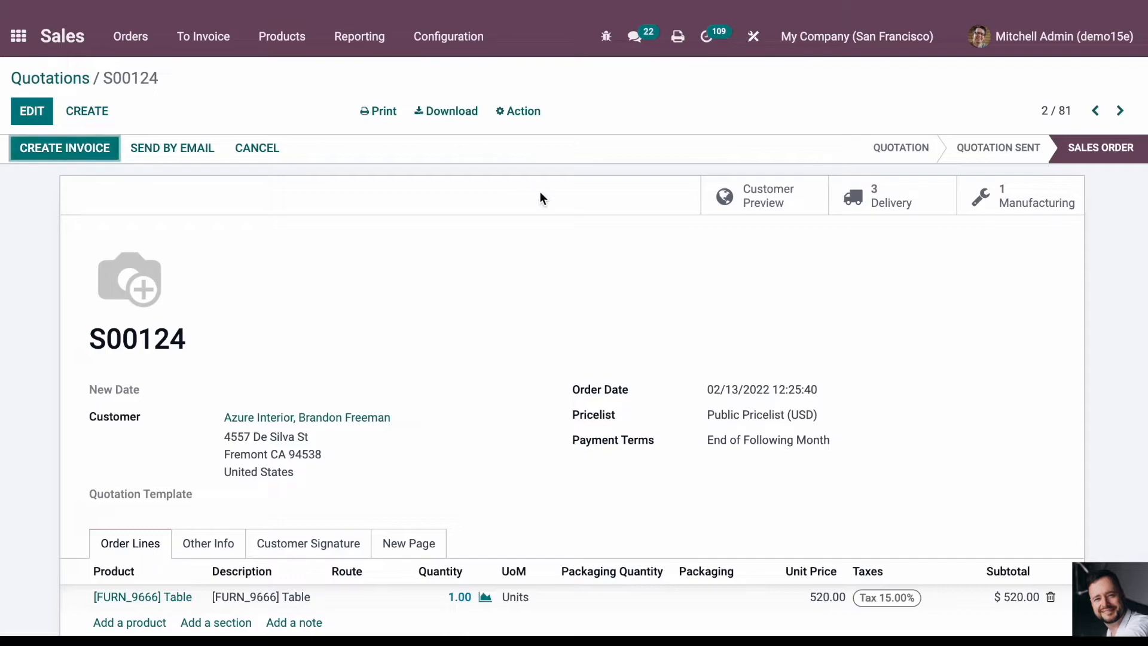
{"action": "left_click", "coordinate": [994, 198]}
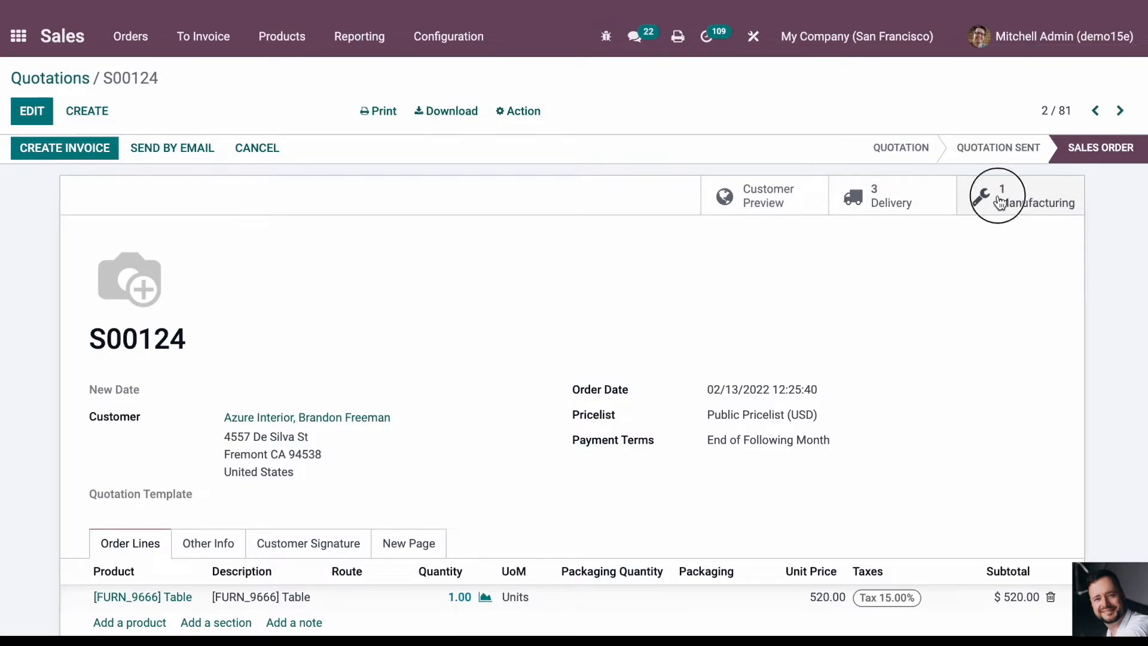
{"action": "left_click", "coordinate": [139, 78]}
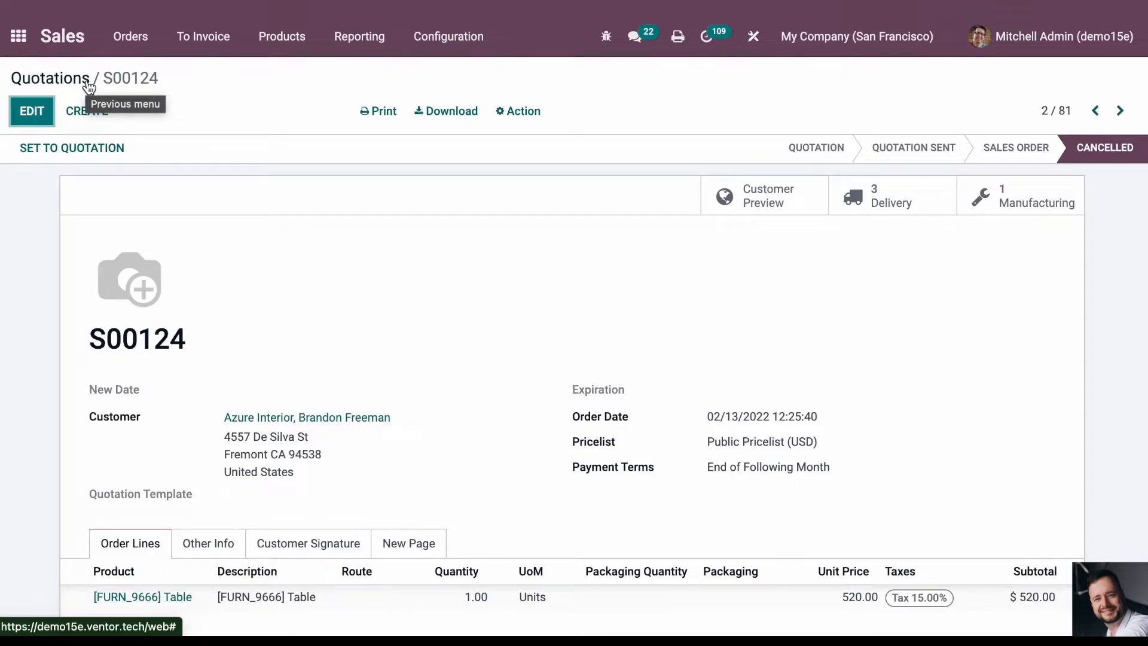
- Return to the Quotations list, open the topmost quotation and duplicate it
{"action": "left_click", "coordinate": [87, 83]}
{"action": "left_click", "coordinate": [277, 193]}
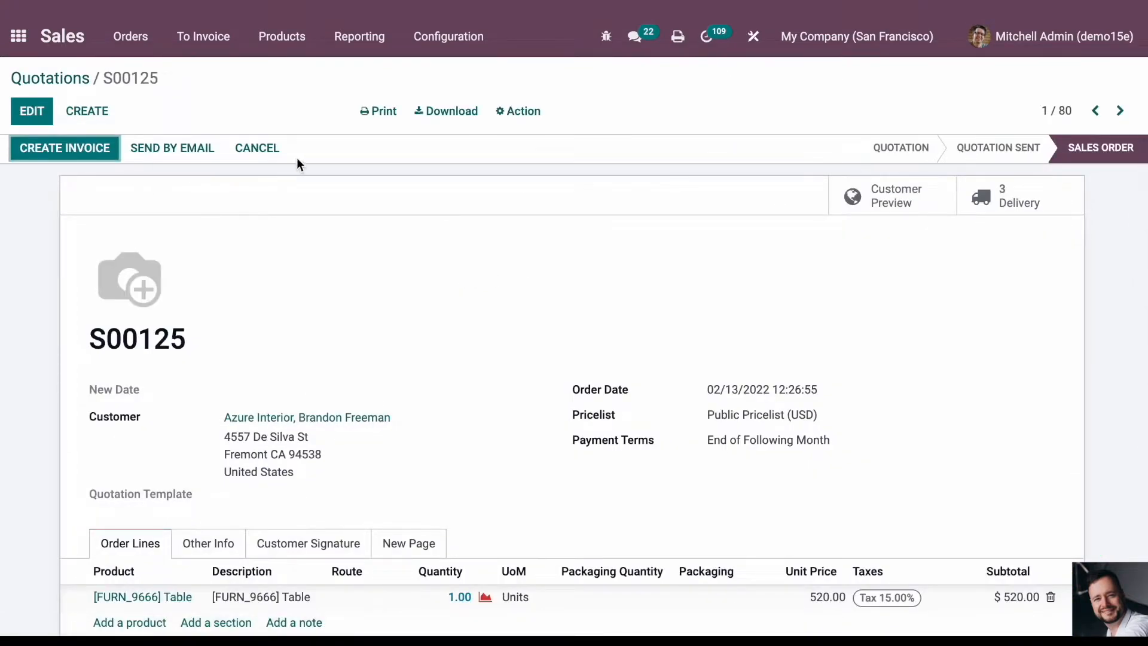
{"action": "left_click", "coordinate": [258, 148]}
{"action": "left_click", "coordinate": [520, 111]}
{"action": "left_click", "coordinate": [539, 149]}
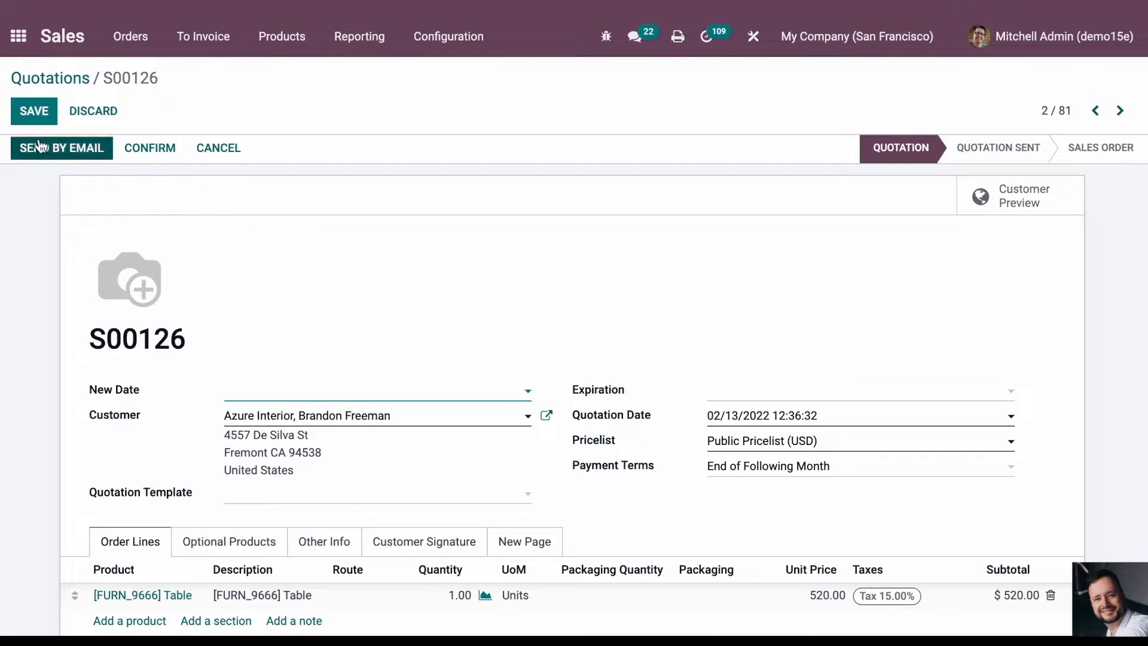
- Save the duplicated quotation and confirm it as a sales order
{"action": "left_click", "coordinate": [37, 115]}
{"action": "left_click", "coordinate": [165, 151]}
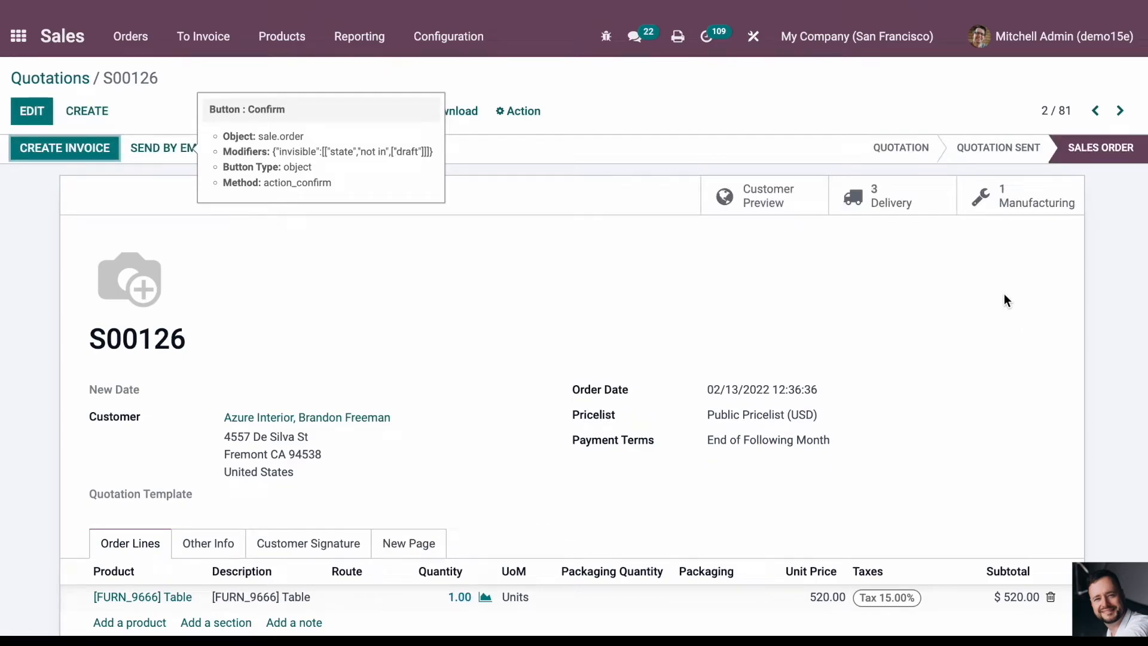
{"action": "scroll", "coordinate": [629, 282], "scroll_direction": "down", "scroll_amount": 2}
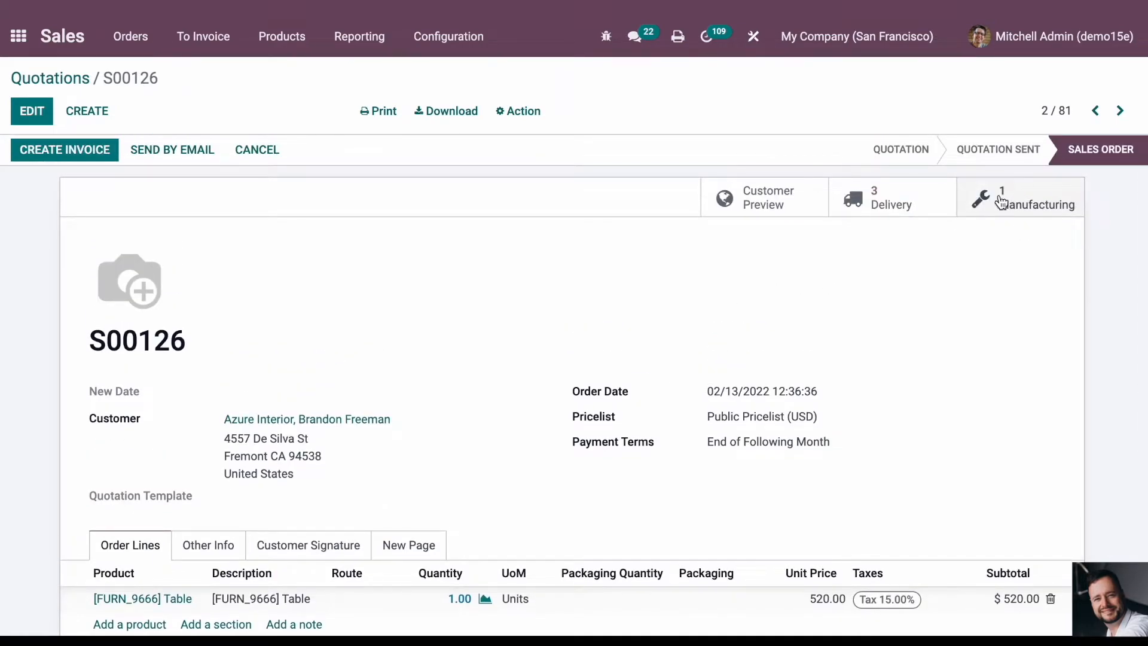
- Open the manufacturing order linked to the confirmed sales order and review its components
{"action": "left_click", "coordinate": [970, 209]}
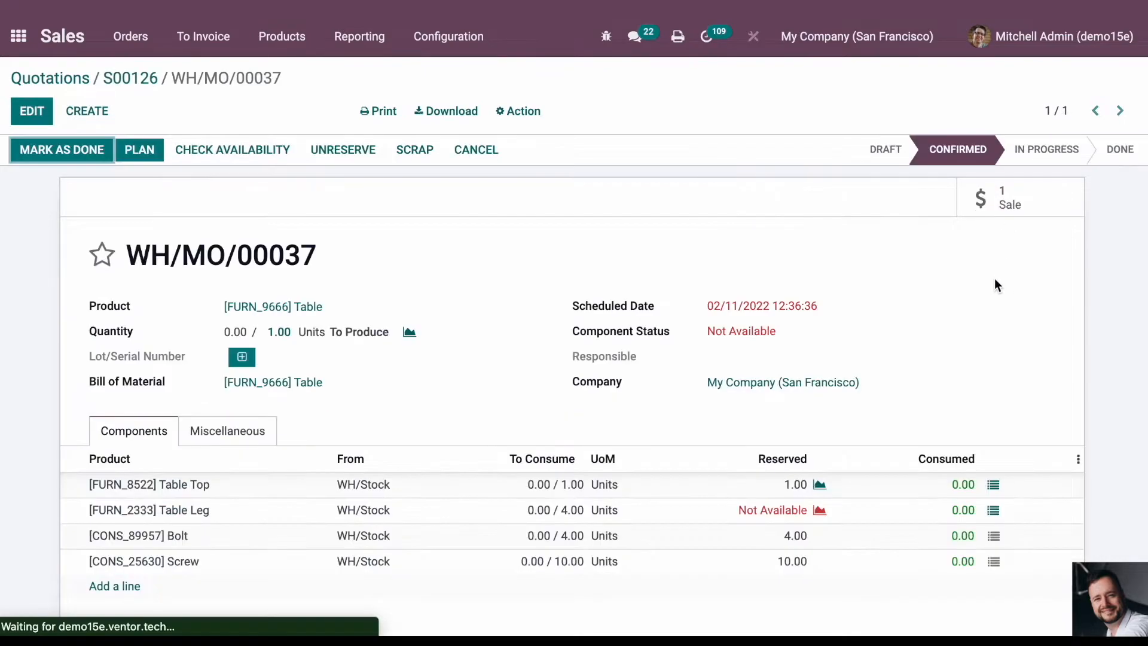
{"action": "scroll", "coordinate": [485, 321], "scroll_direction": "down", "scroll_amount": 1}
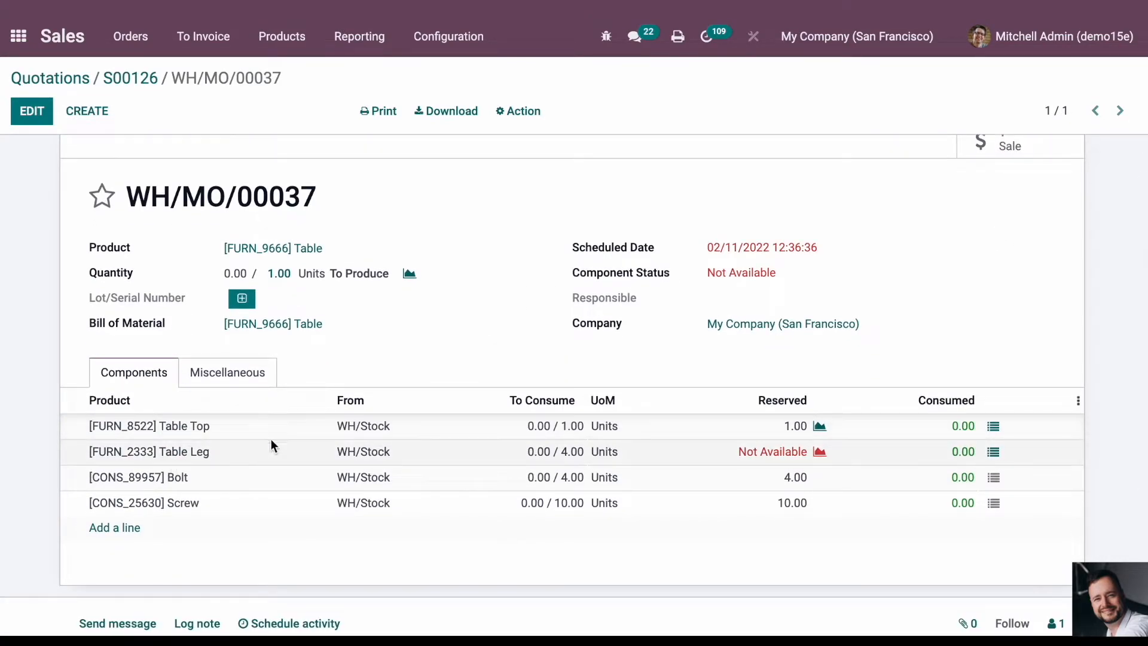
{"action": "scroll", "coordinate": [612, 335], "scroll_direction": "up", "scroll_amount": 1}
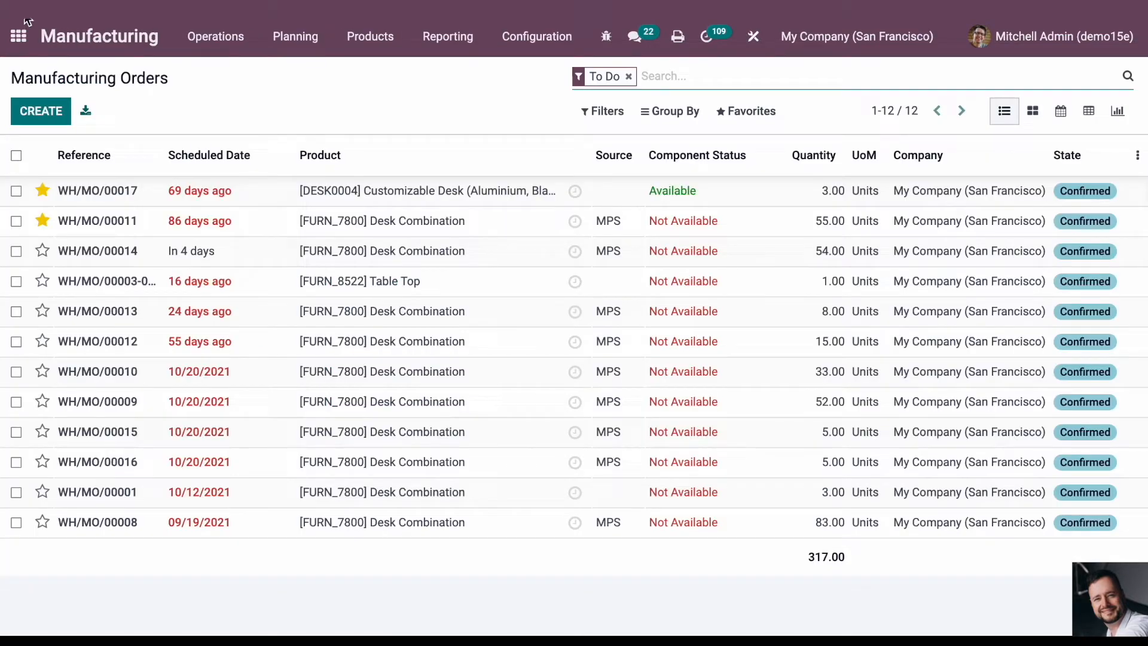
- Open the log entry in Logging and highlight the manufacturing order, user and printer named in its message
{"action": "left_click", "coordinate": [18, 35]}
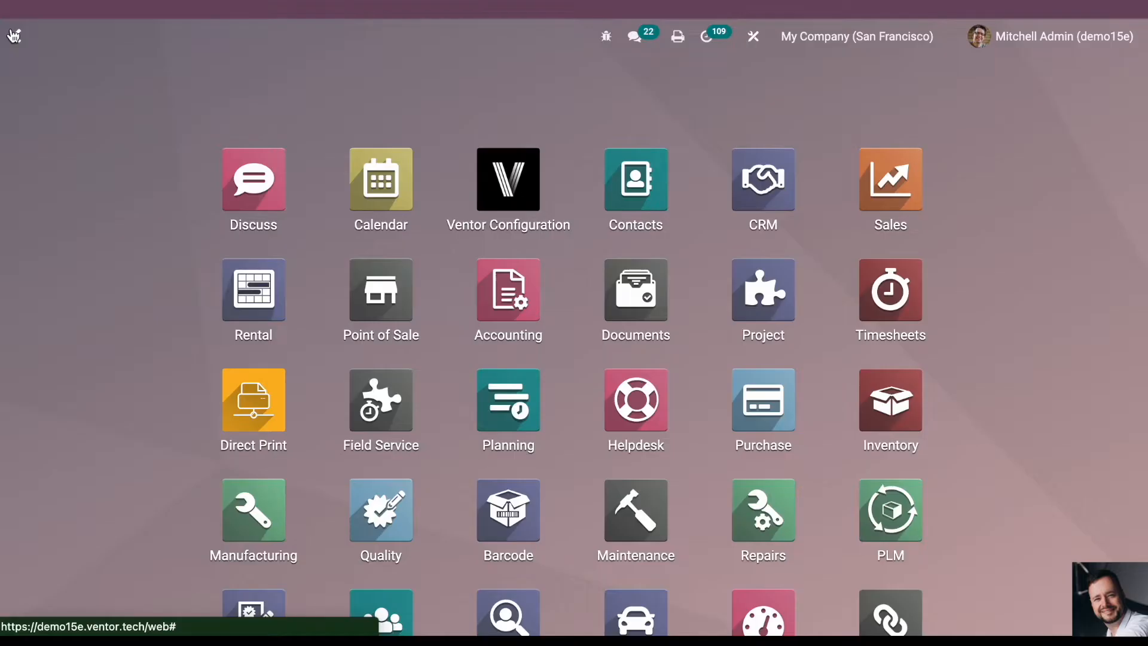
{"action": "type", "text": "logg"}
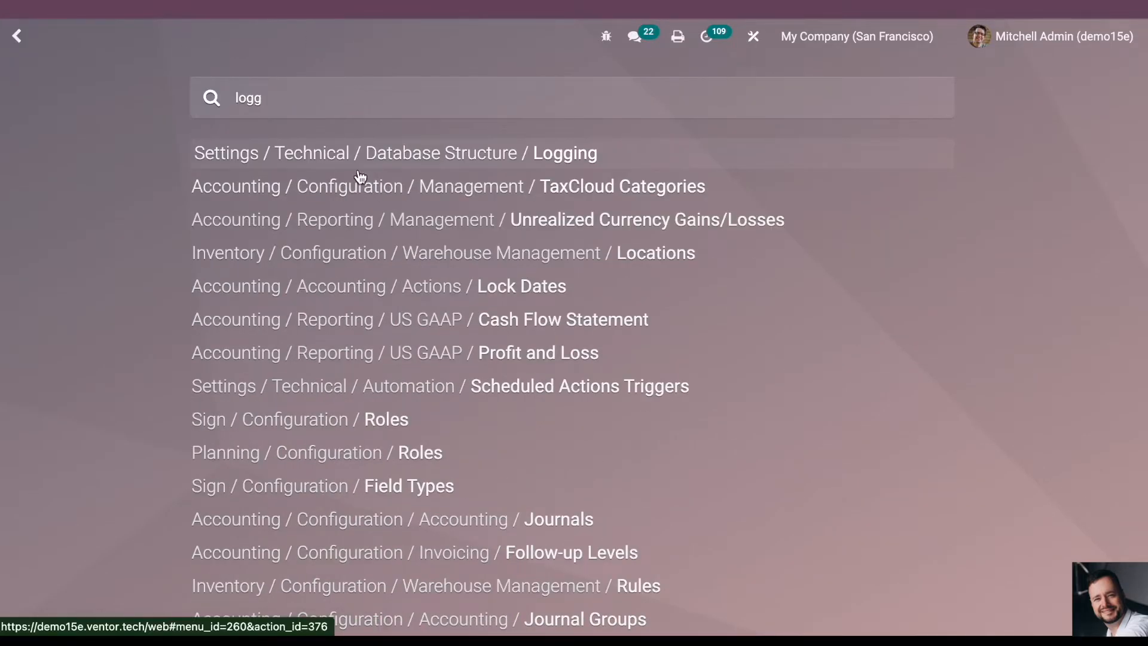
{"action": "left_click", "coordinate": [353, 154]}
{"action": "left_click", "coordinate": [607, 192]}
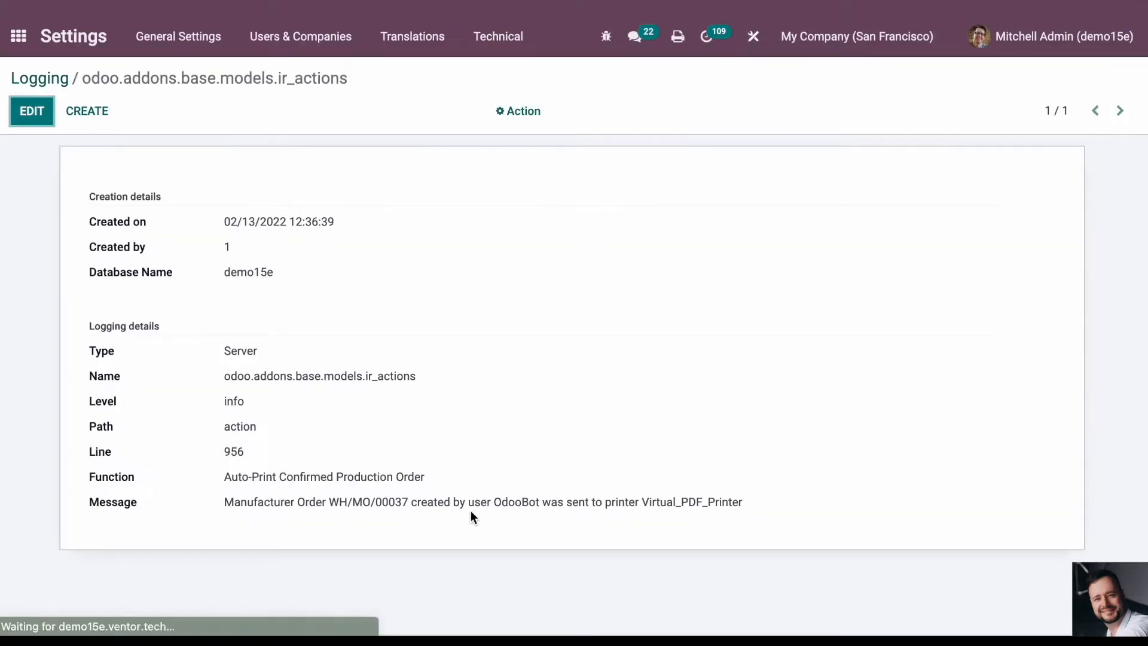
{"action": "left_click_drag", "start_coordinate": [226, 502], "coordinate": [386, 506]}
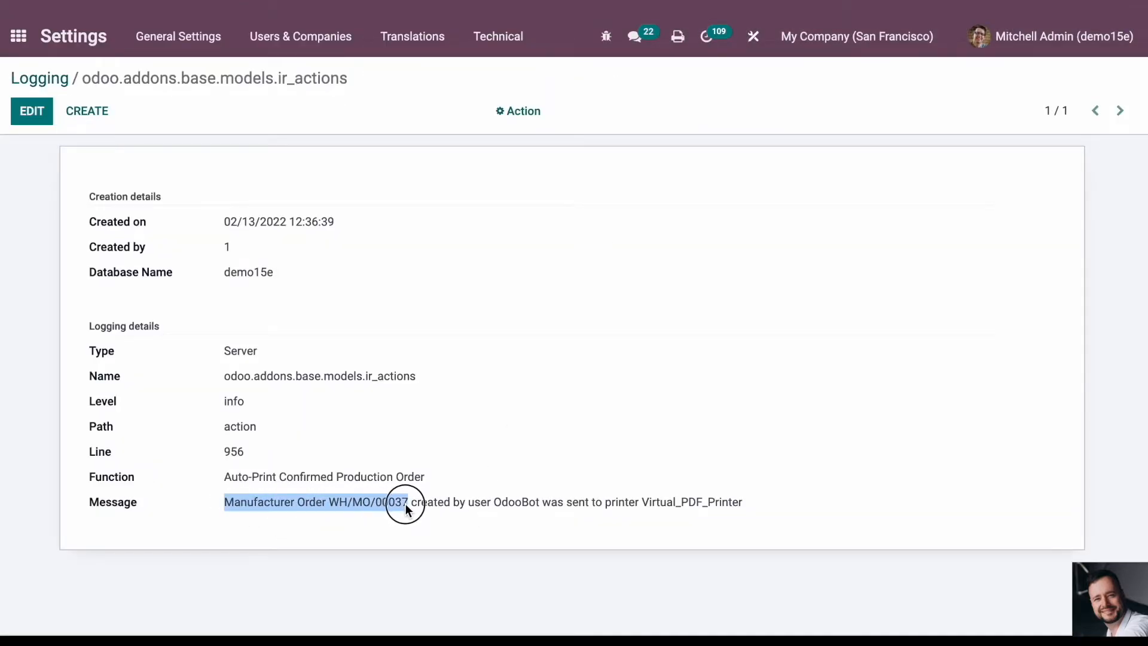
{"action": "double_click", "coordinate": [476, 503]}
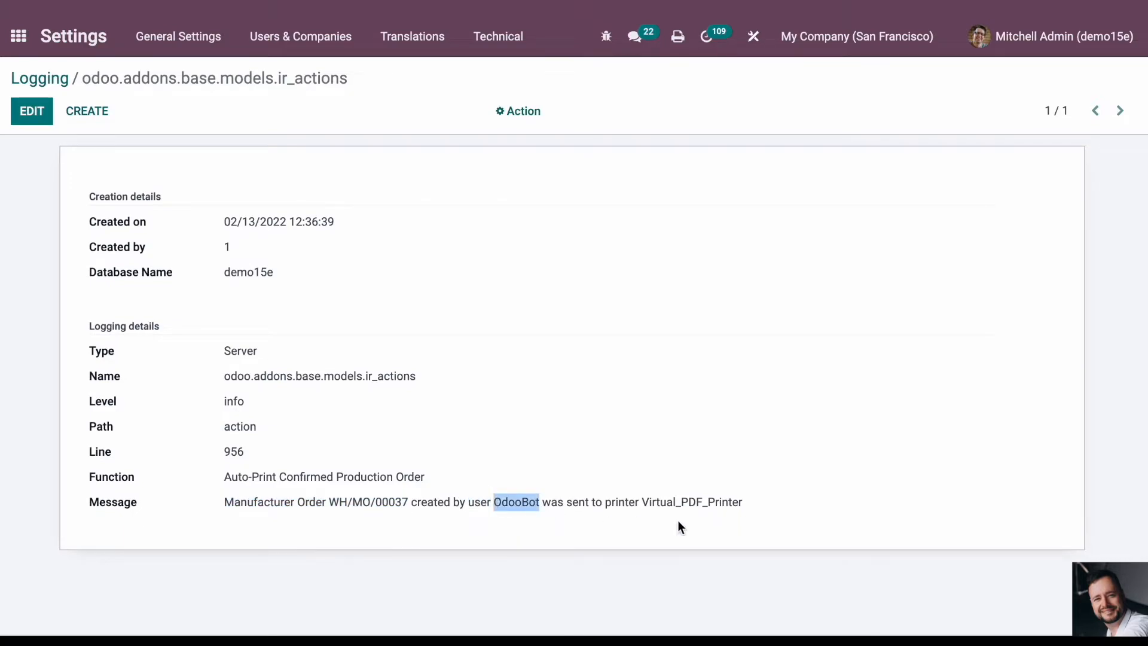
{"action": "double_click", "coordinate": [664, 502]}
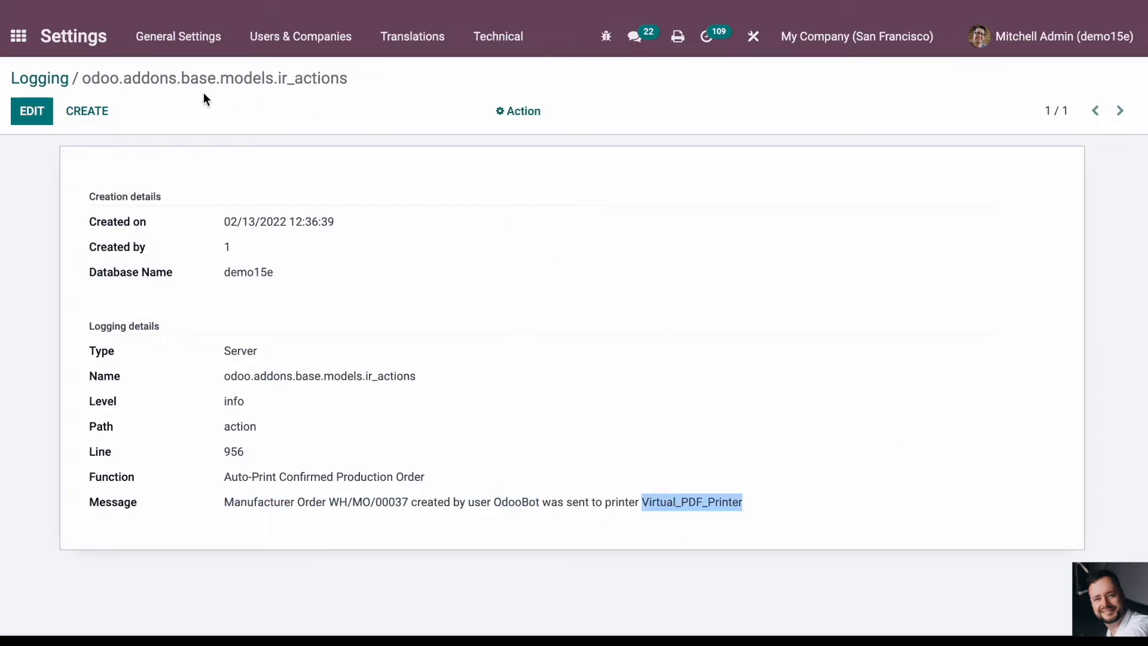
- Open the Print Jobs list in the Direct Print app to check the job sent for the manufacturing order
{"action": "left_click", "coordinate": [16, 41]}
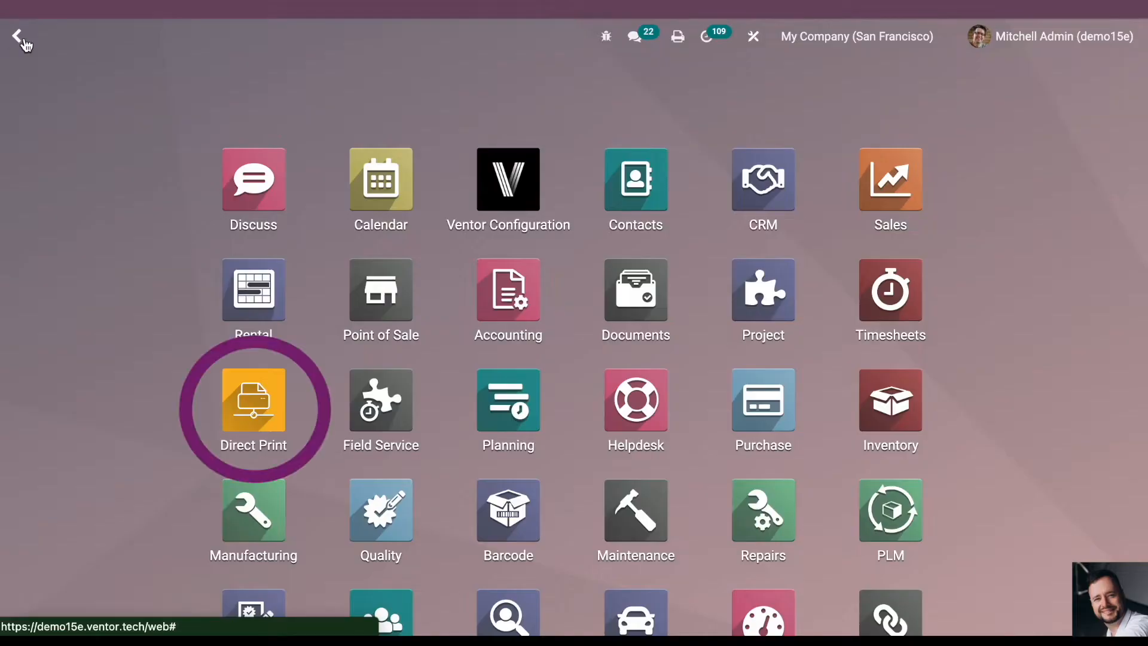
{"action": "left_click", "coordinate": [254, 399]}
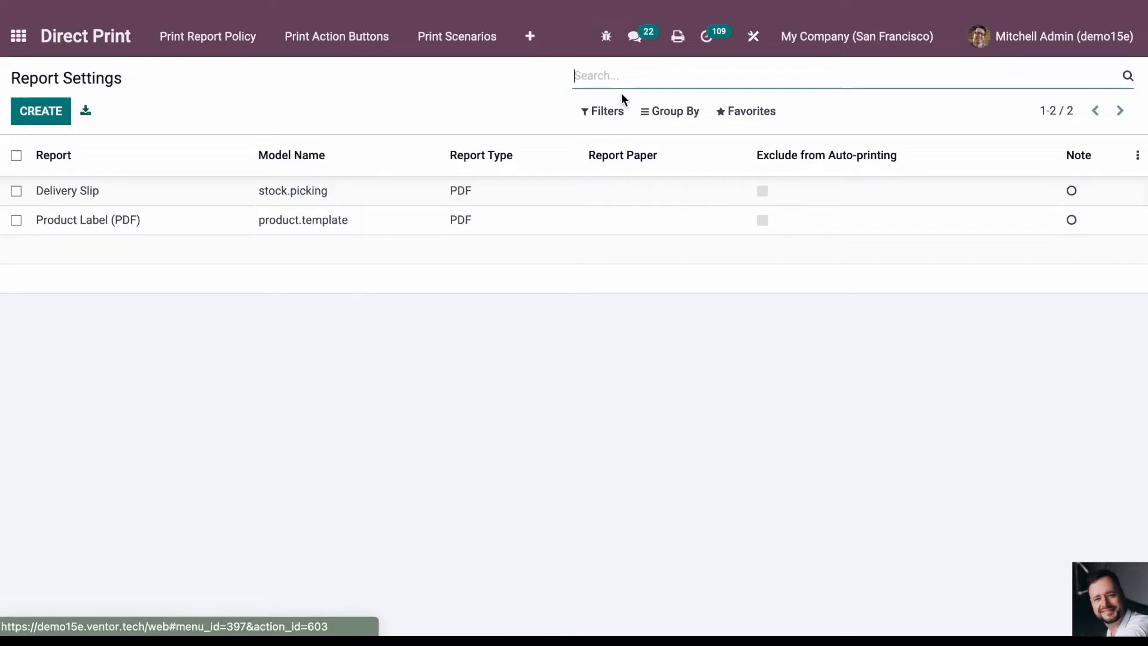
{"action": "left_click", "coordinate": [544, 41]}
{"action": "left_click", "coordinate": [568, 96]}
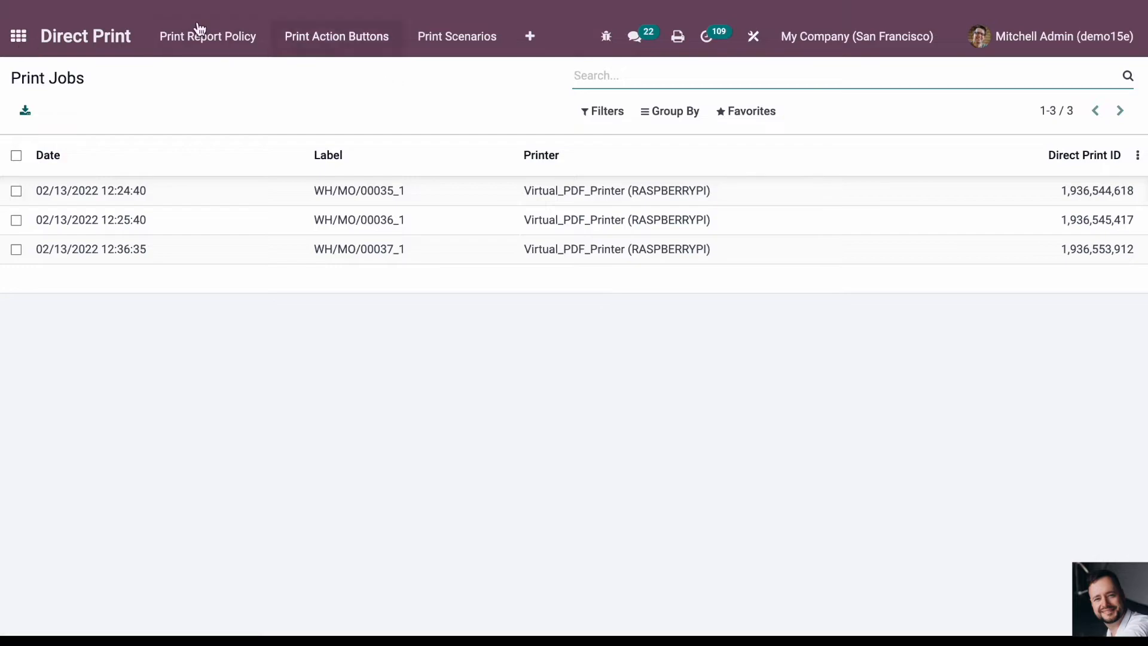
- Find and open the warehouse Routes list of the Inventory app by searching the menus for "route"
{"action": "left_click", "coordinate": [17, 37]}
{"action": "type", "text": "inve"}
{"action": "key", "text": "BackSpace"}
{"action": "key", "text": "BackSpace"}
{"action": "key", "text": "BackSpace"}
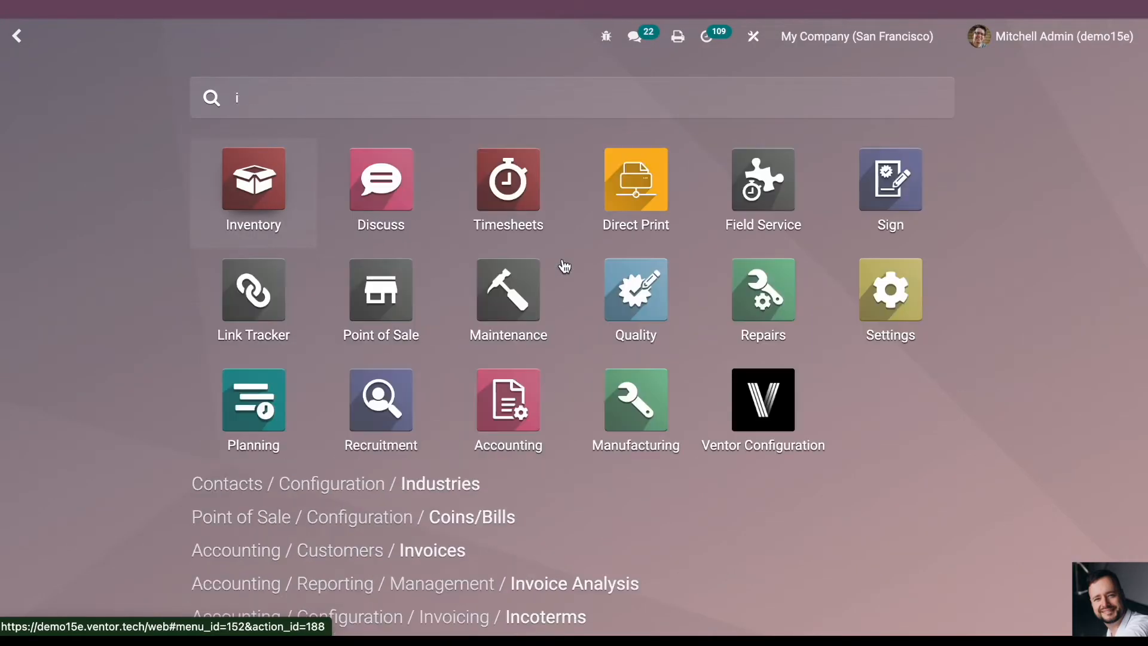
{"action": "type", "text": "ruo"}
{"action": "key", "text": "BackSpace"}
{"action": "key", "text": "BackSpace"}
{"action": "key", "text": "BackSpace"}
{"action": "key", "text": "BackSpace"}
{"action": "type", "text": "route"}
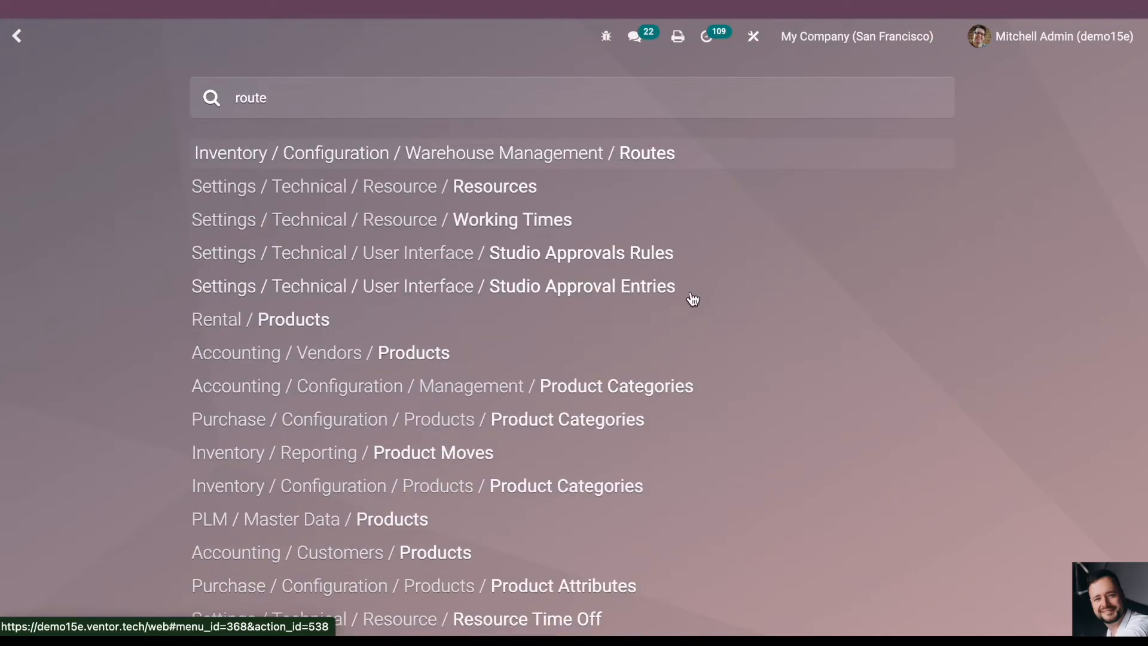
{"action": "left_click", "coordinate": [615, 156]}
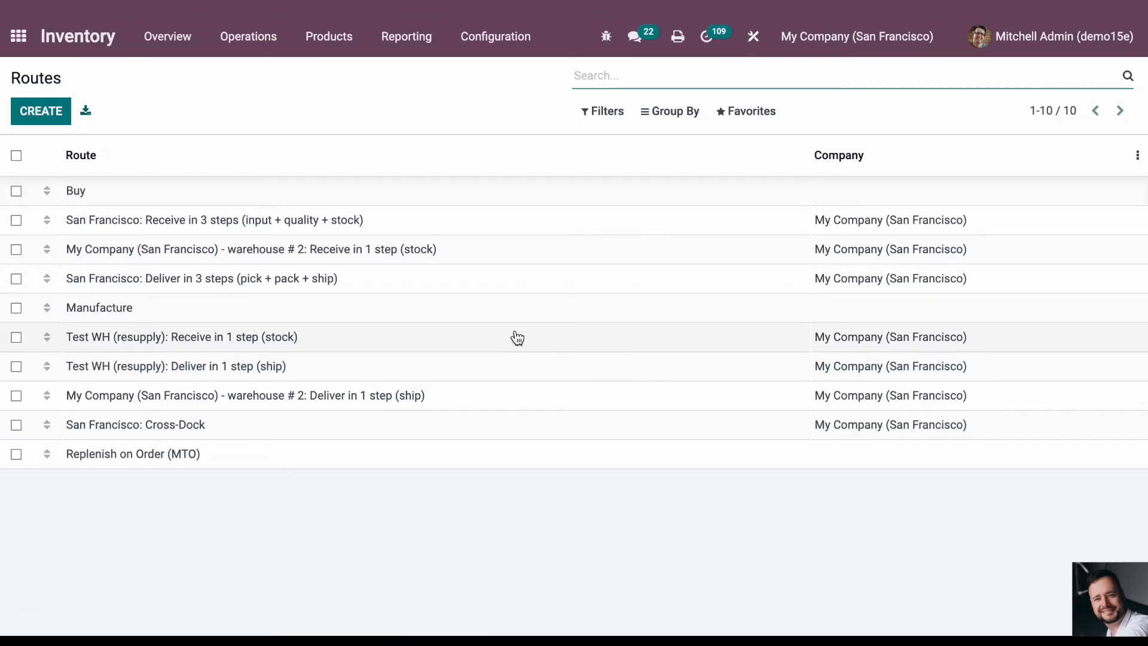
- Archive the Replenish on Order (MTO) route and return to the Routes list
{"action": "left_click", "coordinate": [148, 460]}
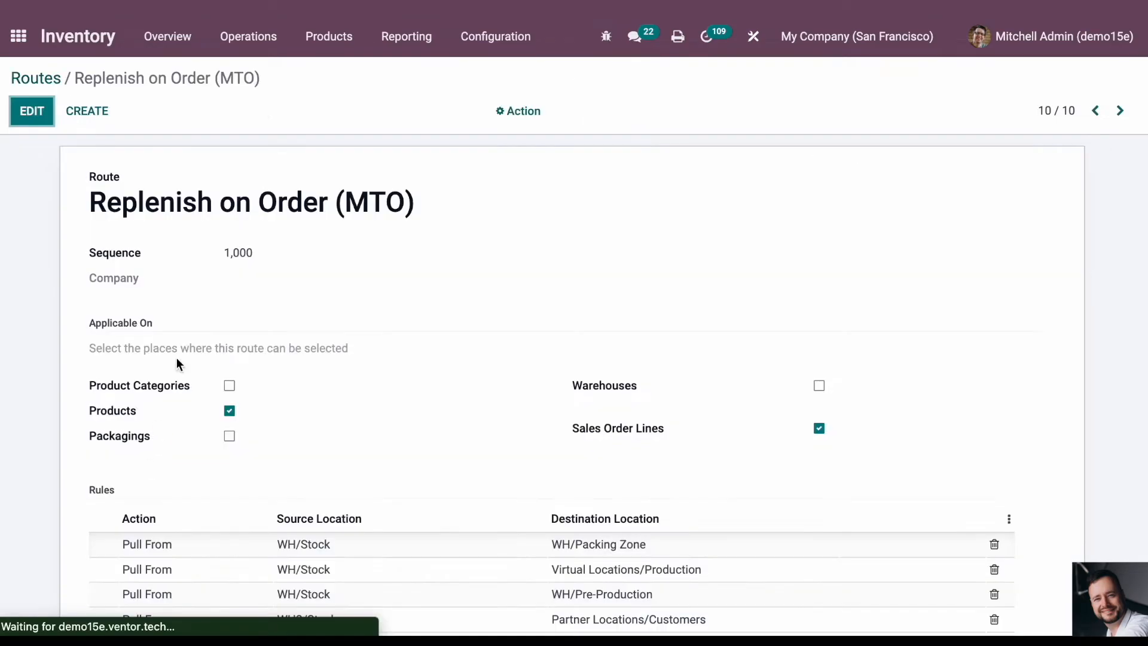
{"action": "left_click", "coordinate": [541, 112]}
{"action": "left_click", "coordinate": [539, 147]}
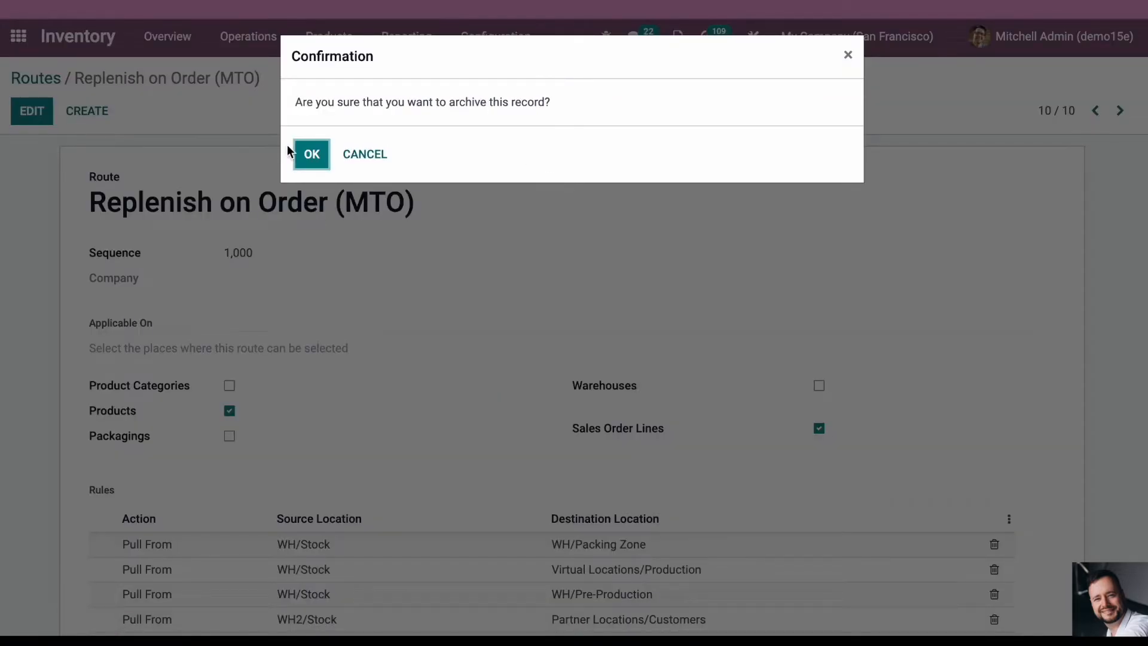
{"action": "left_click", "coordinate": [309, 154]}
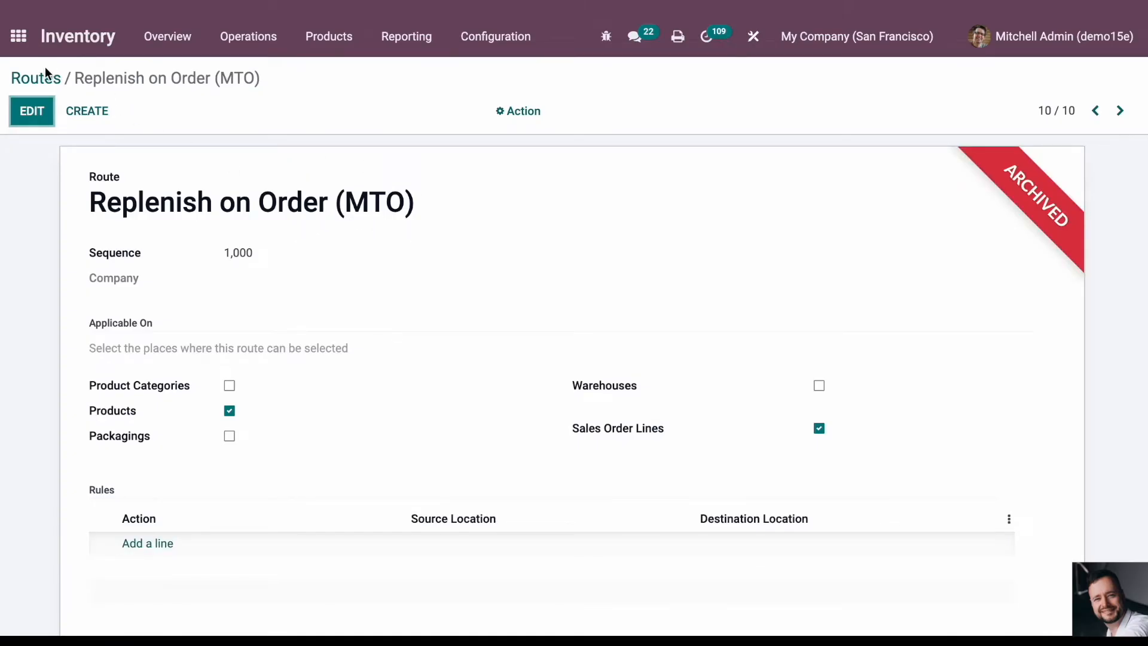
{"action": "left_click", "coordinate": [47, 74]}
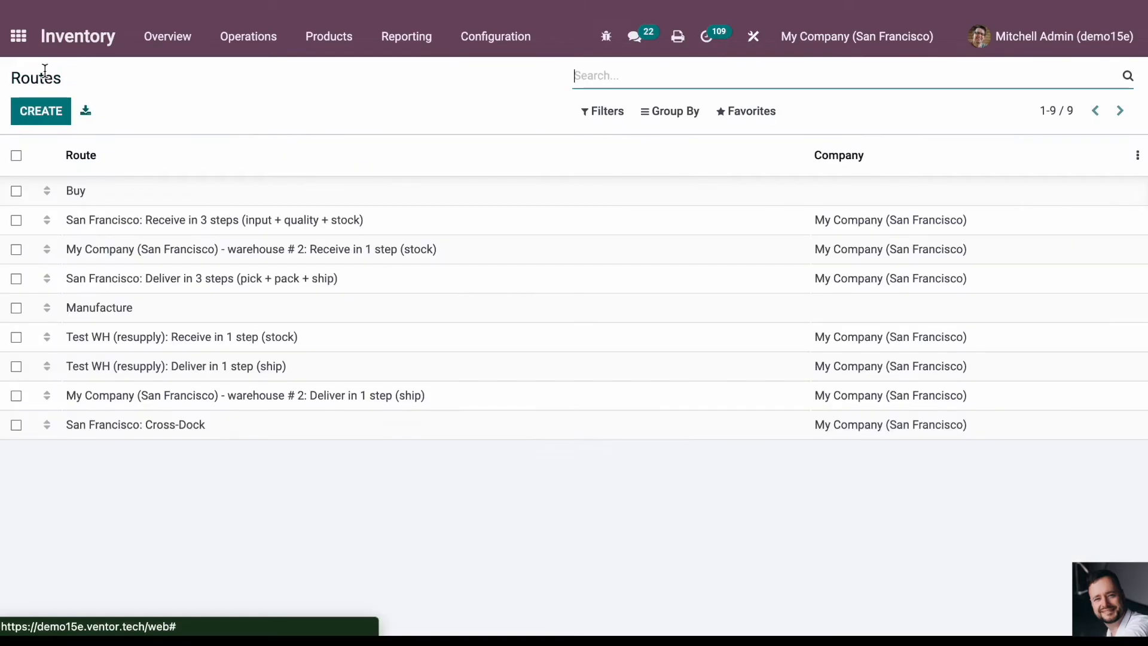
- Open the [FURN_9666] Table manufacturing order in the Manufacturing app and cancel it
{"action": "left_click", "coordinate": [9, 37]}
{"action": "left_click", "coordinate": [224, 545]}
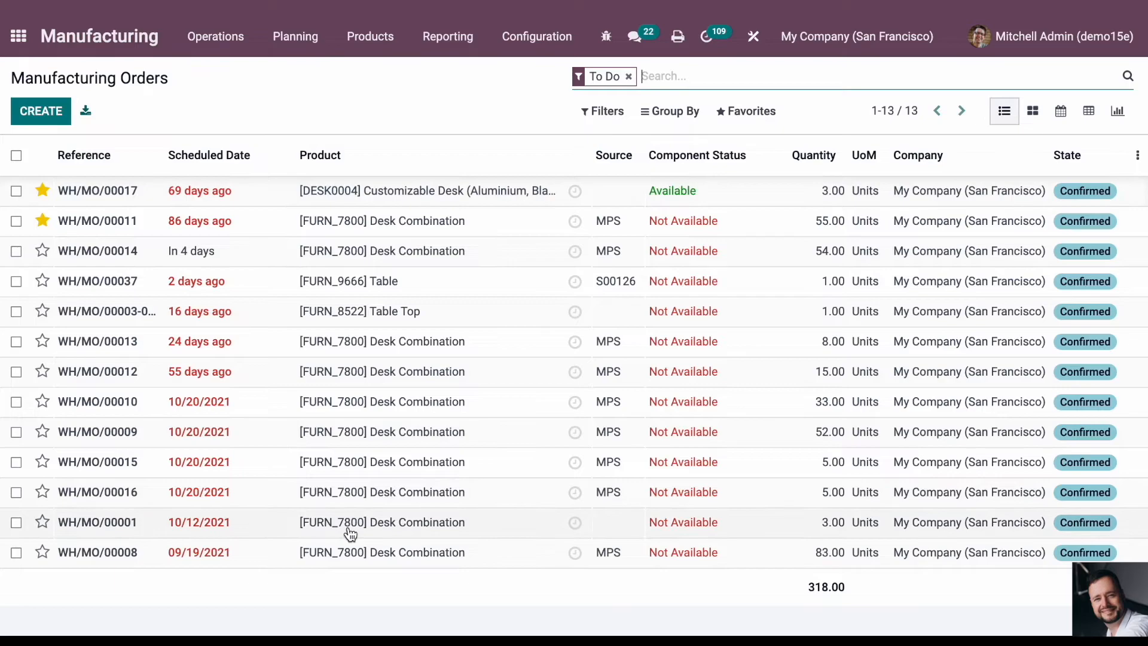
{"action": "left_click", "coordinate": [440, 291]}
{"action": "left_click", "coordinate": [478, 153]}
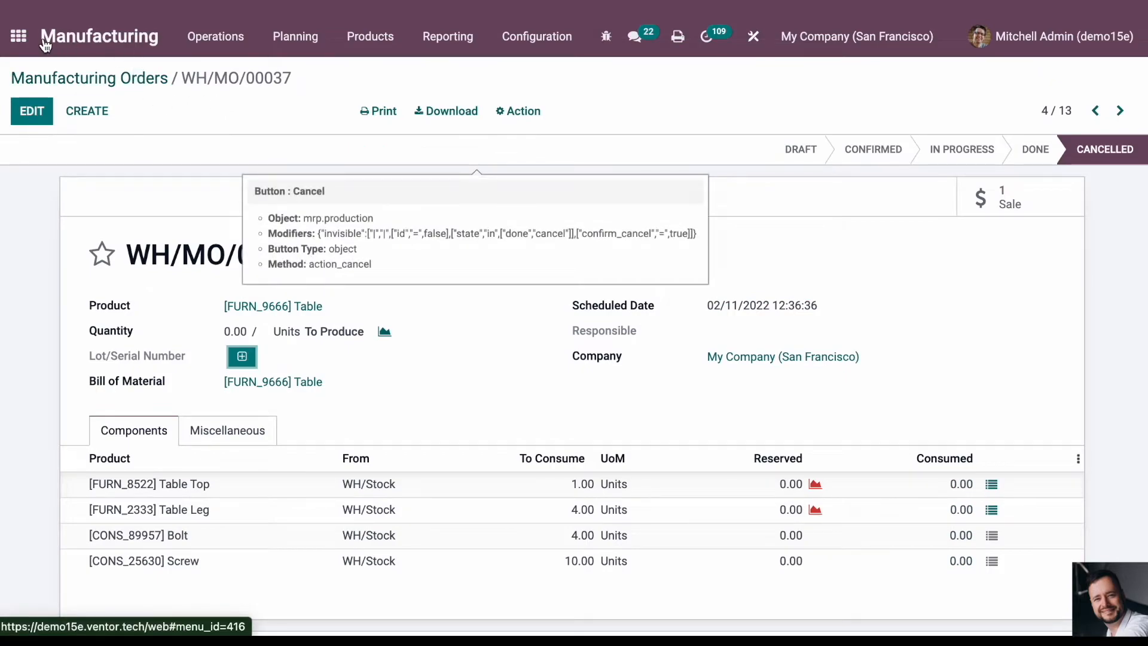
- Open the topmost sales order in the Sales app, cancel it, and close the network error dialog after viewing its details
{"action": "left_click", "coordinate": [18, 36]}
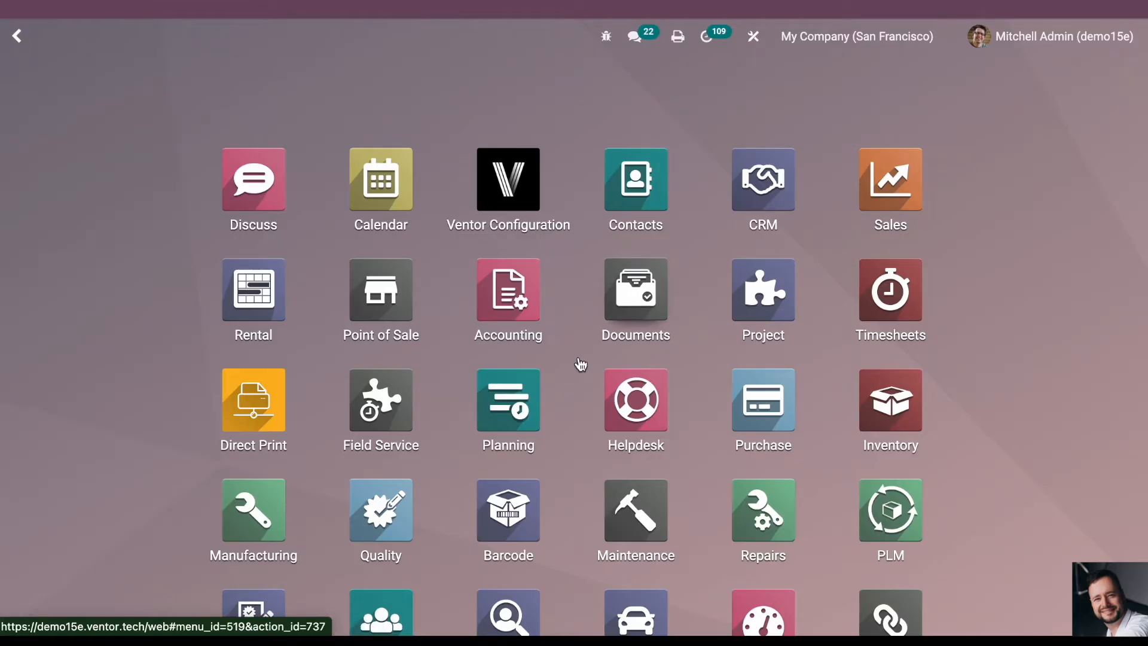
{"action": "left_click", "coordinate": [904, 198]}
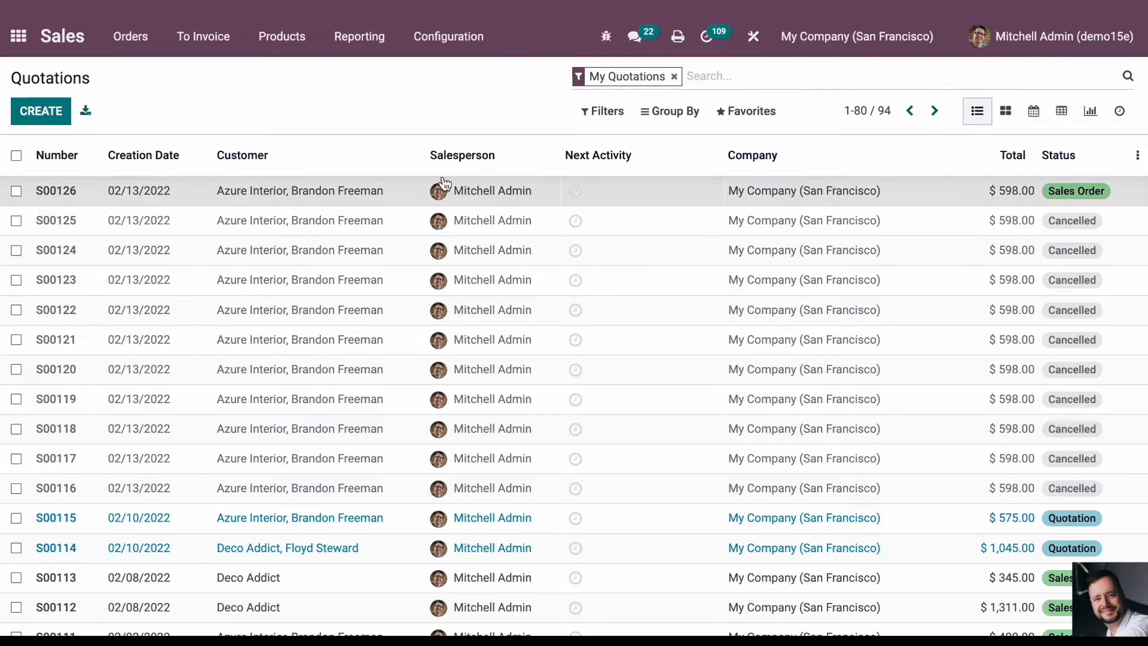
{"action": "left_click", "coordinate": [356, 185]}
{"action": "left_click", "coordinate": [271, 149]}
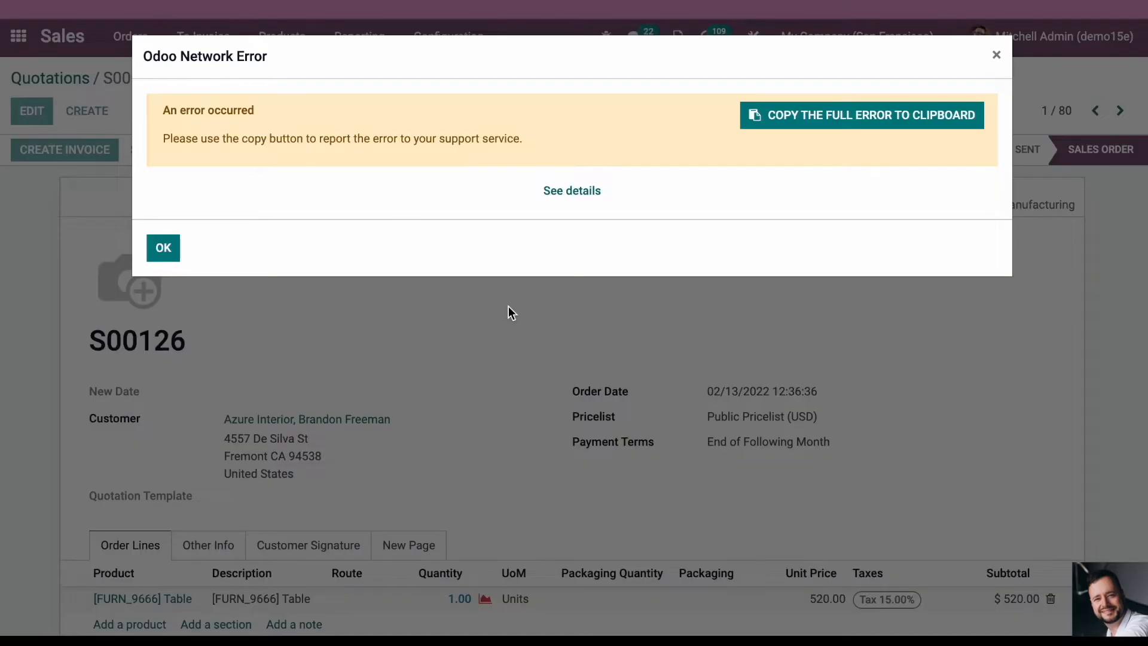
{"action": "left_click", "coordinate": [583, 194]}
{"action": "left_click", "coordinate": [996, 55]}
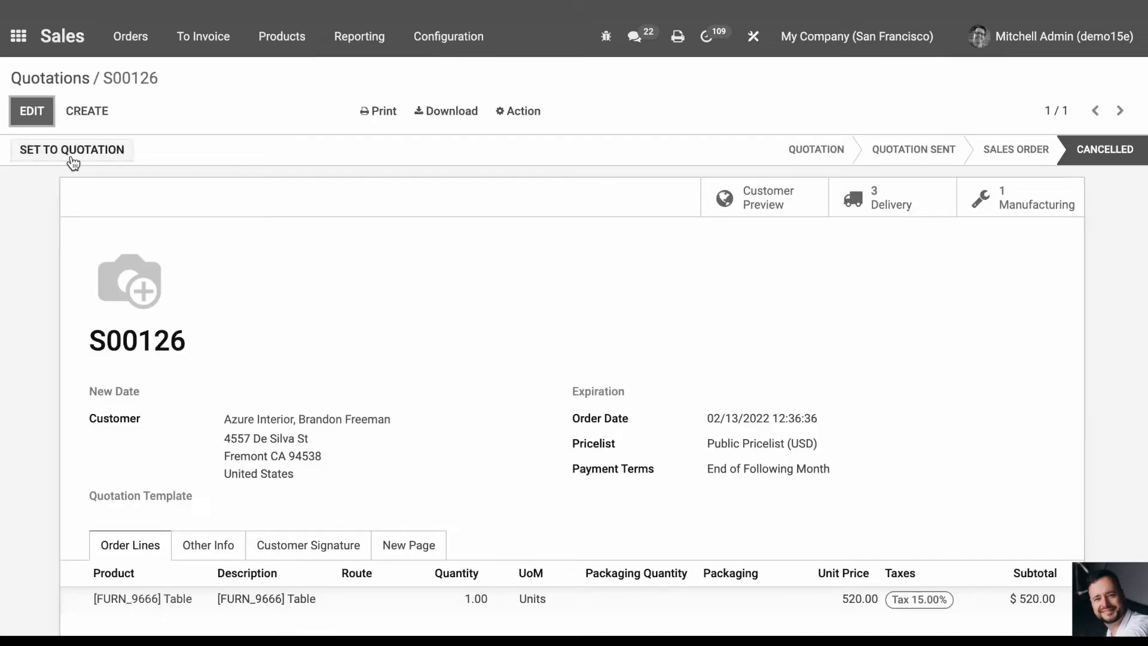
- Duplicate the cancelled sales order, save the copy and confirm it
{"action": "left_click", "coordinate": [530, 112]}
{"action": "left_click", "coordinate": [547, 145]}
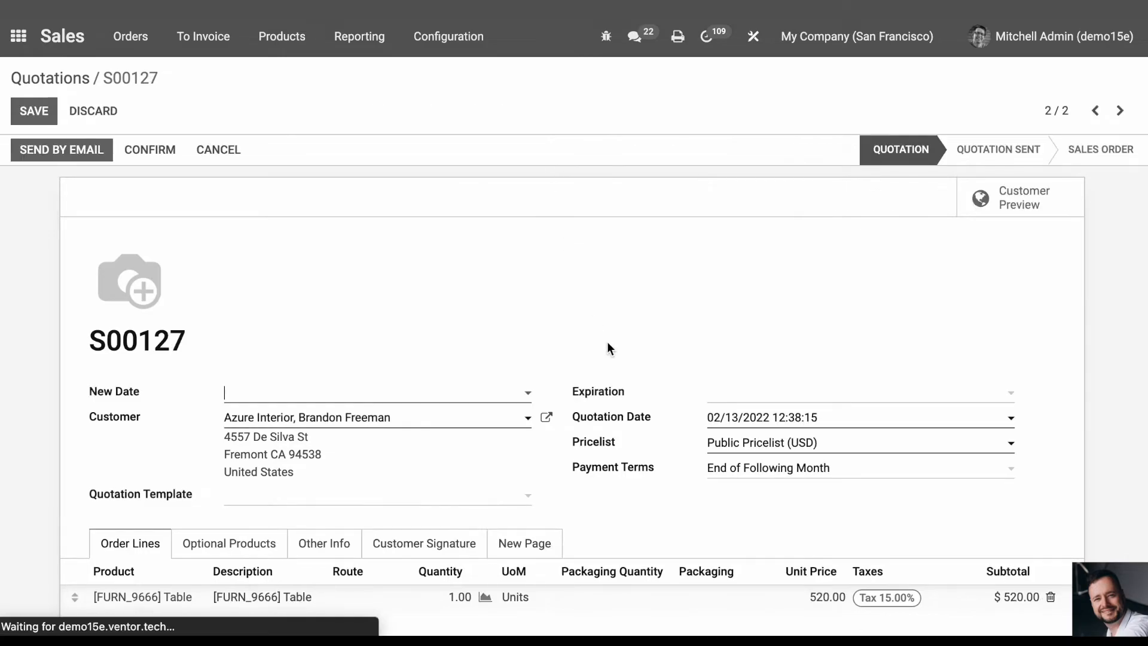
{"action": "left_click", "coordinate": [33, 112]}
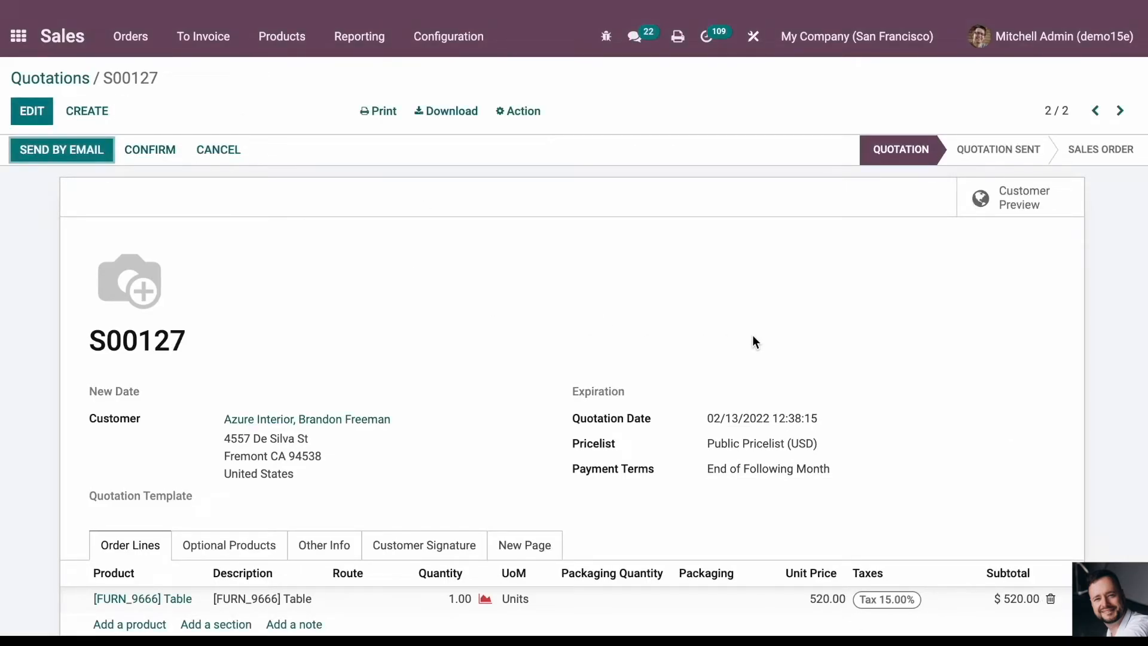
{"action": "left_click", "coordinate": [153, 153]}
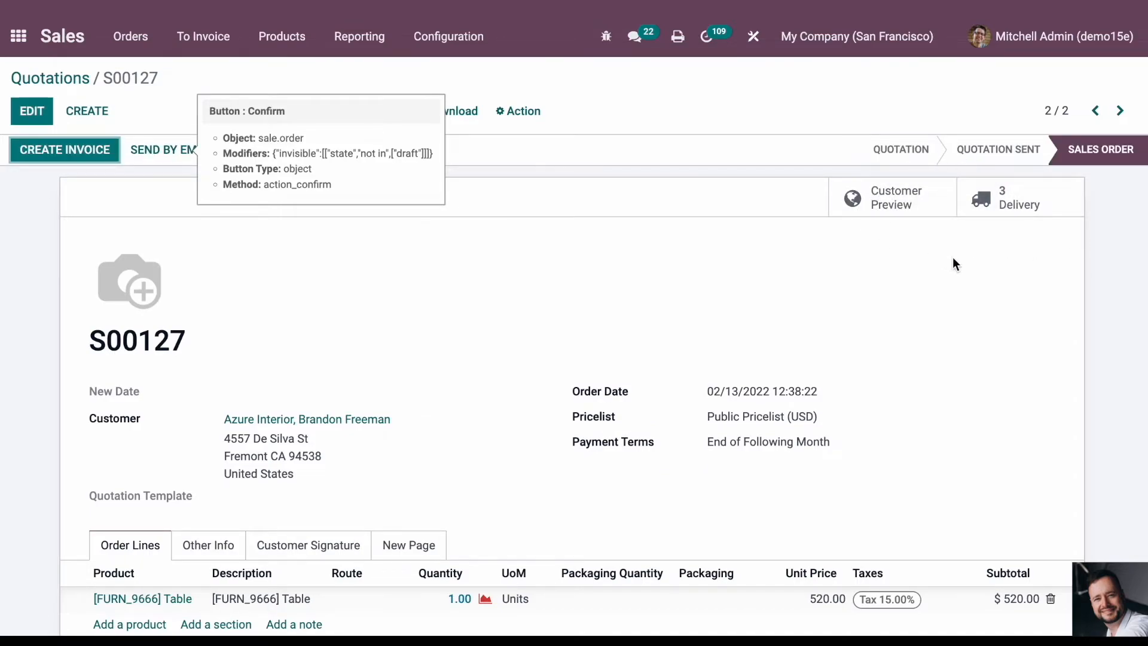
- Check the Manufacturing Orders list and open the newest Auto-Print Confirmed Production Order entry in Logging
{"action": "left_click", "coordinate": [20, 37]}
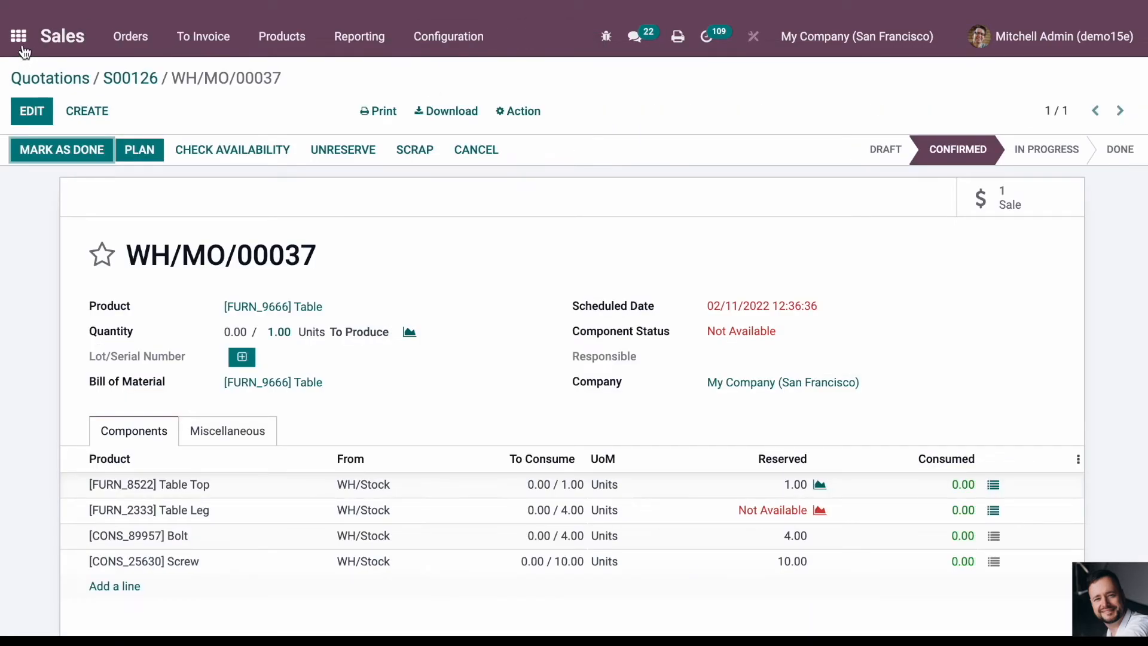
{"action": "left_click", "coordinate": [19, 37]}
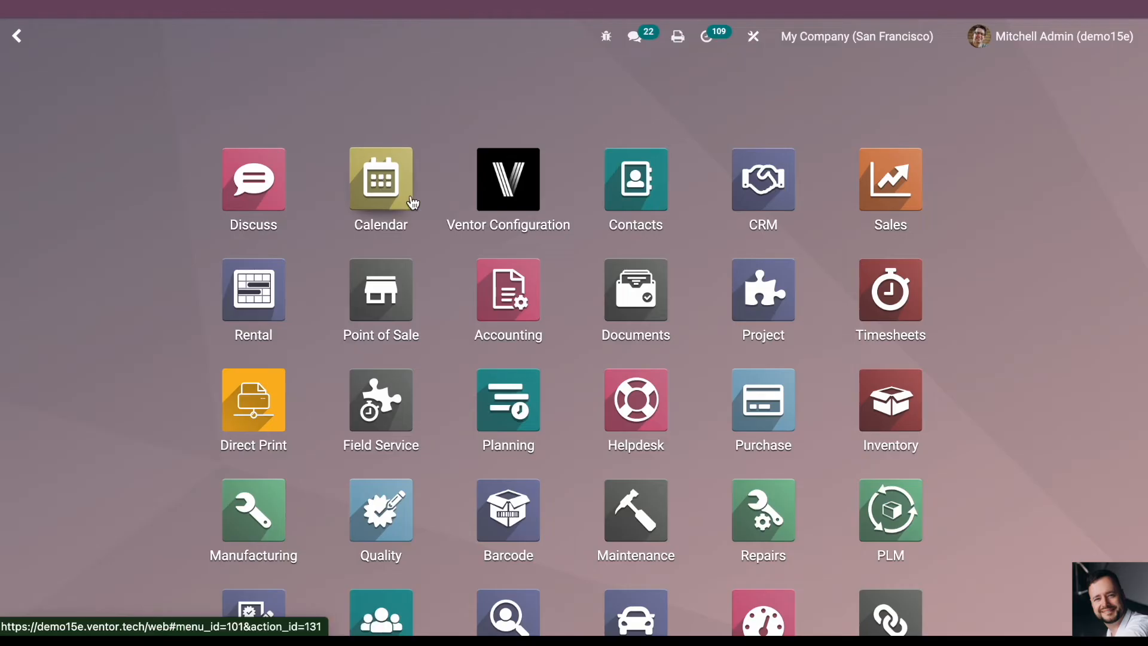
{"action": "type", "text": "logg"}
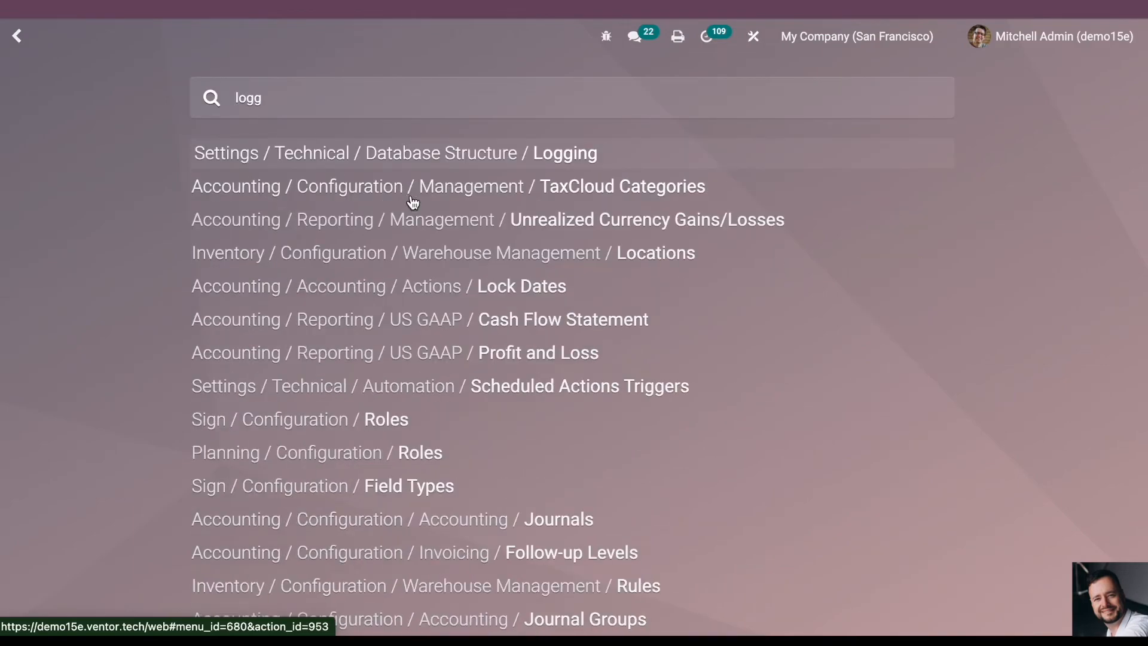
{"action": "left_click", "coordinate": [513, 155]}
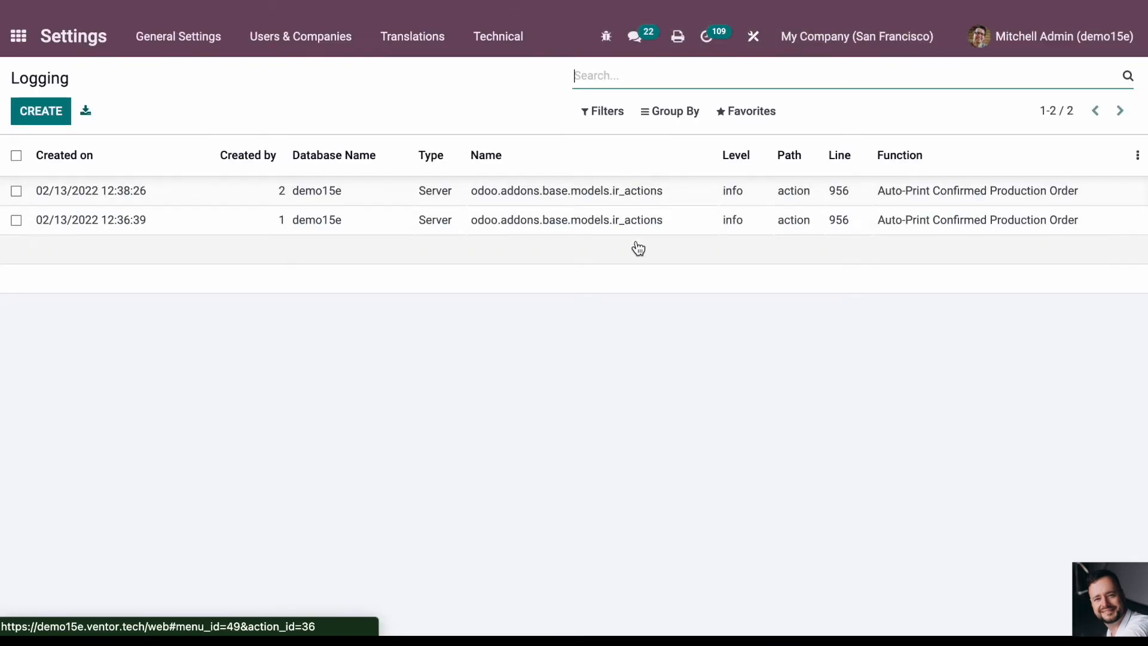
{"action": "left_click", "coordinate": [680, 197]}
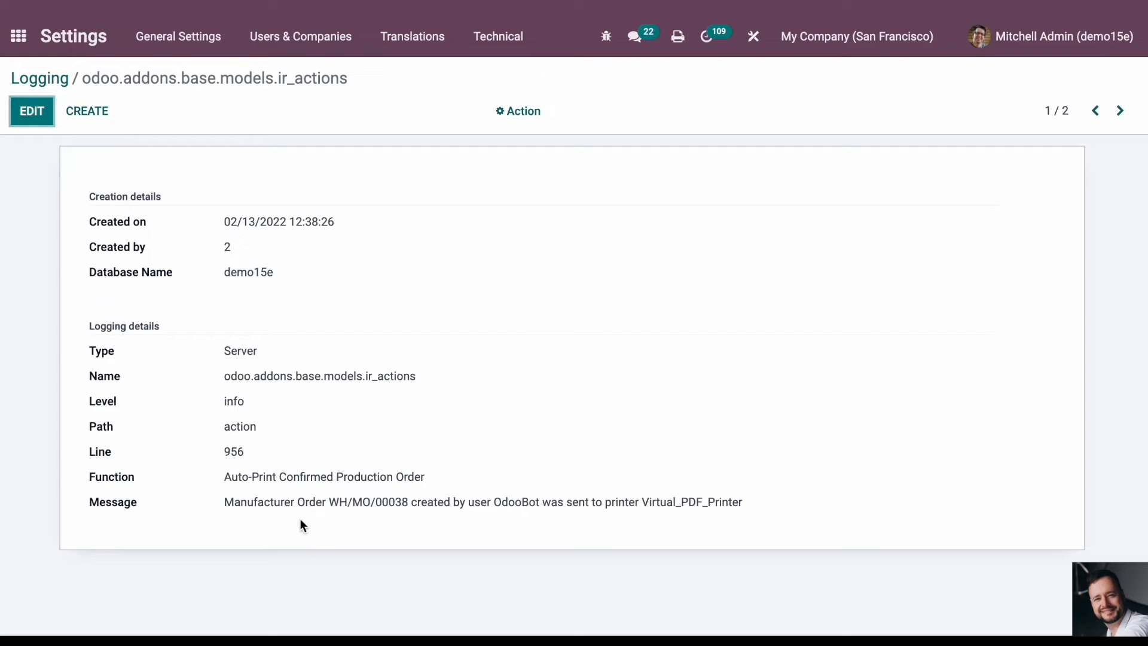
- Examine the log entry's message for the order, creating user and printer, and return to the Logging list
{"action": "left_click_drag", "start_coordinate": [223, 498], "coordinate": [735, 503]}
{"action": "left_click", "coordinate": [742, 502]}
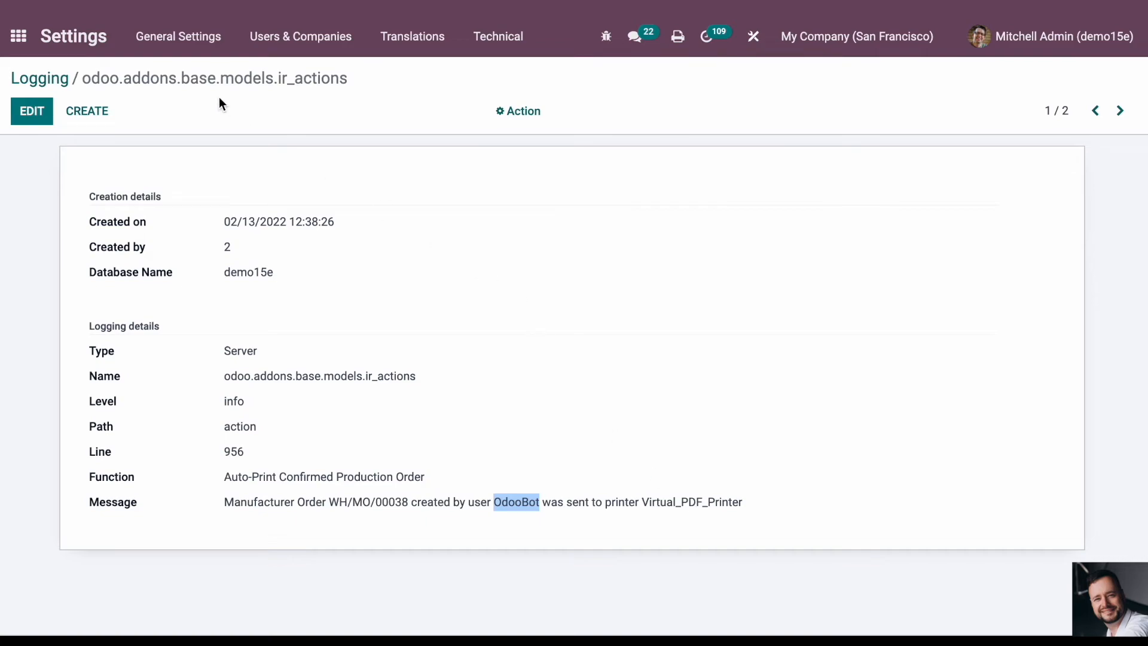
{"action": "left_click", "coordinate": [23, 77]}
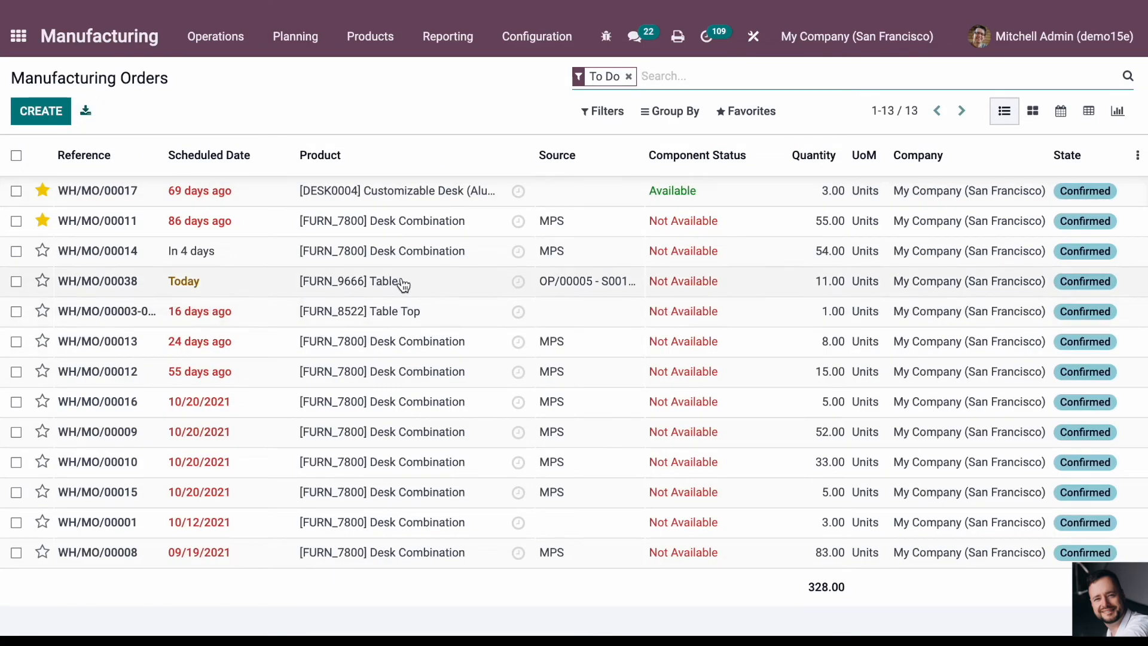
- Create a manufacturing order for the product [FURN_9666] Table, save it and confirm it
{"action": "left_click", "coordinate": [42, 114]}
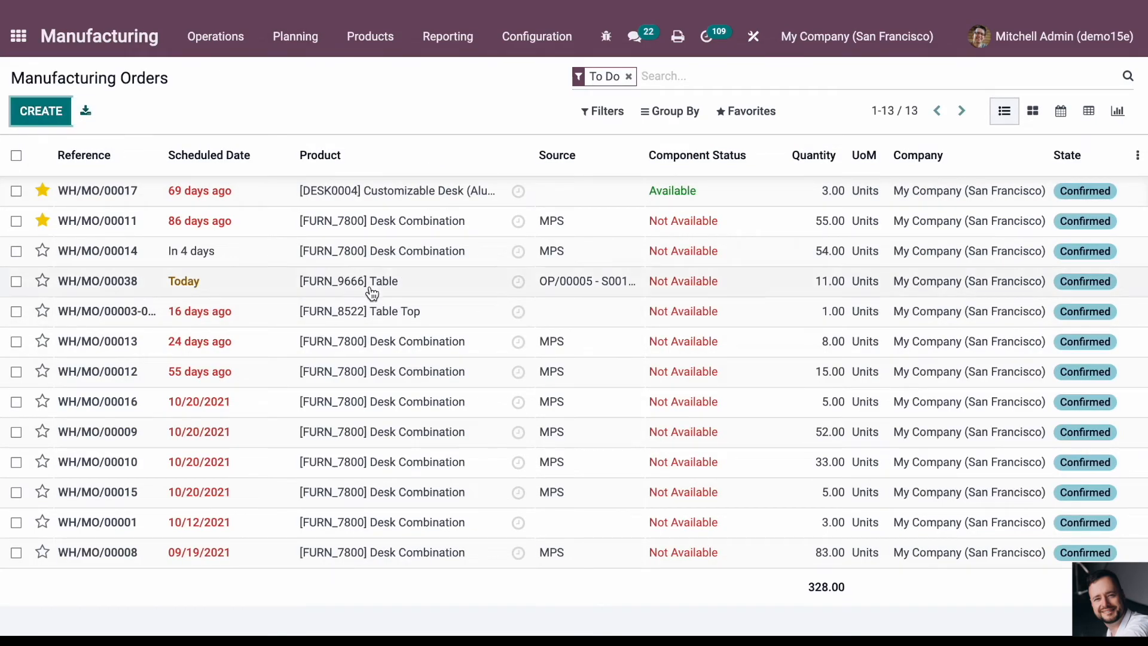
{"action": "type", "text": "tabl"}
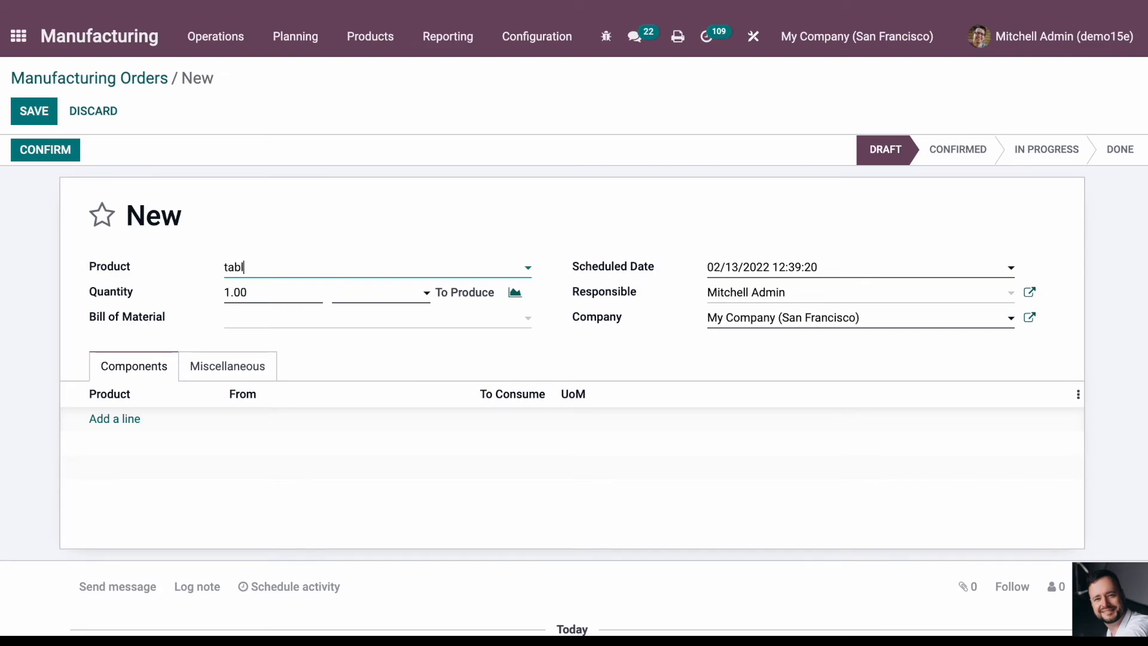
{"action": "type", "text": "e"}
{"action": "left_click", "coordinate": [328, 388]}
{"action": "left_click", "coordinate": [34, 111]}
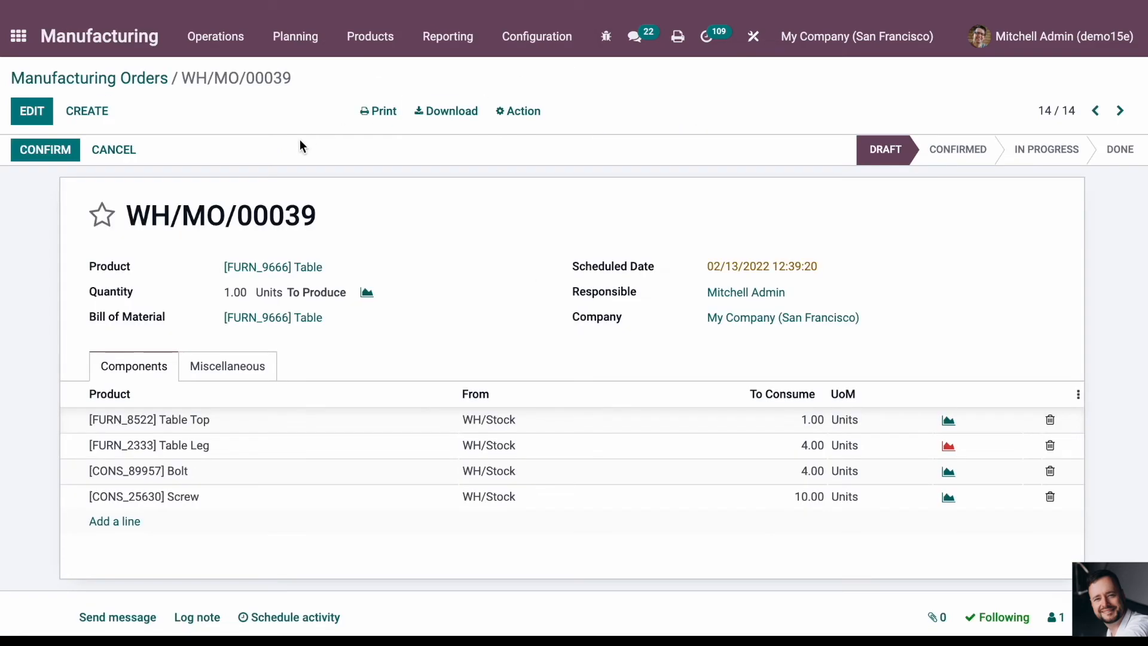
{"action": "left_click", "coordinate": [43, 150]}
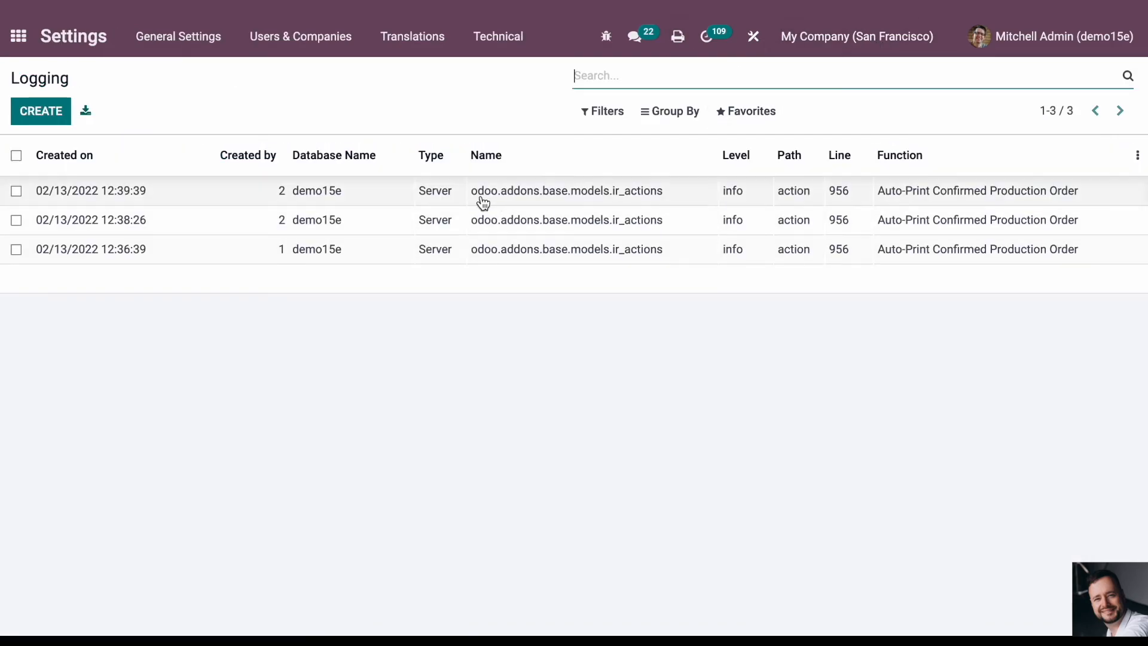
- Open the newest Logging entry, examine its message for the order, user and printer, and return to the Logging list
{"action": "left_click", "coordinate": [382, 195]}
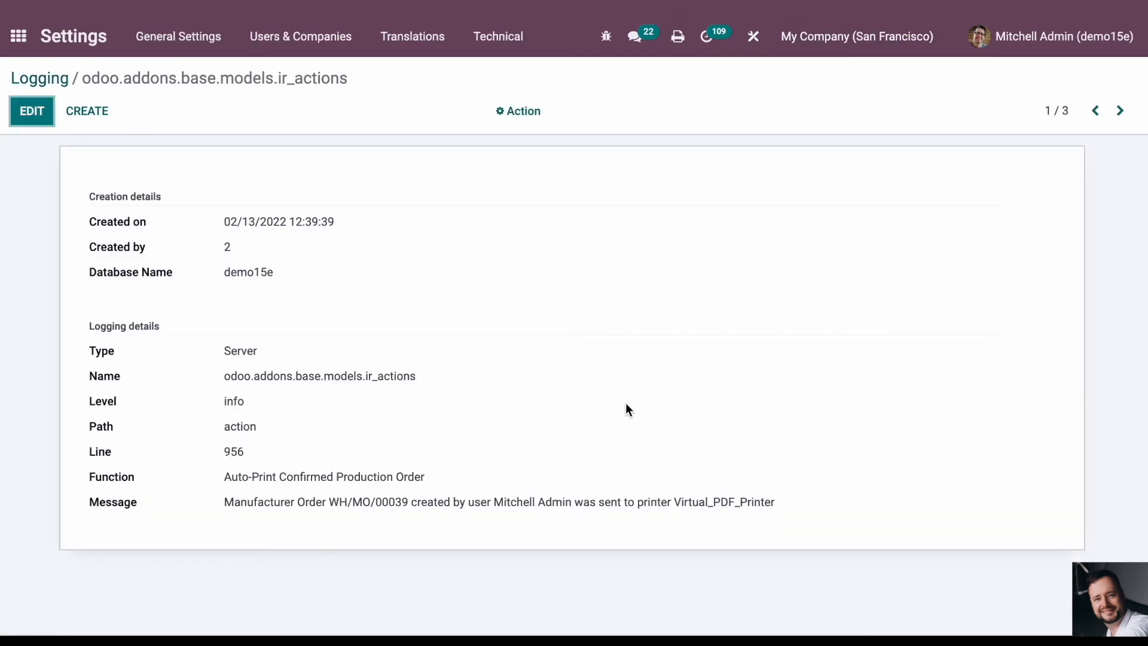
{"action": "left_click_drag", "start_coordinate": [228, 505], "coordinate": [404, 503]}
{"action": "double_click", "coordinate": [402, 502]}
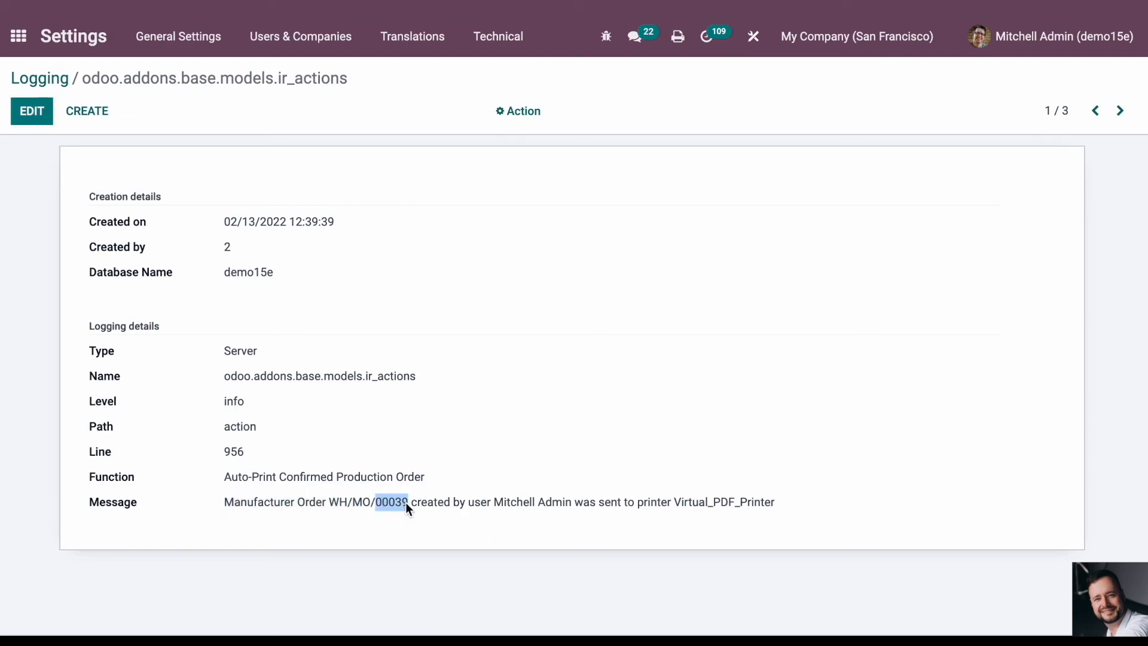
{"action": "left_click", "coordinate": [513, 498]}
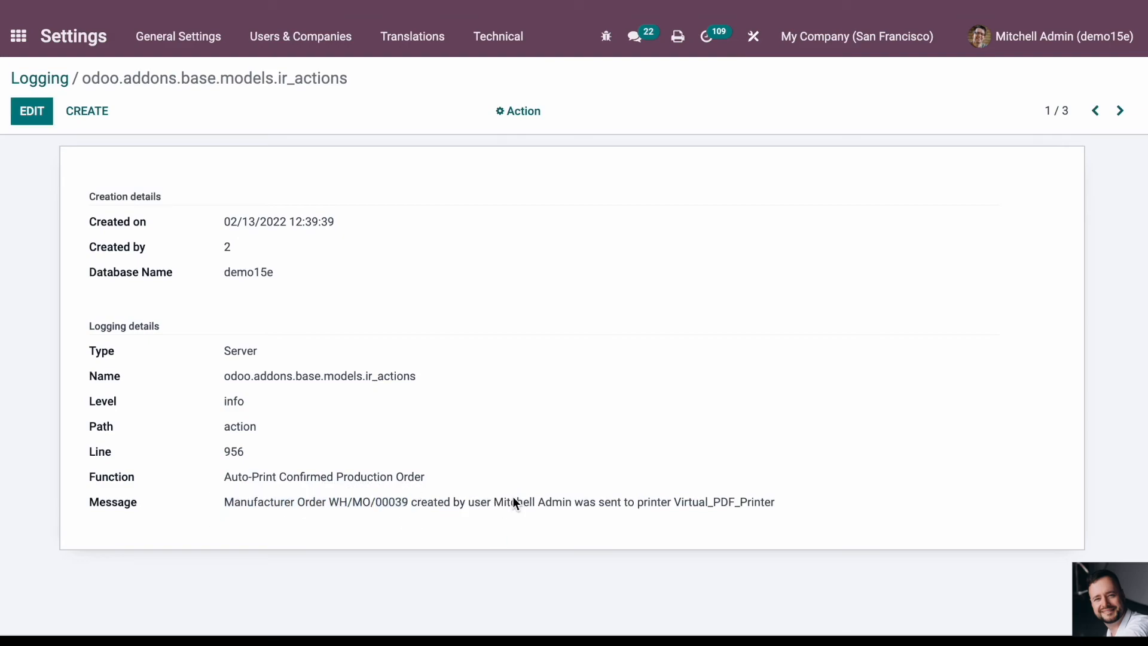
{"action": "double_click", "coordinate": [612, 499]}
{"action": "left_click", "coordinate": [711, 504]}
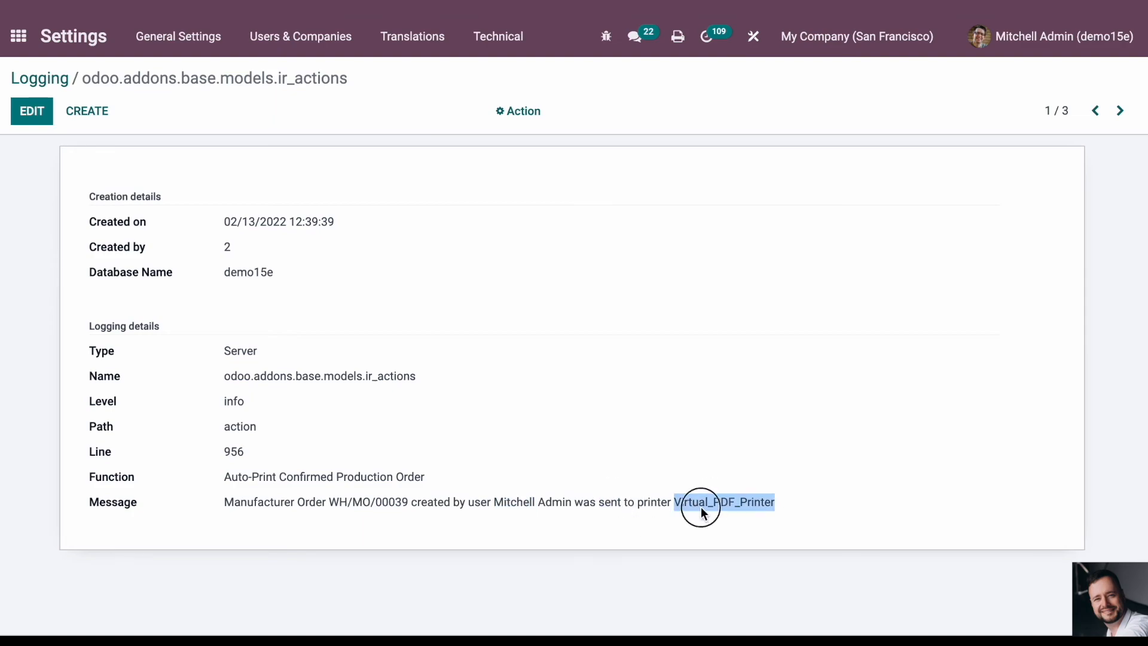
{"action": "left_click", "coordinate": [1029, 53]}
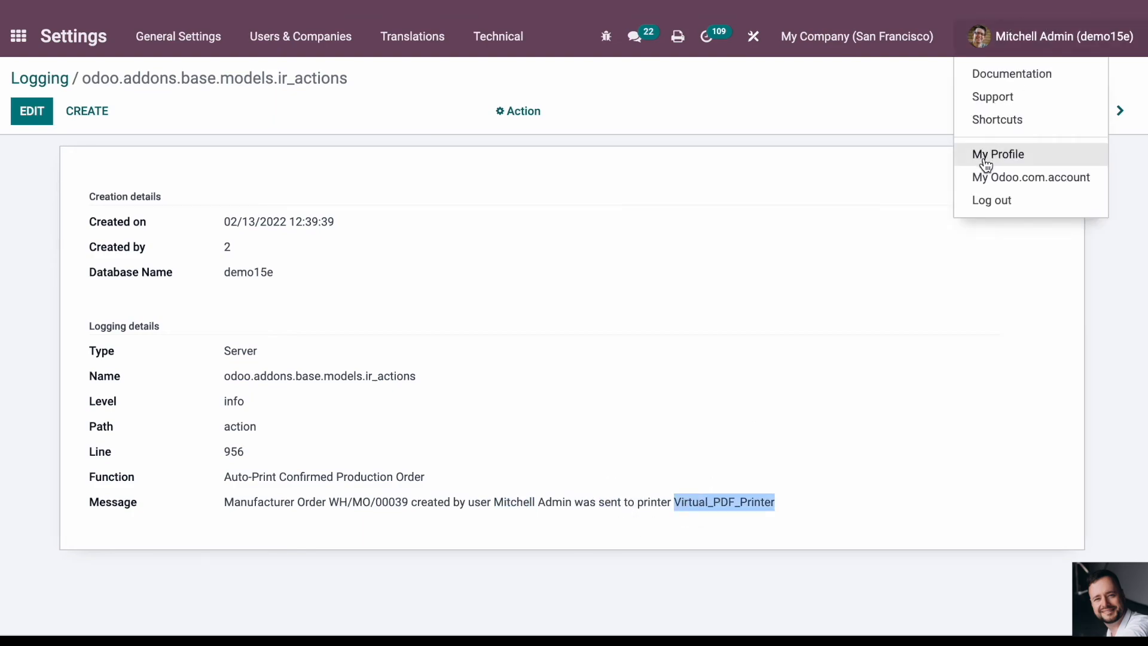
{"action": "left_click", "coordinate": [703, 354]}
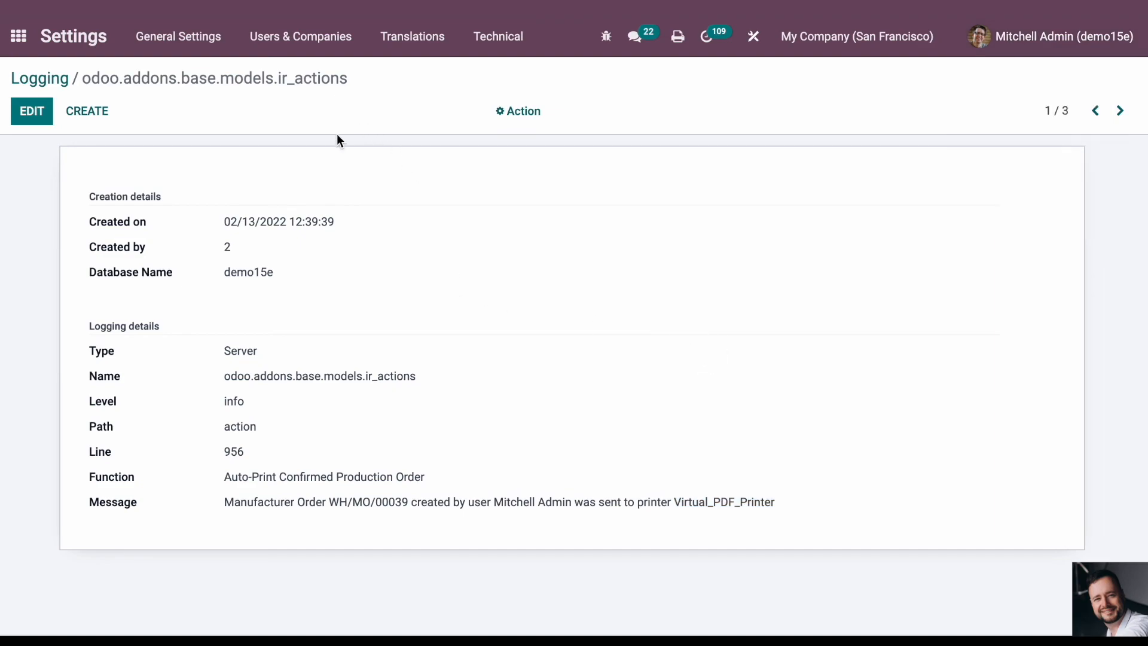
{"action": "left_click", "coordinate": [57, 76]}
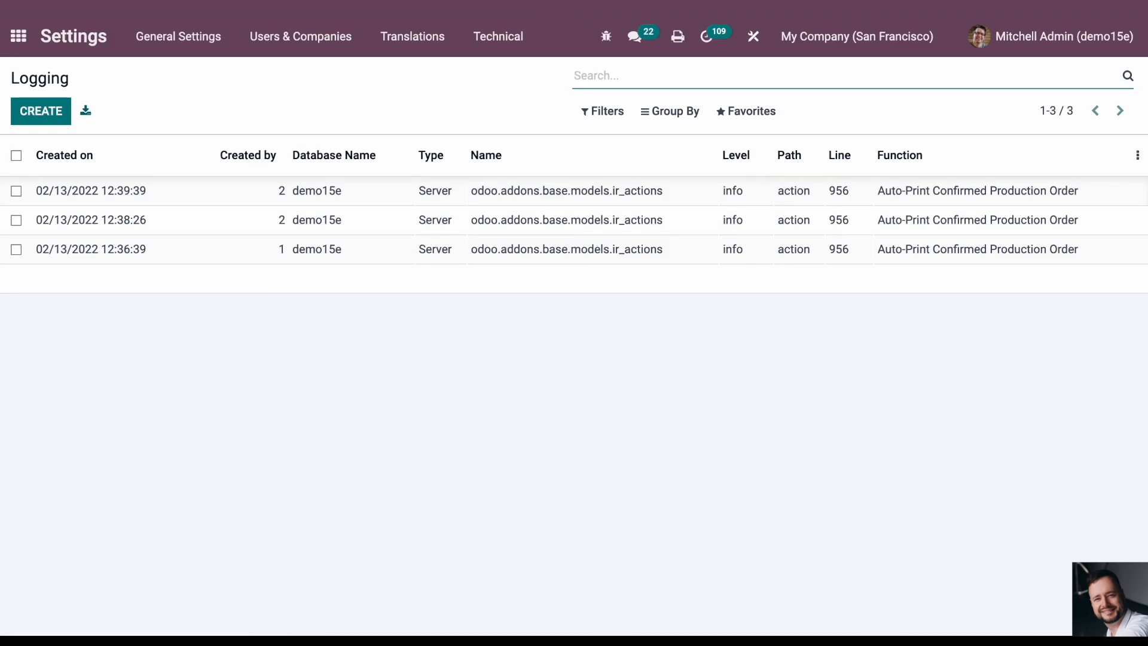